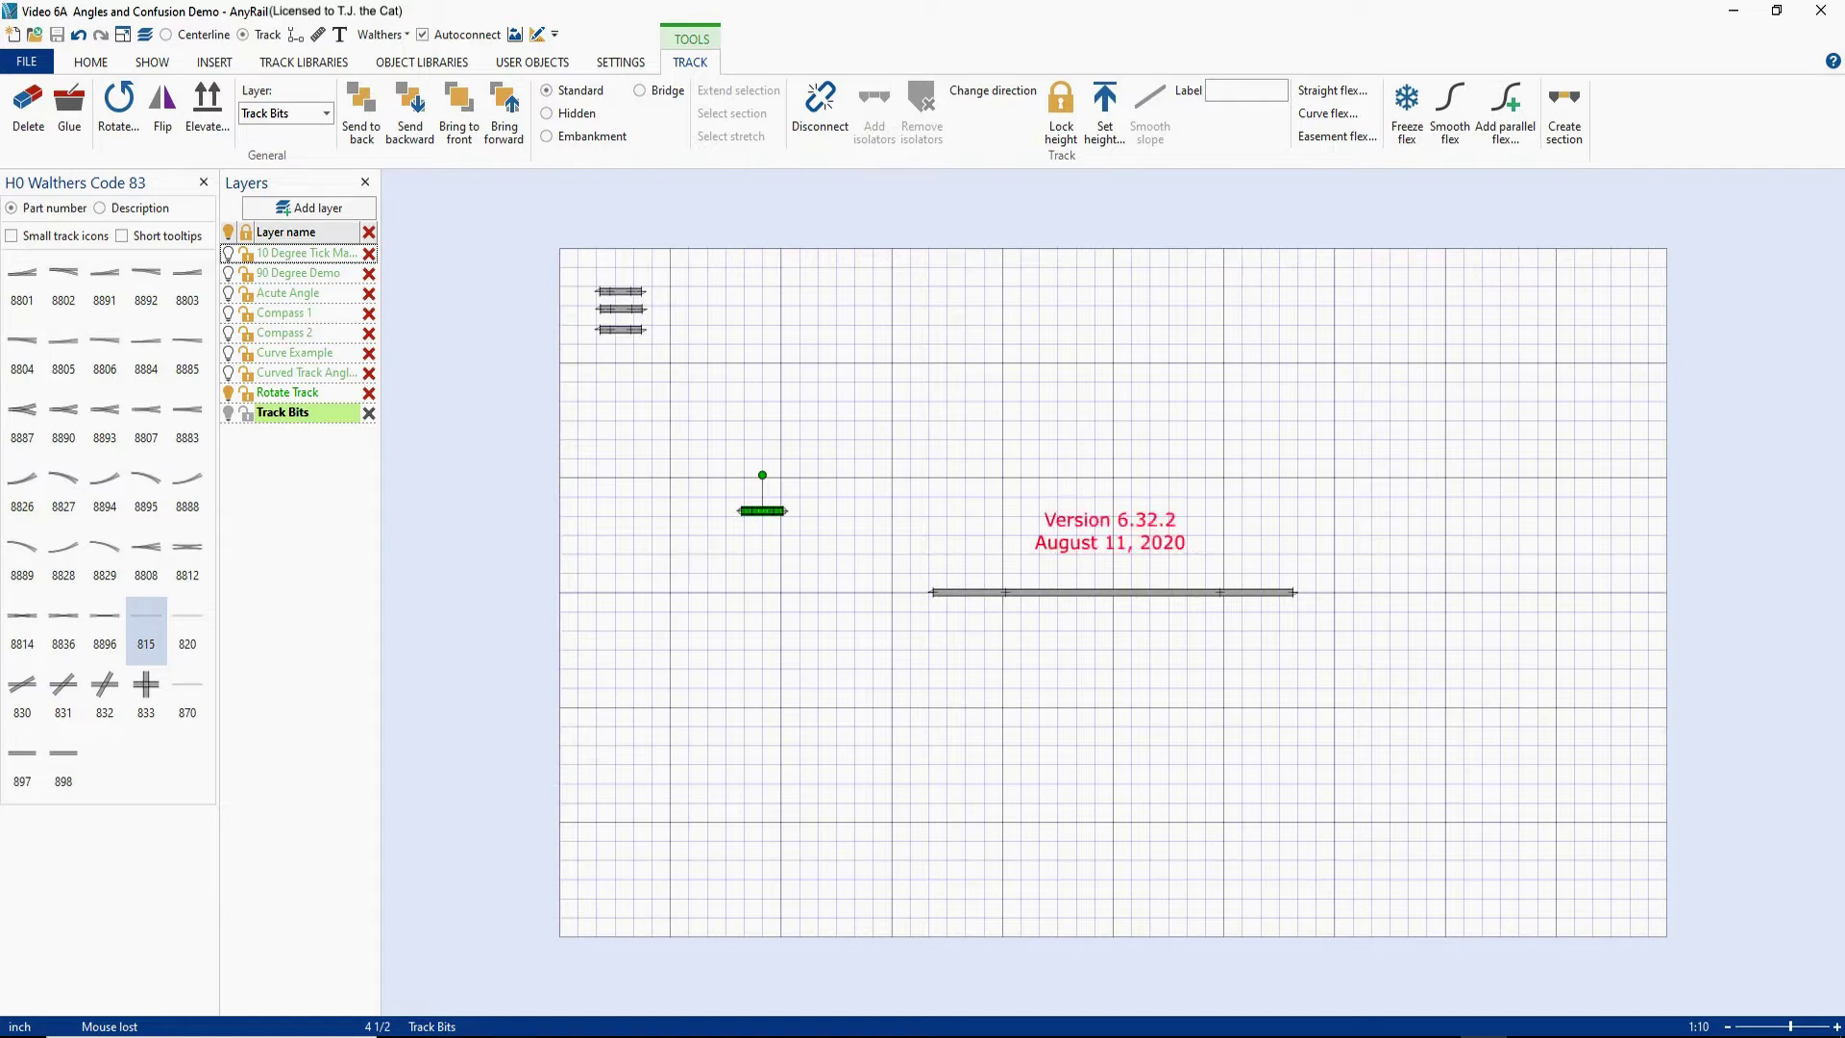
Step: Place trial pieces 815 flex track, 8885 turnout and 832 crossing above the long flex track, and delete them again
key("Escape")
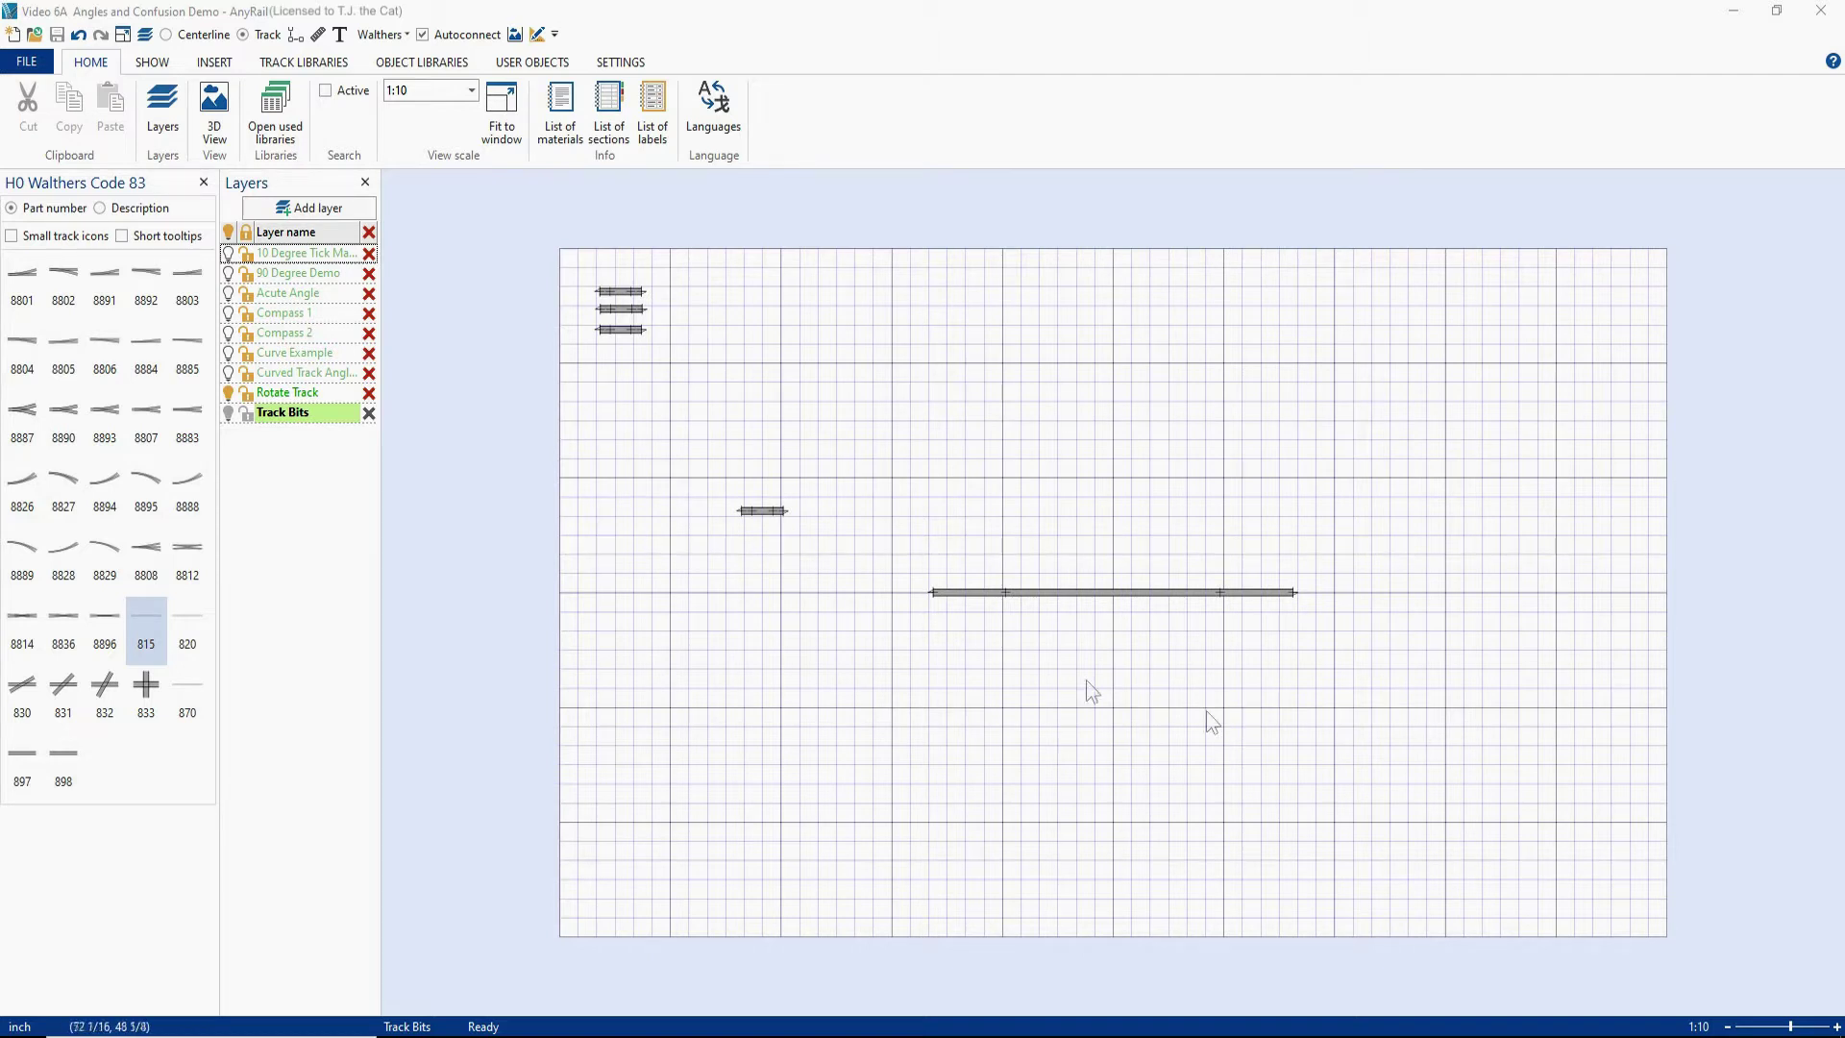
left_click(1115, 598)
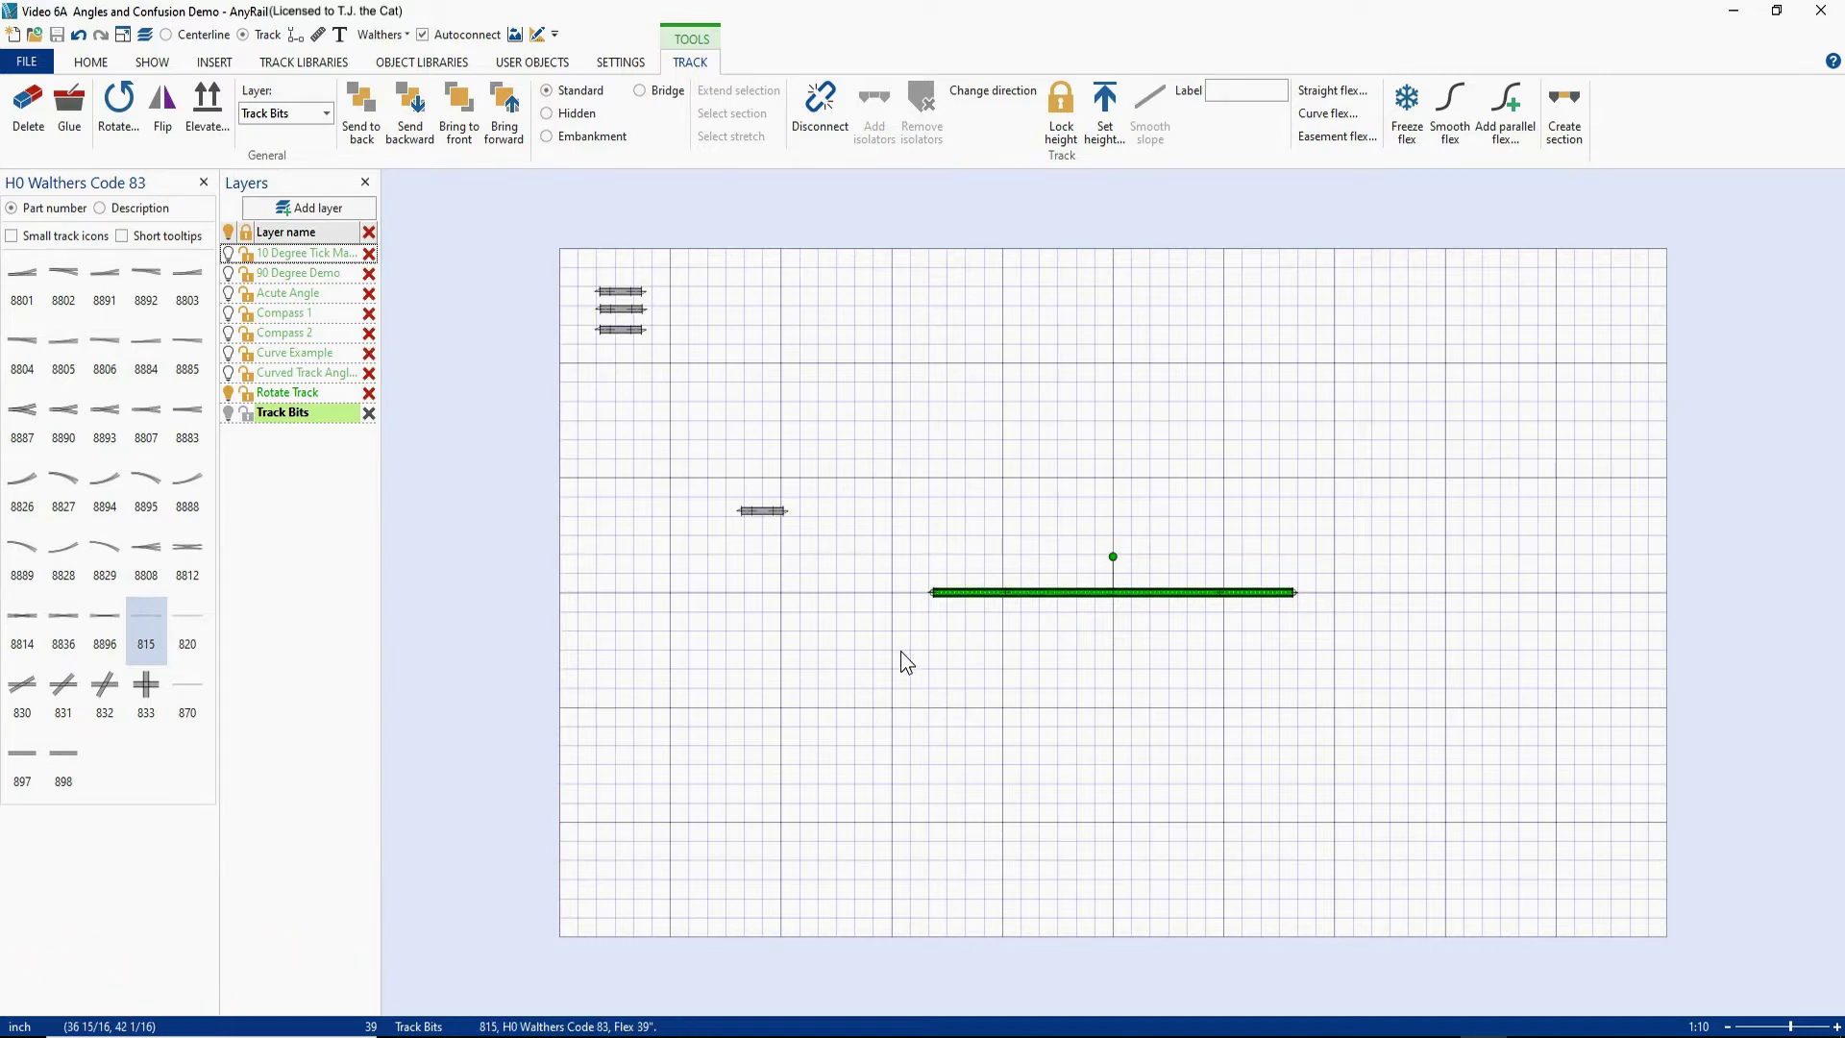
double_click(149, 632)
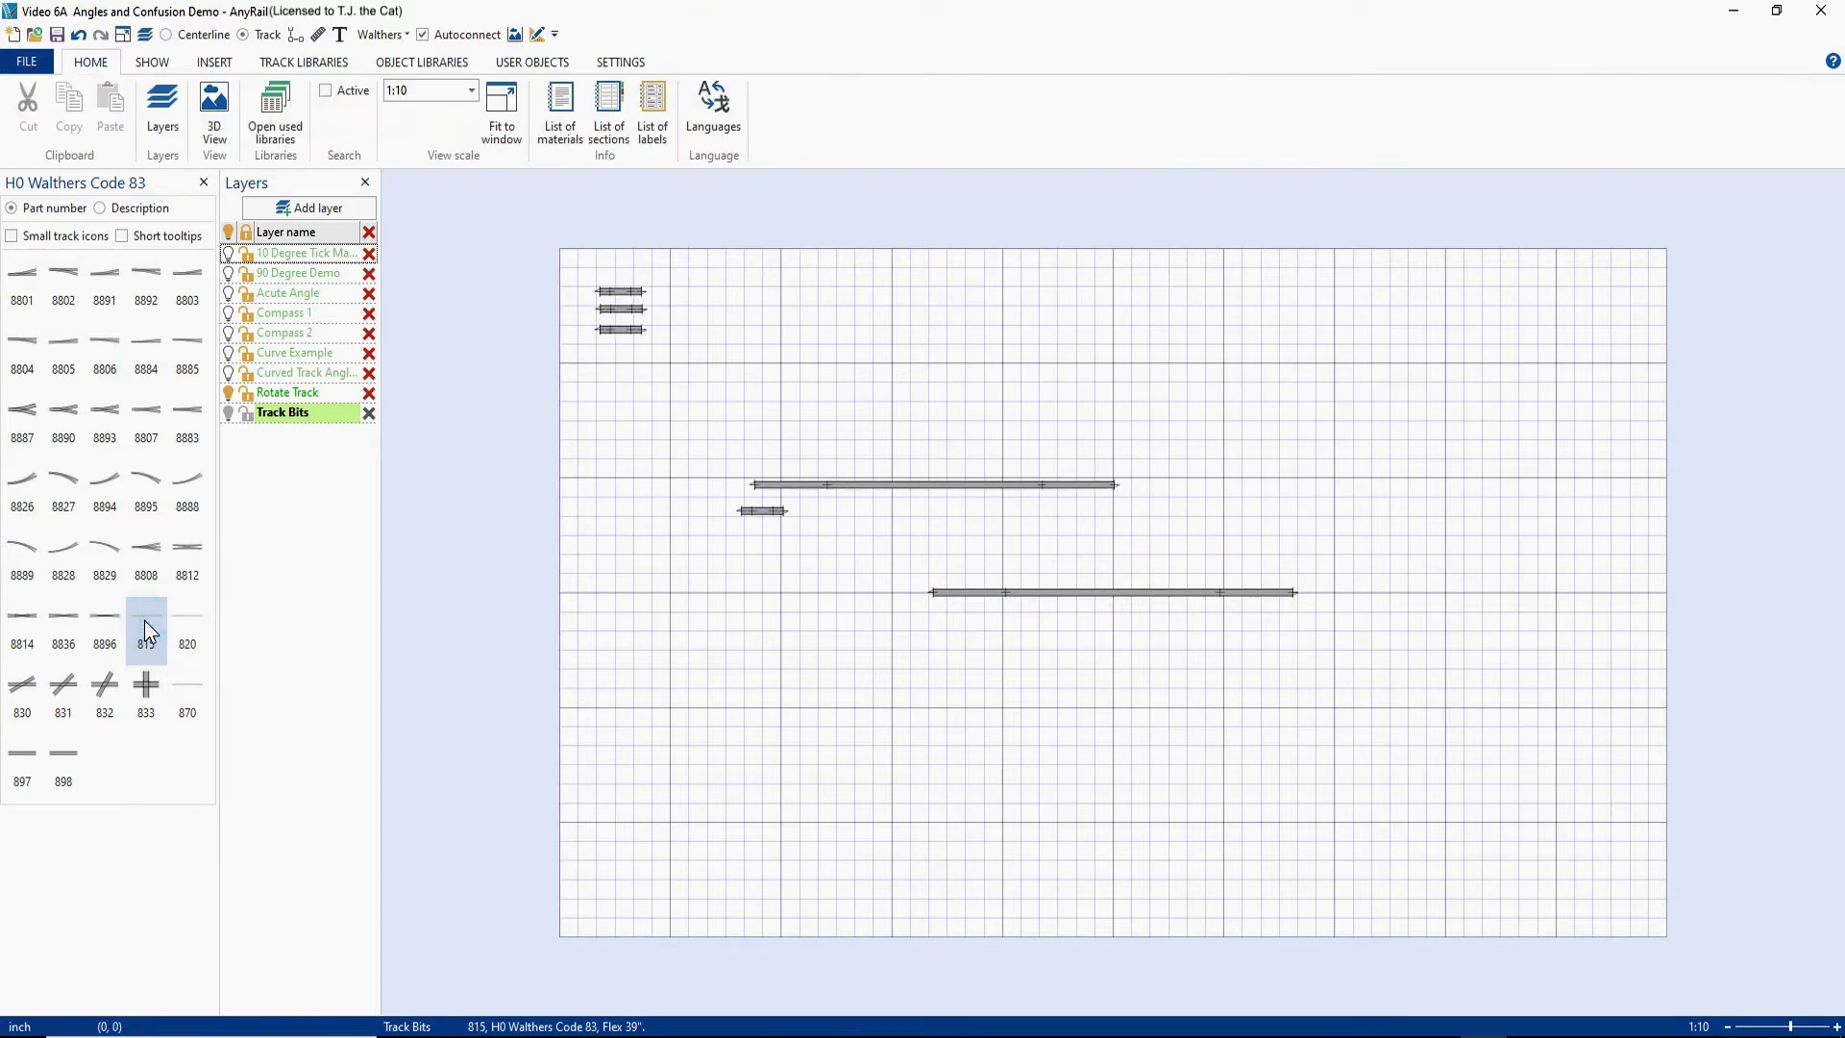
left_click_drag(902, 488, 1094, 482)
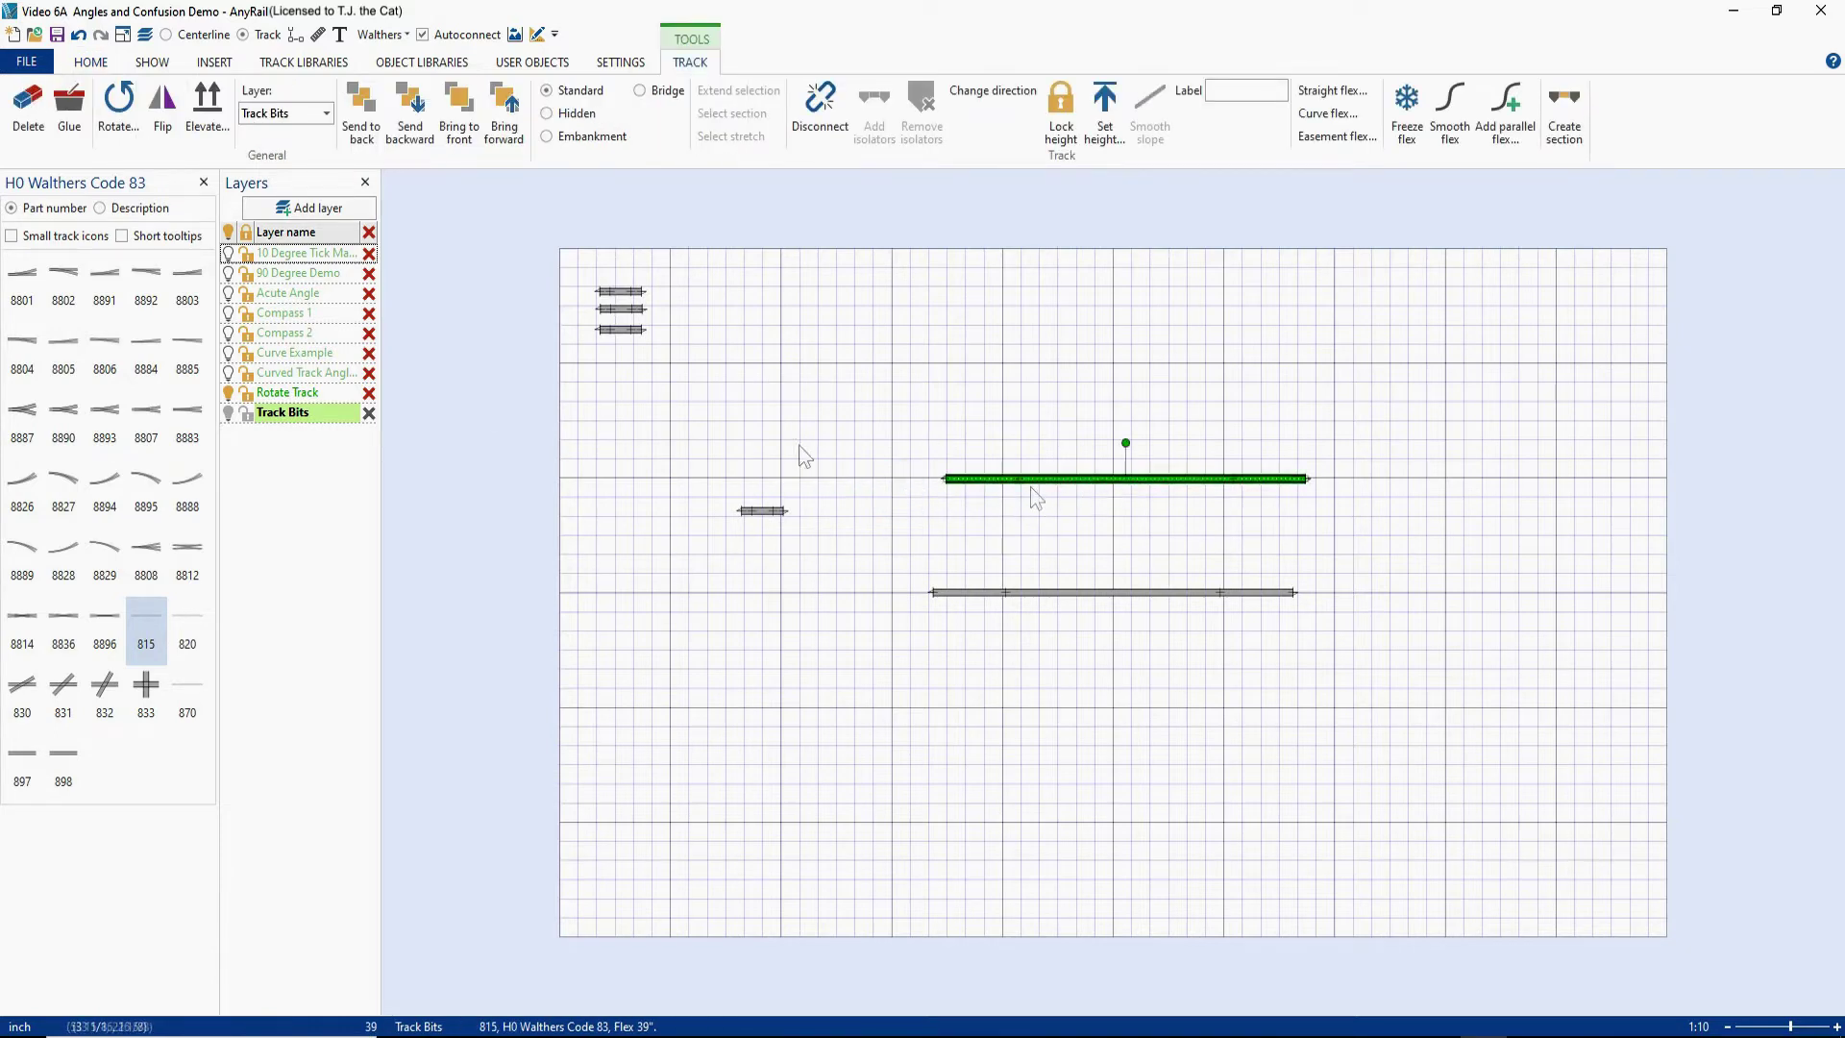
double_click(187, 352)
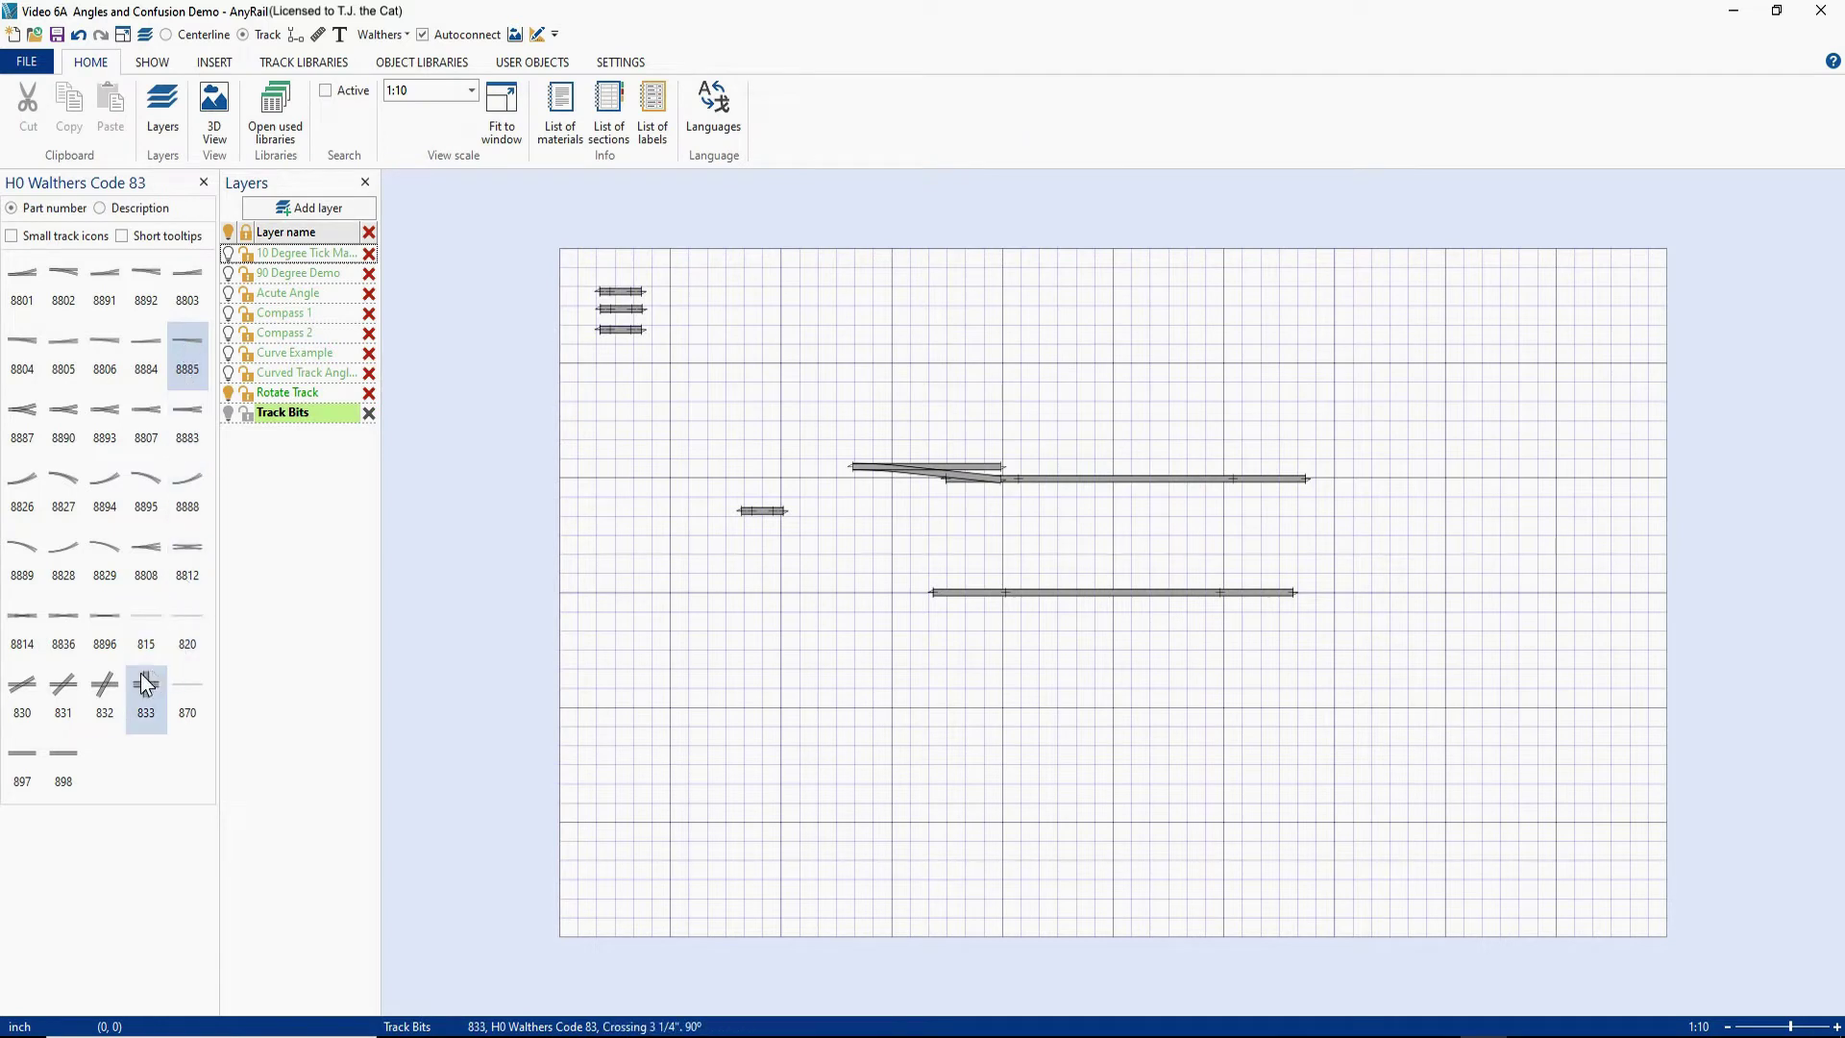
double_click(106, 696)
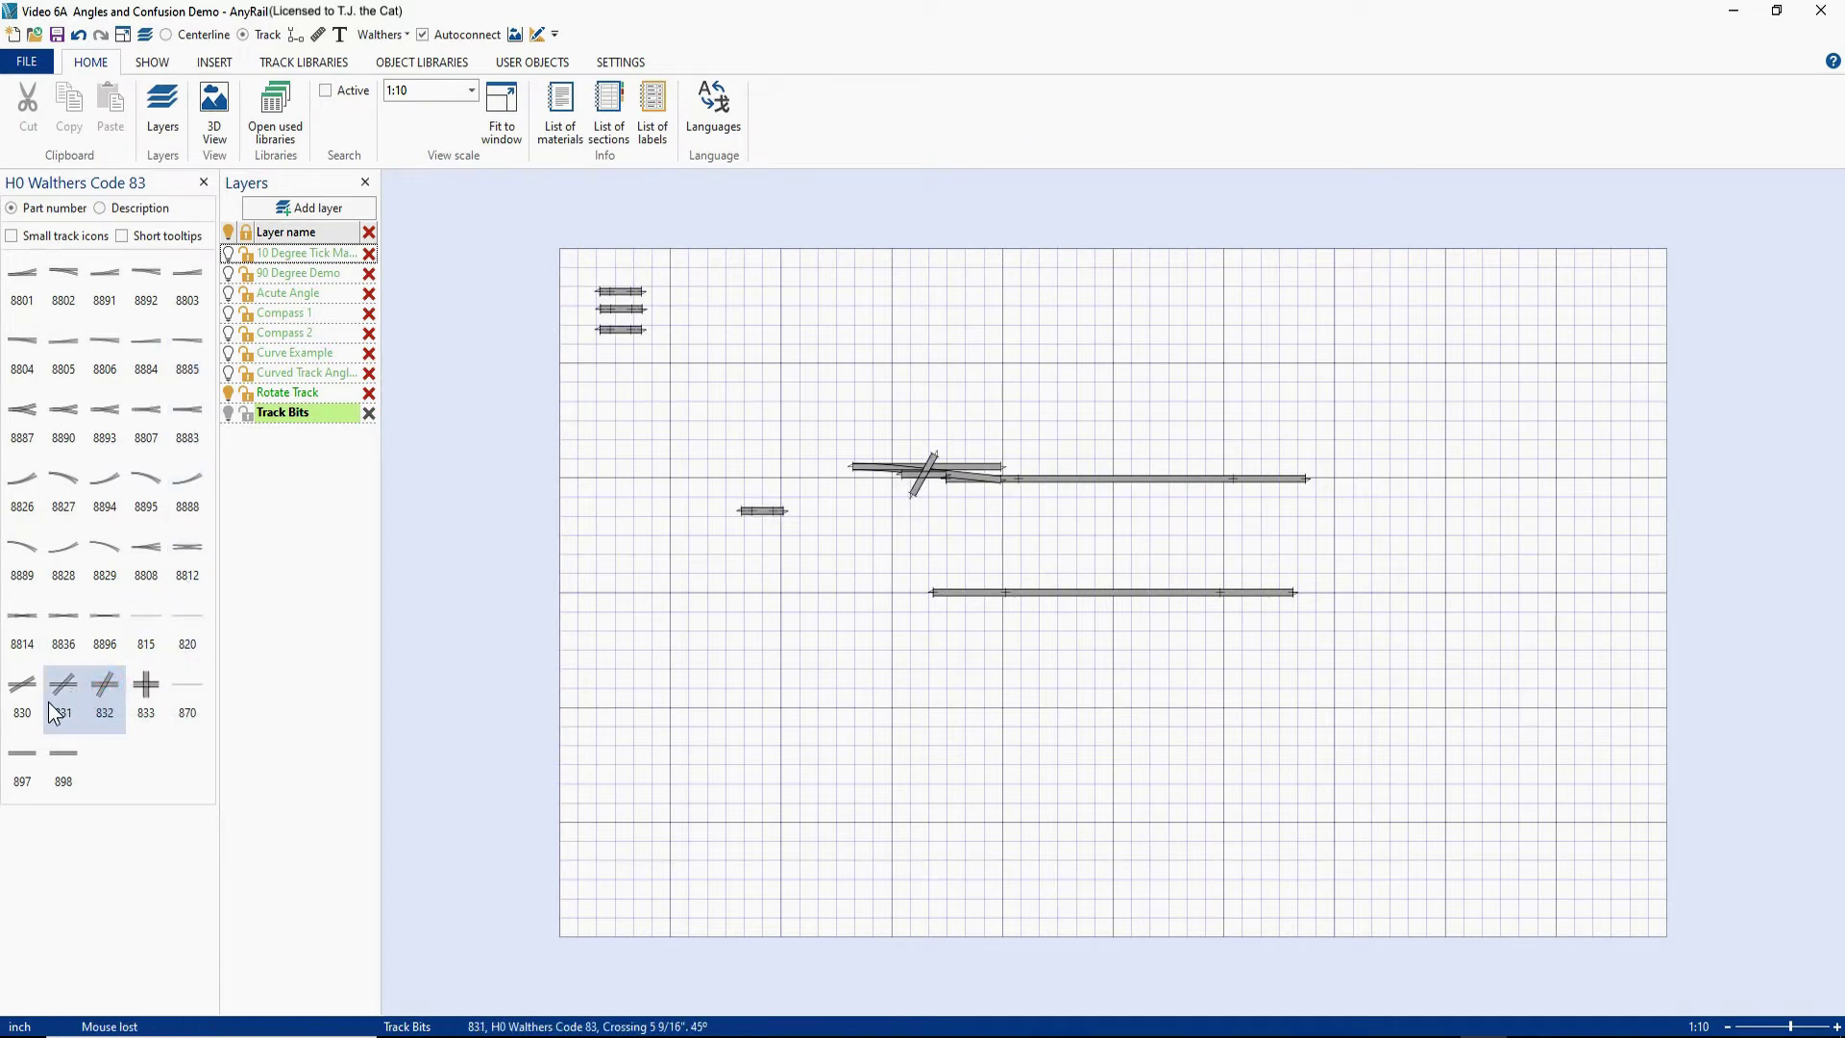
left_click_drag(827, 398, 1395, 538)
key("Delete")
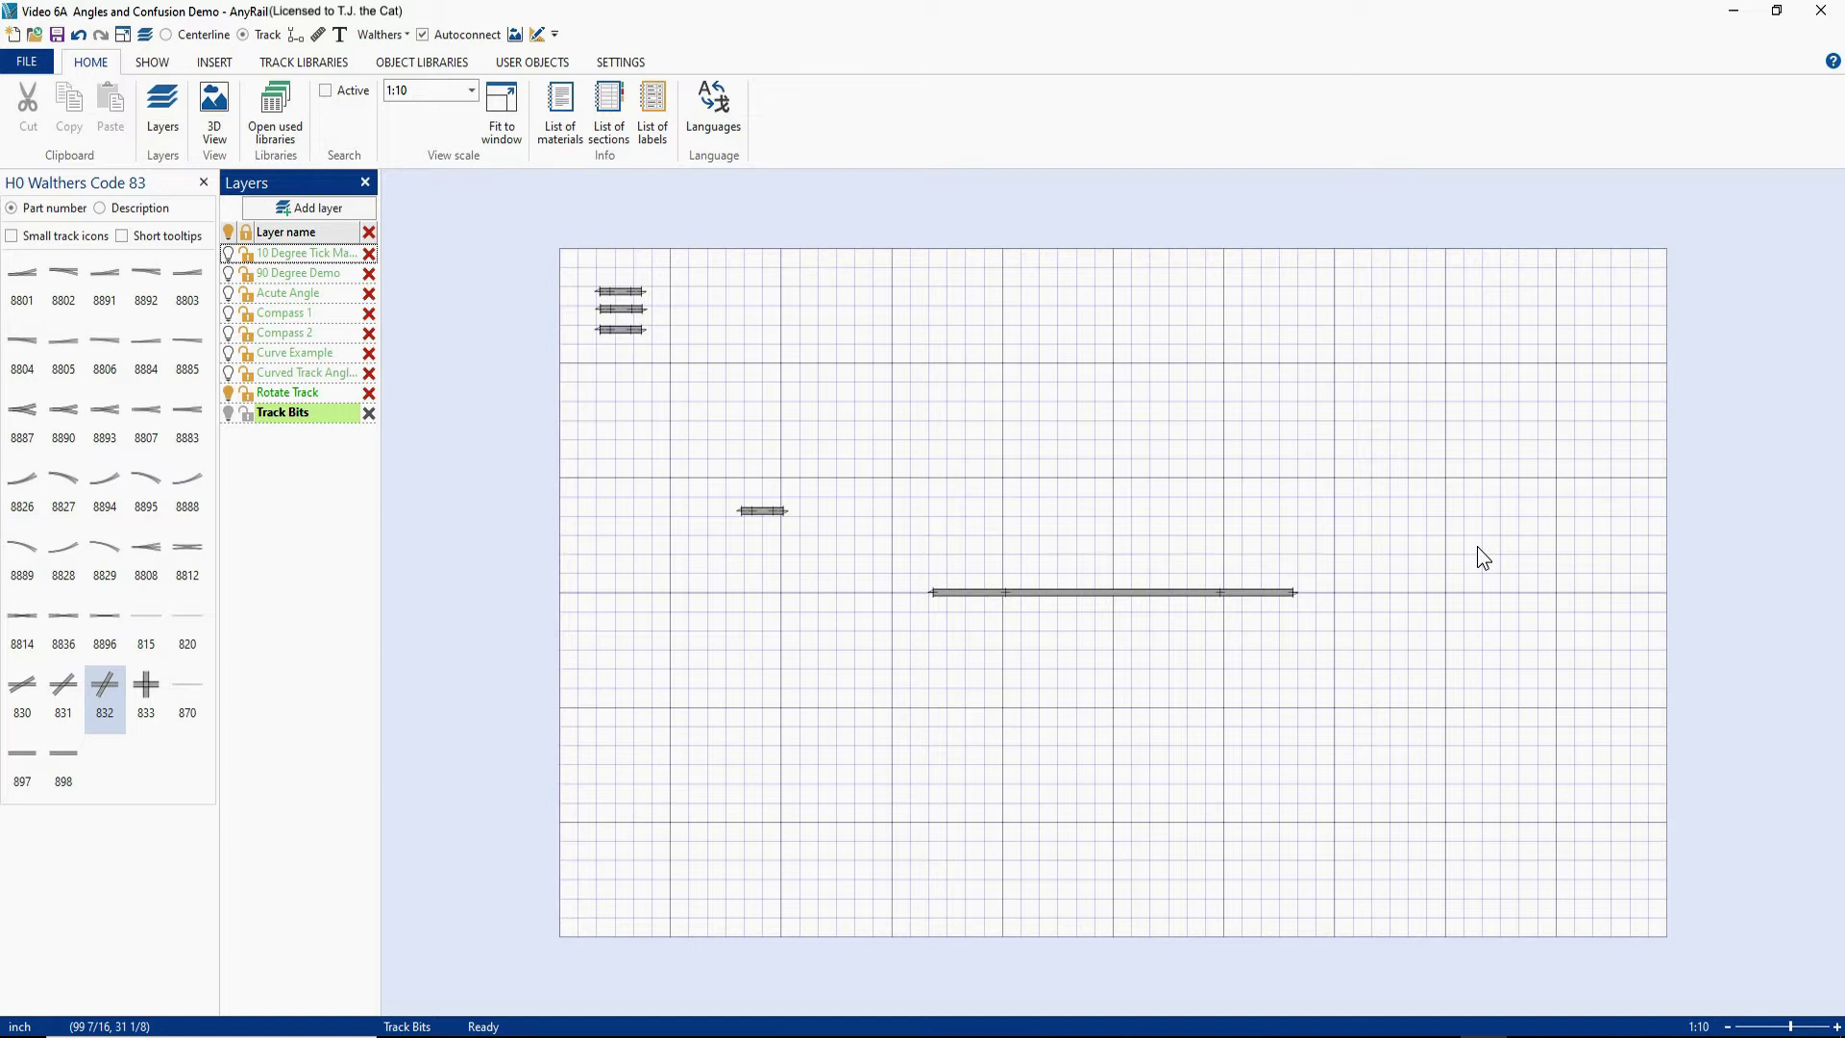
Step: Rotate the long horizontal flex track 30 degrees counterclockwise
left_click(1108, 600)
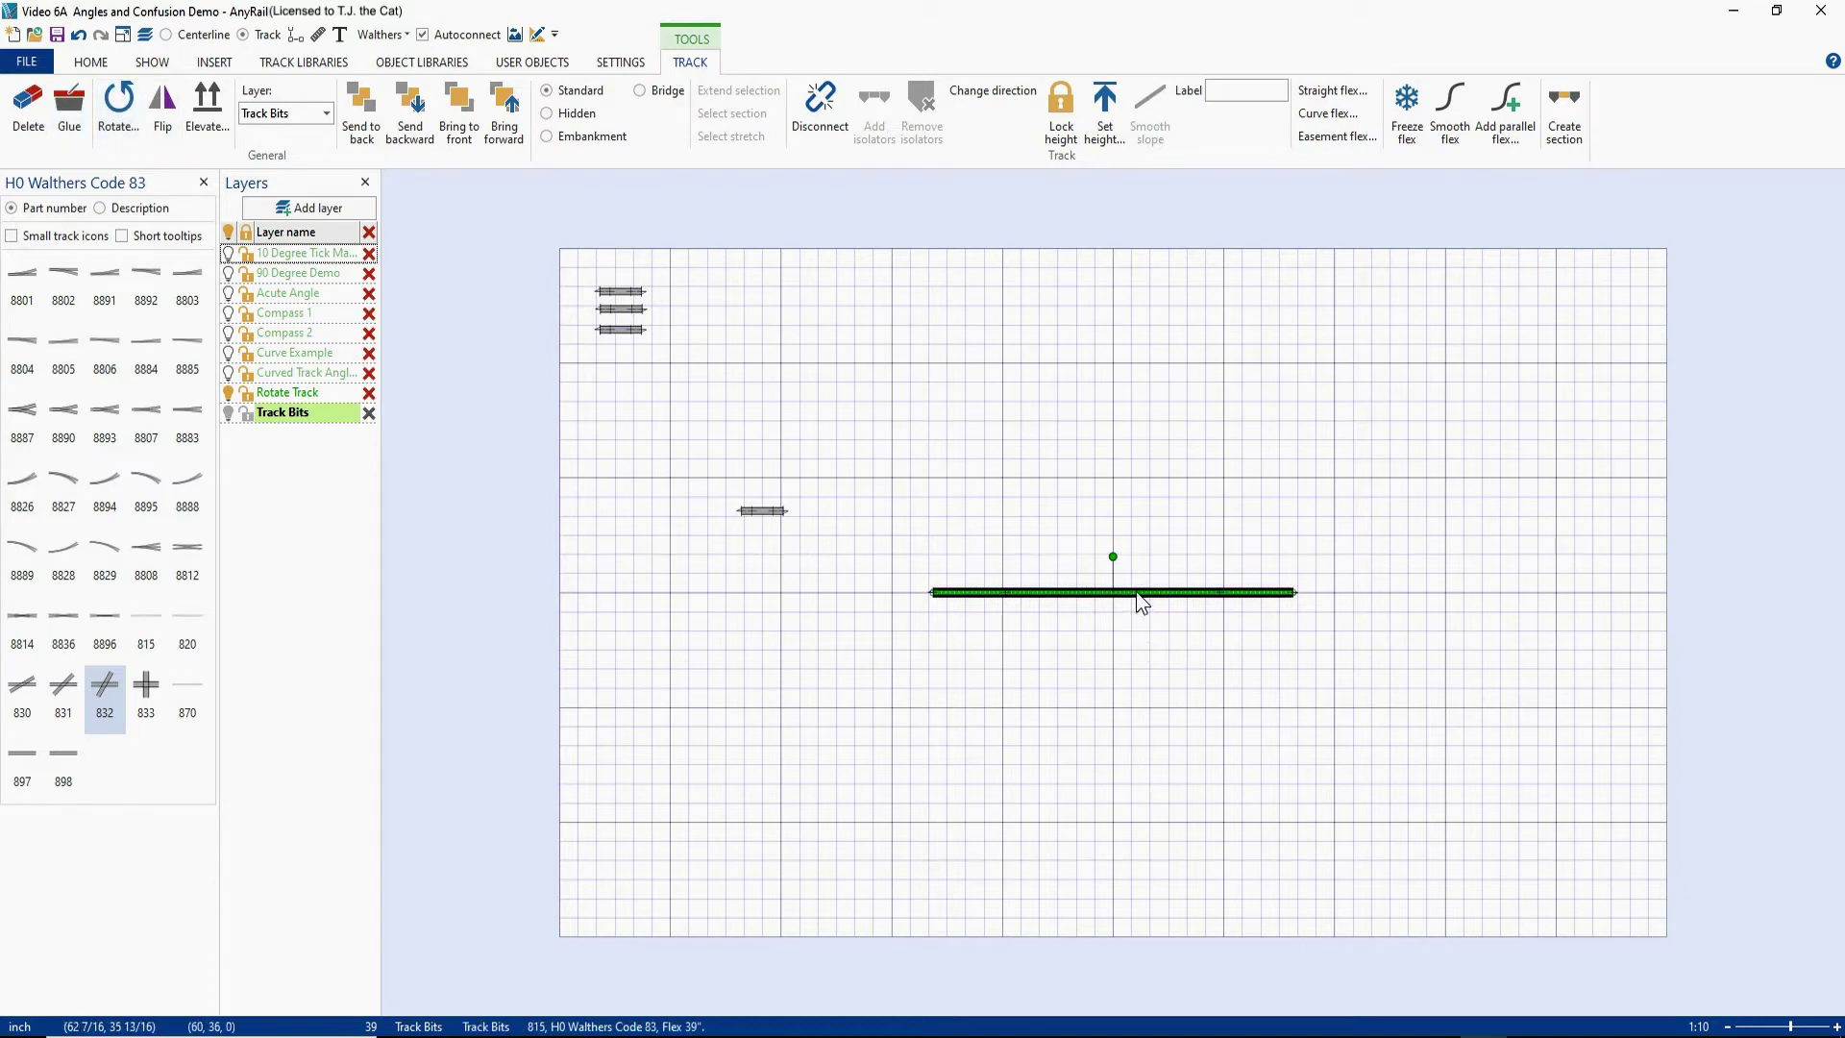
right_click(1180, 591)
left_click(1234, 155)
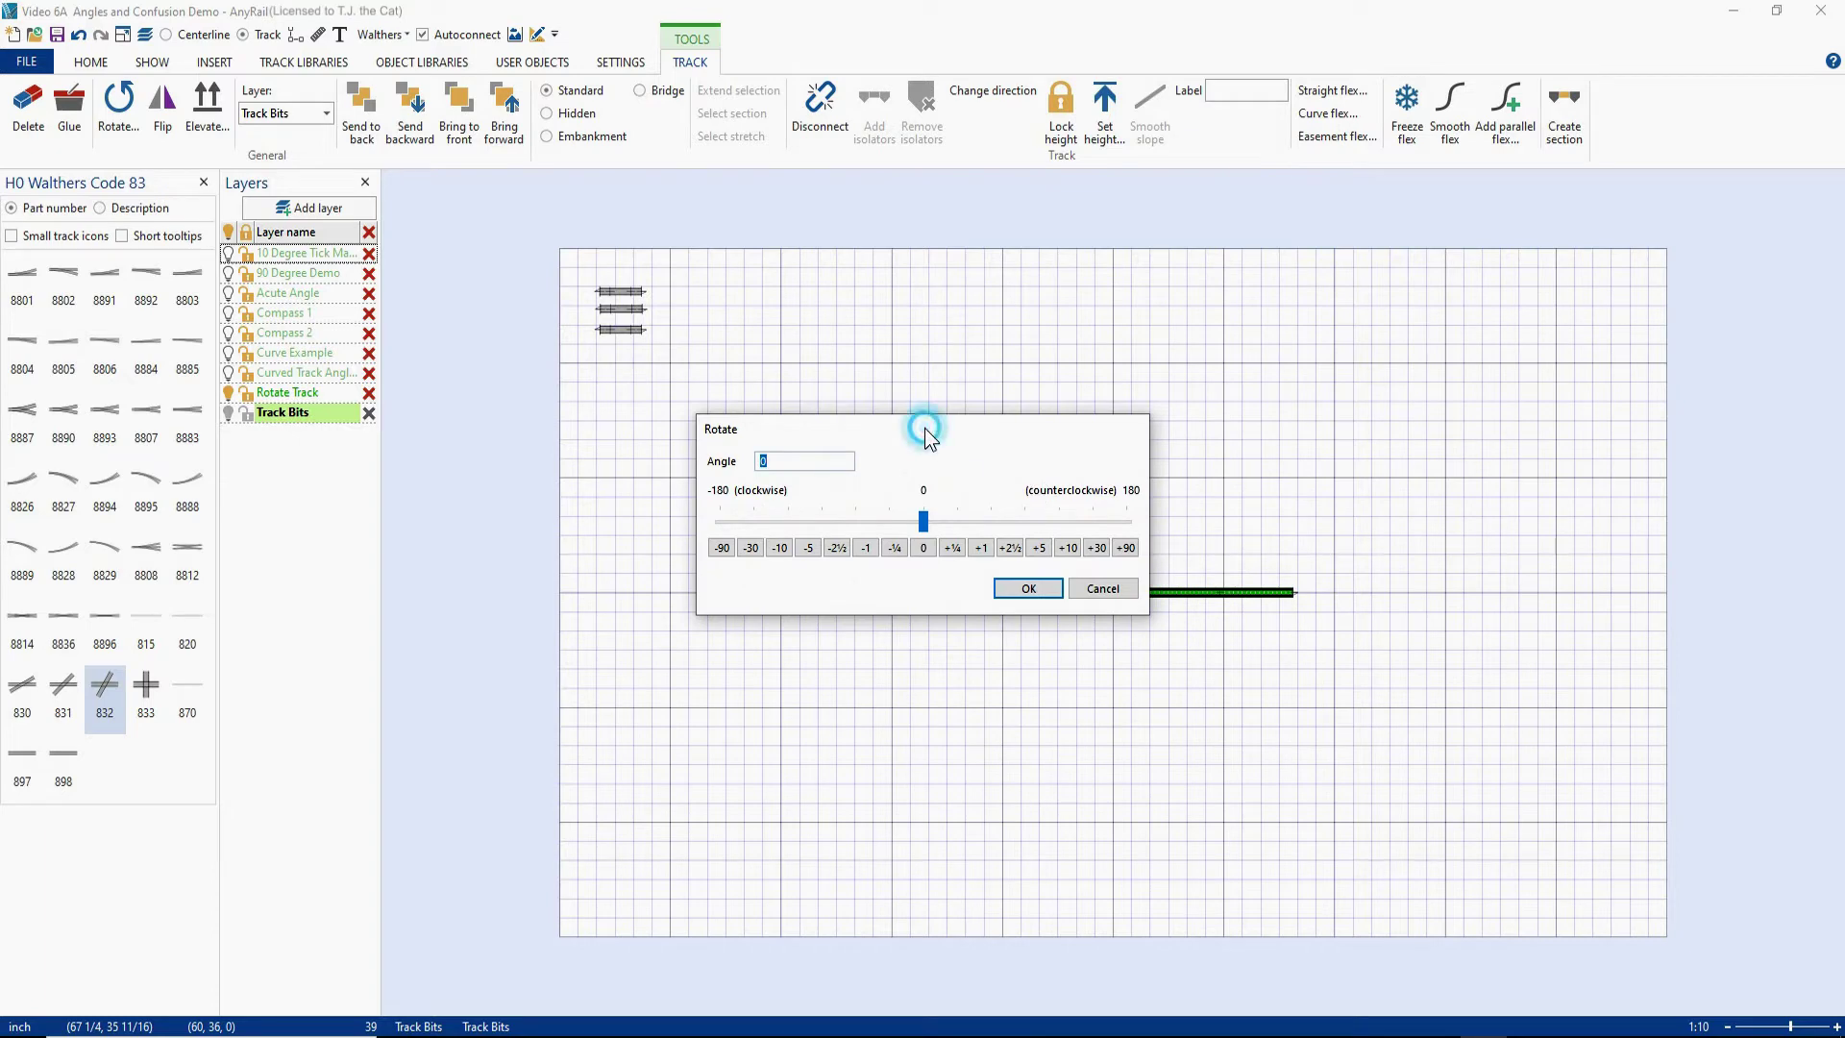
left_click_drag(925, 428, 1143, 302)
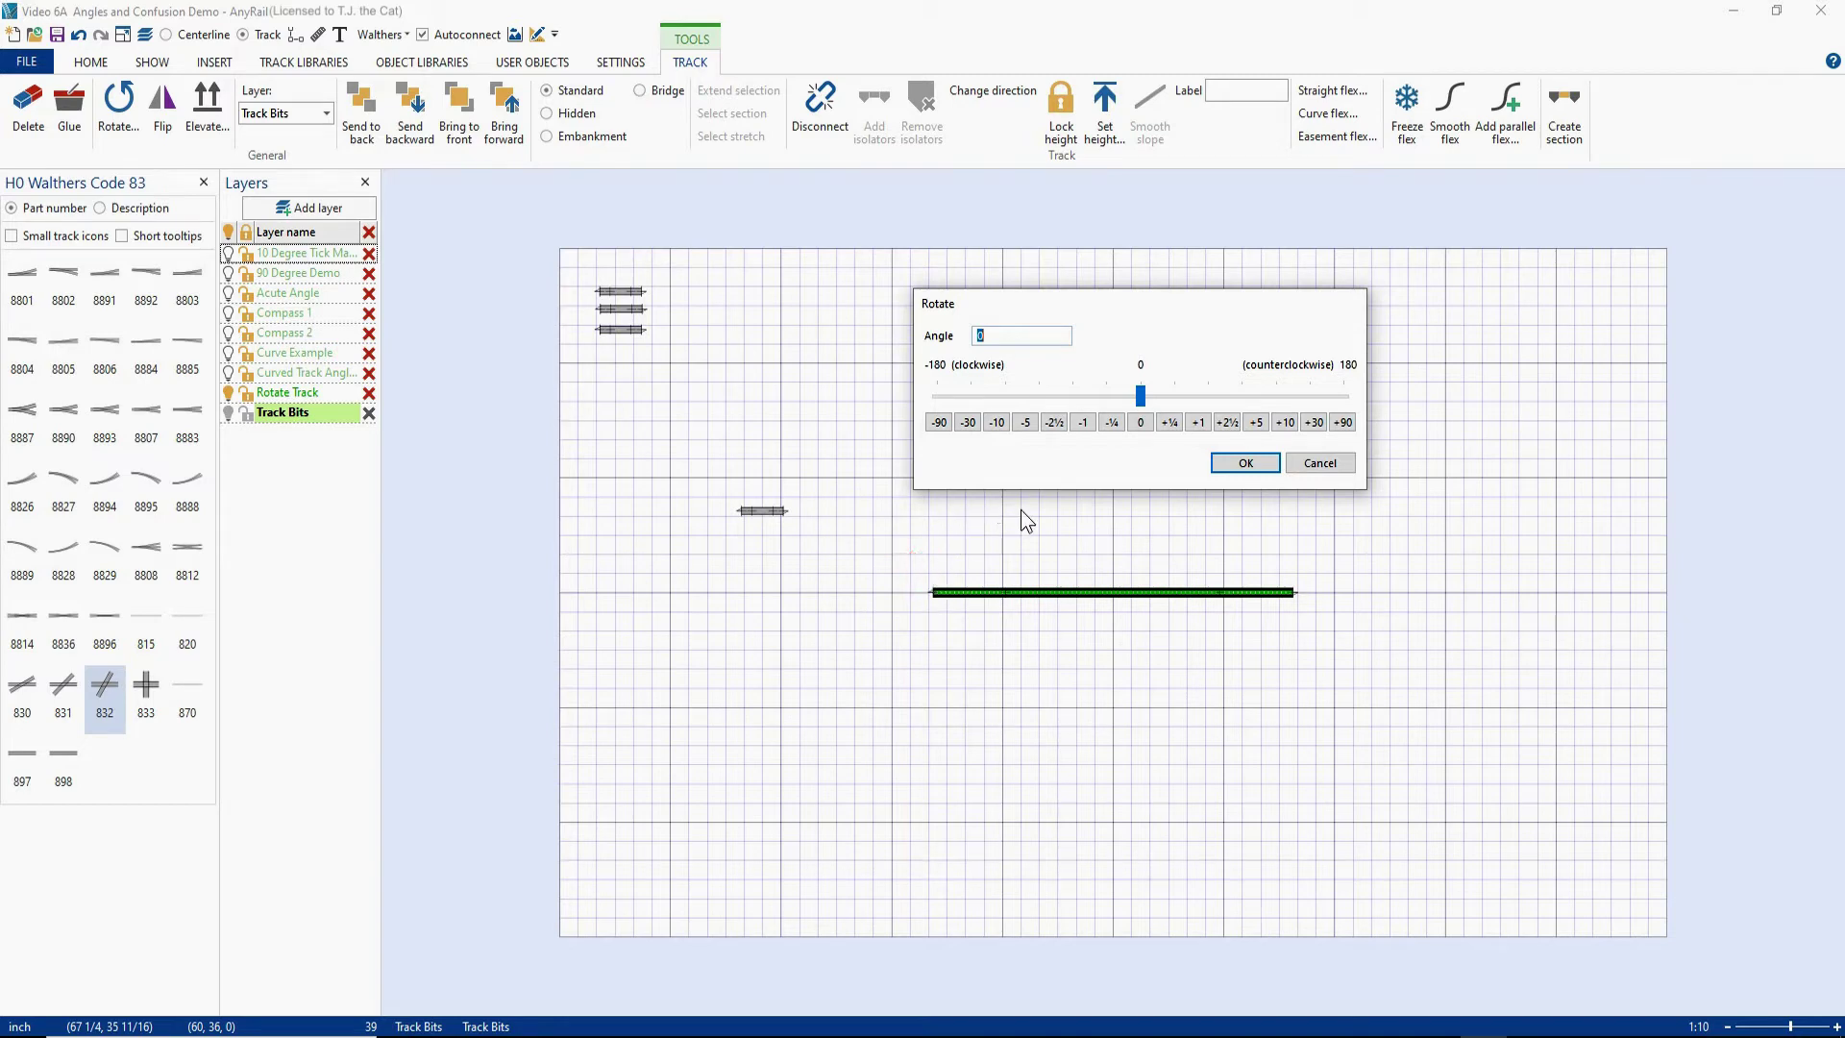
left_click(1315, 423)
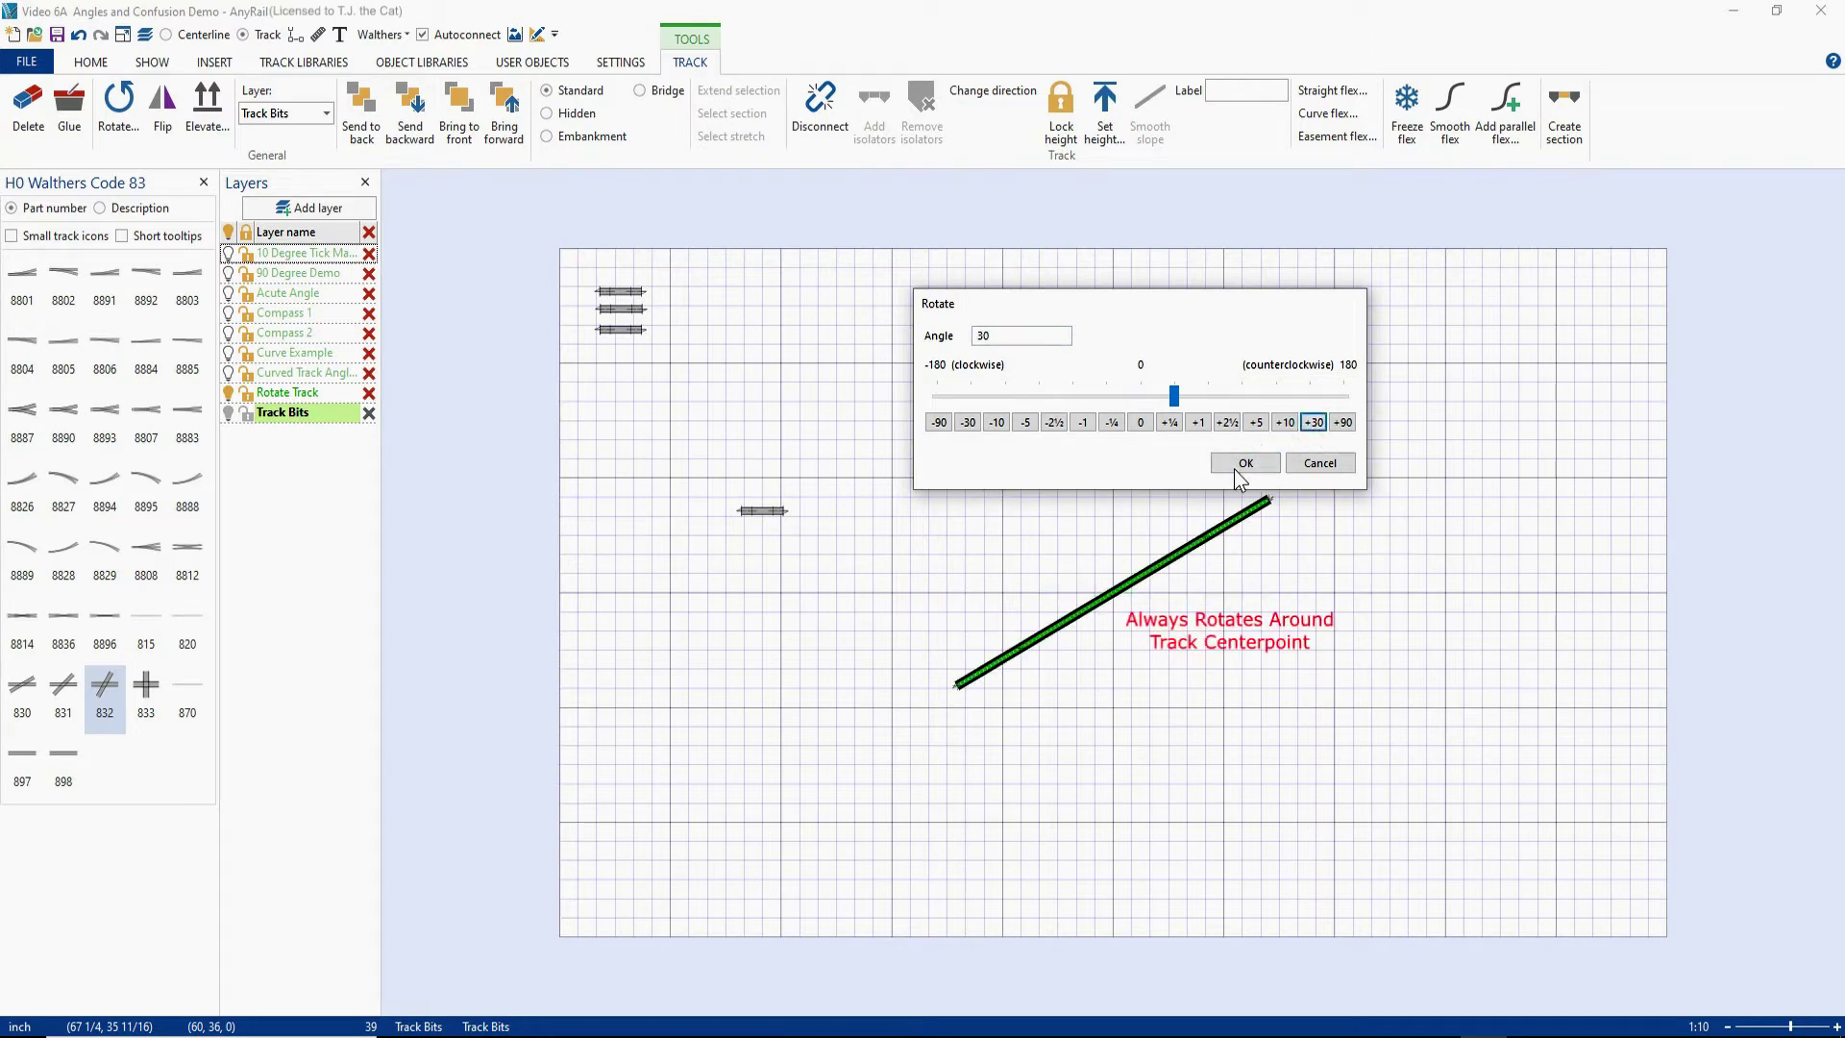
left_click(1242, 463)
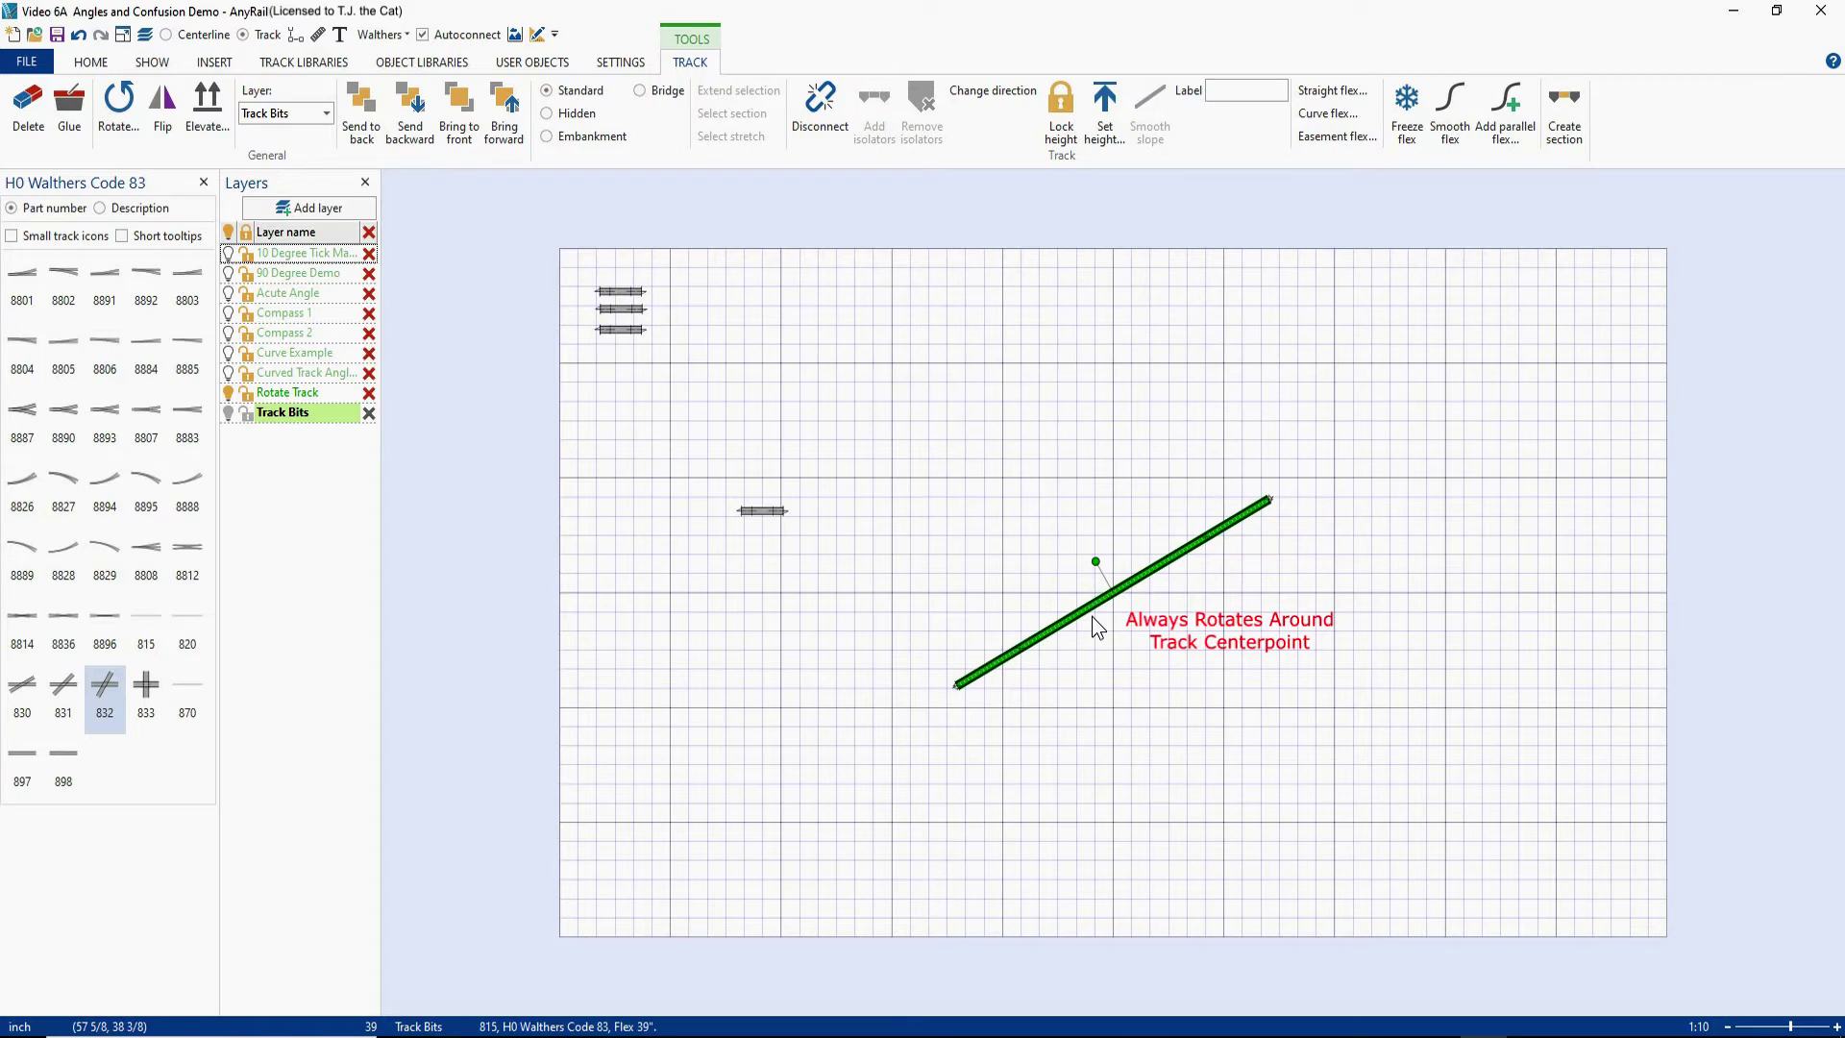
Step: Examine the position and angle of the rotated flex track's lower-left endpoint
scroll(1092, 618, "up", 1)
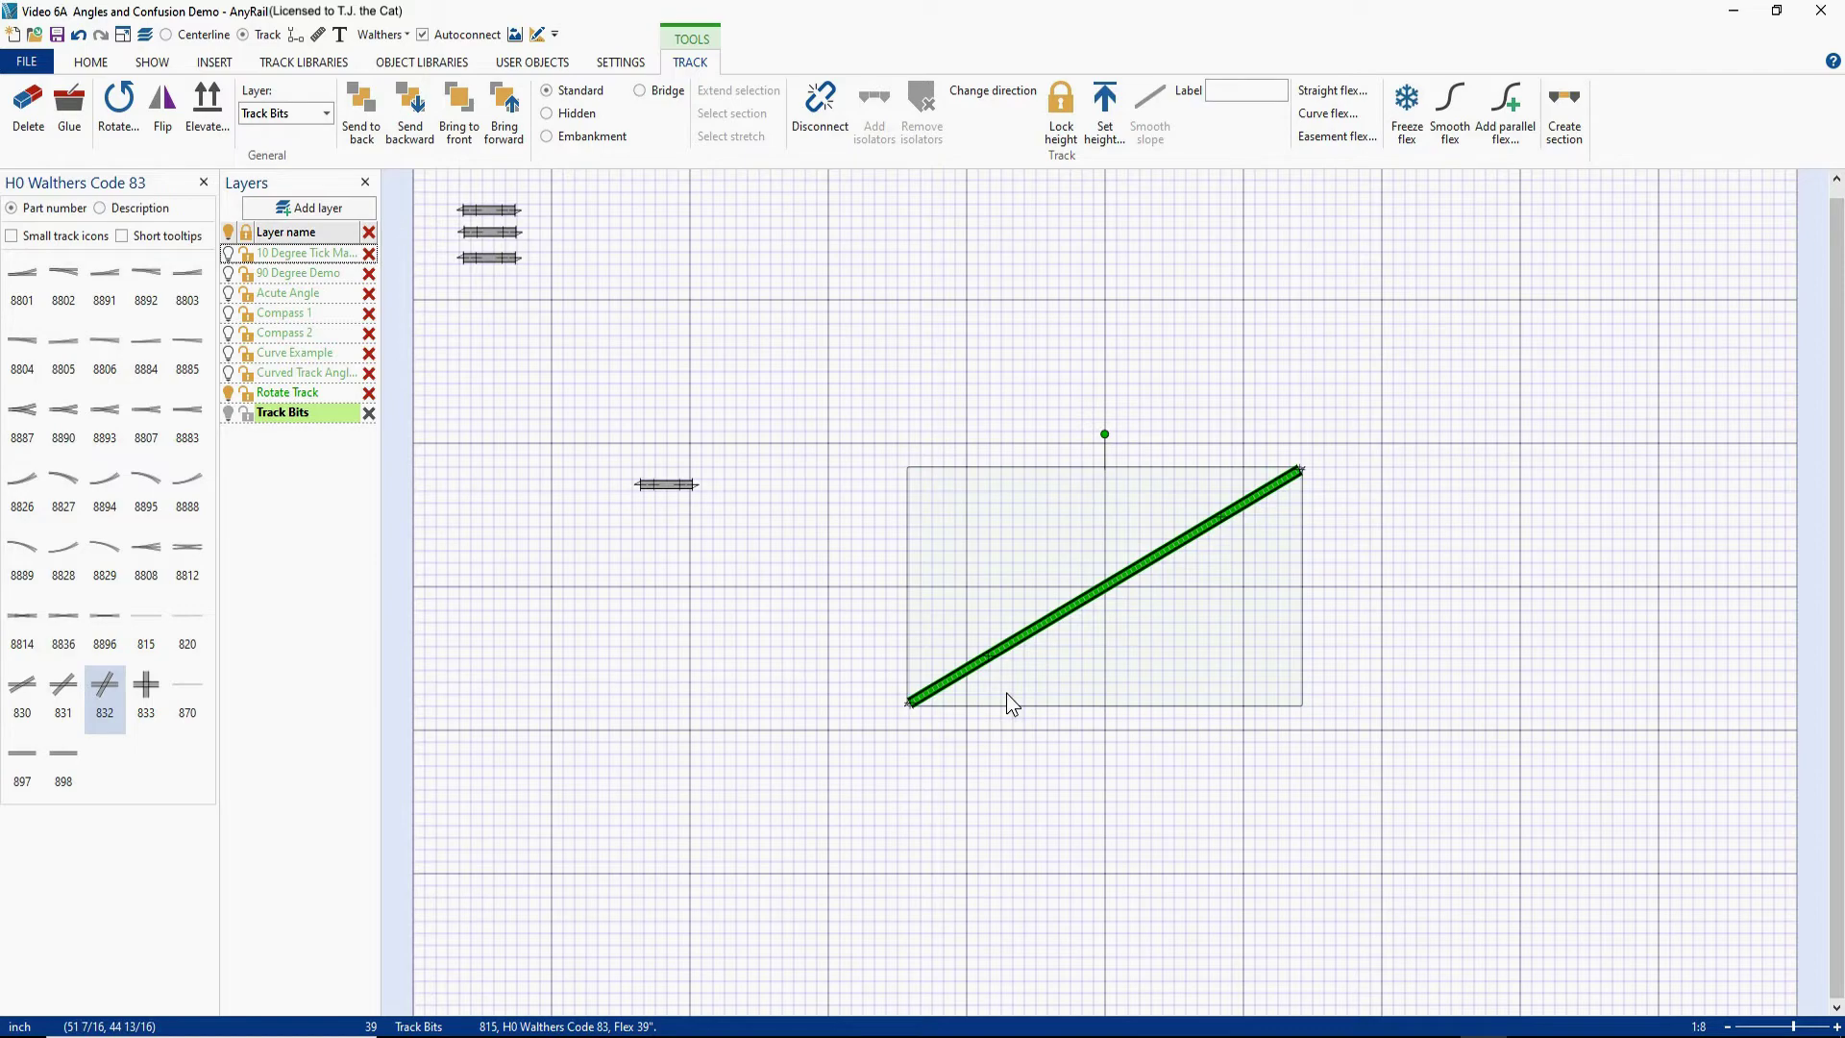
scroll(915, 709, "up", 4)
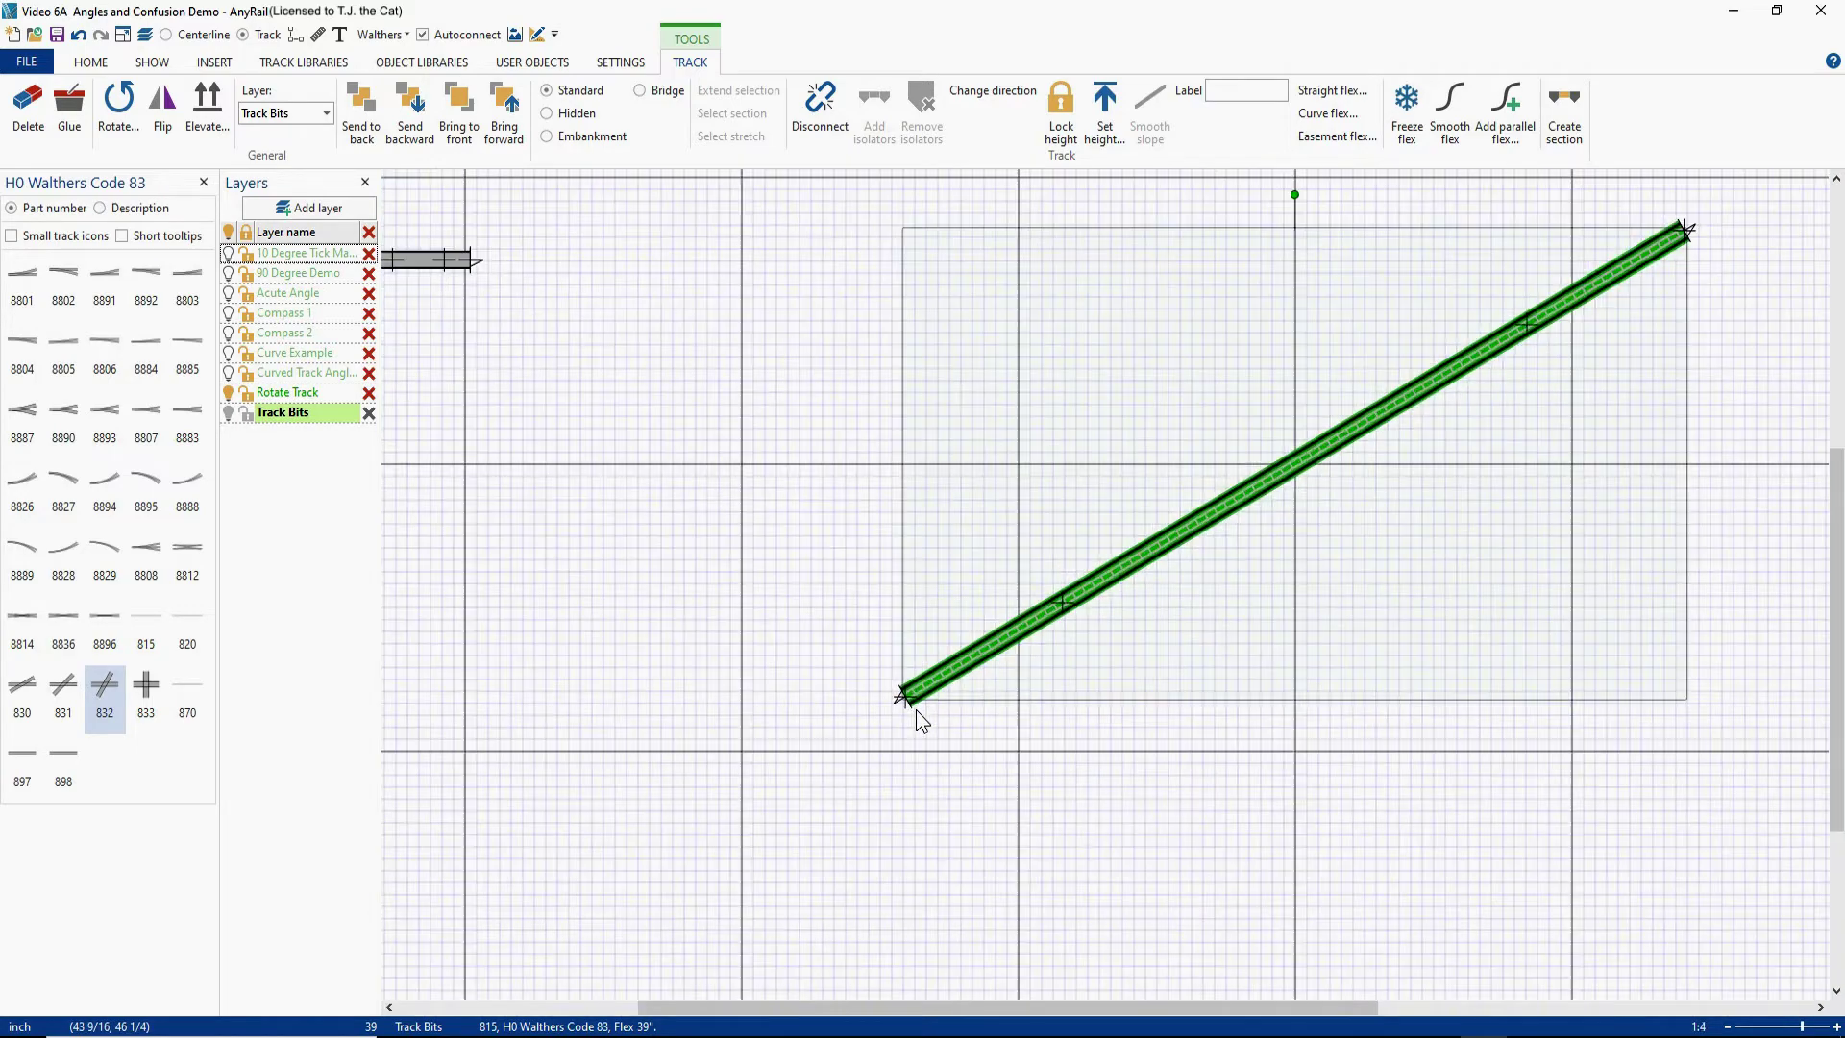
scroll(916, 711, "up", 2)
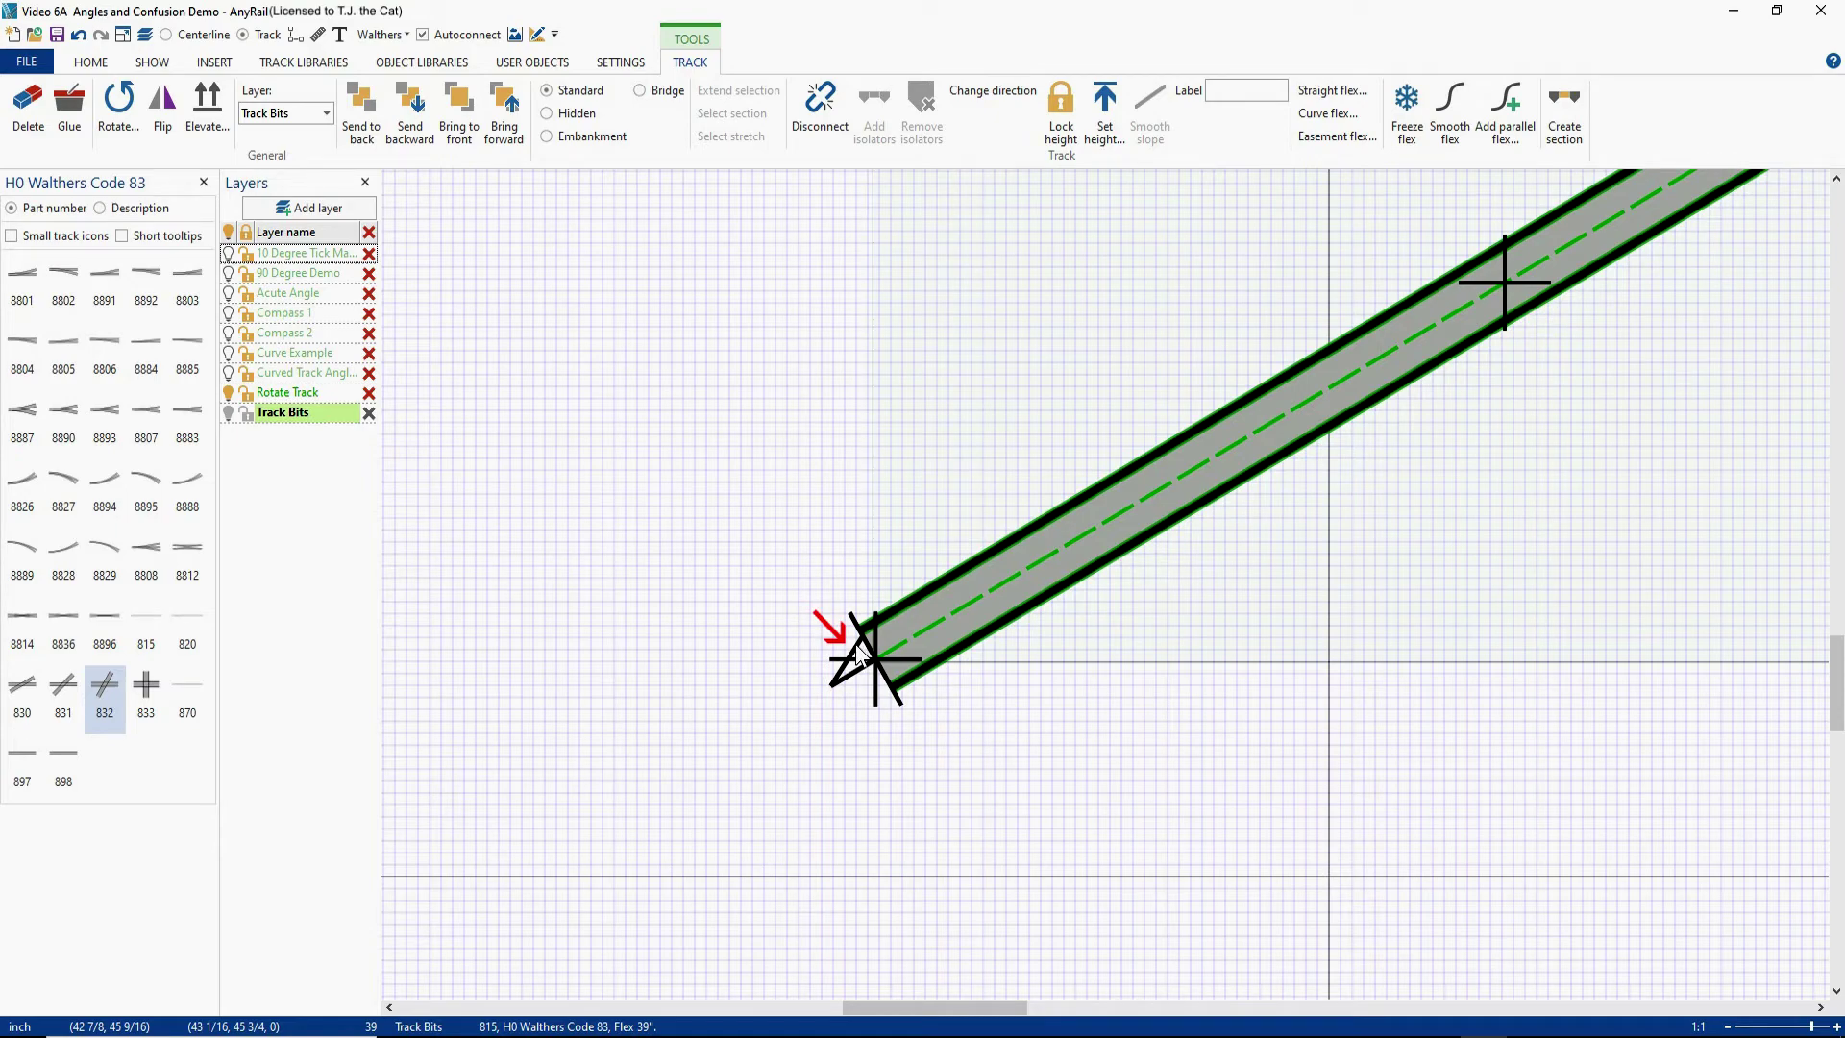
left_click(858, 654)
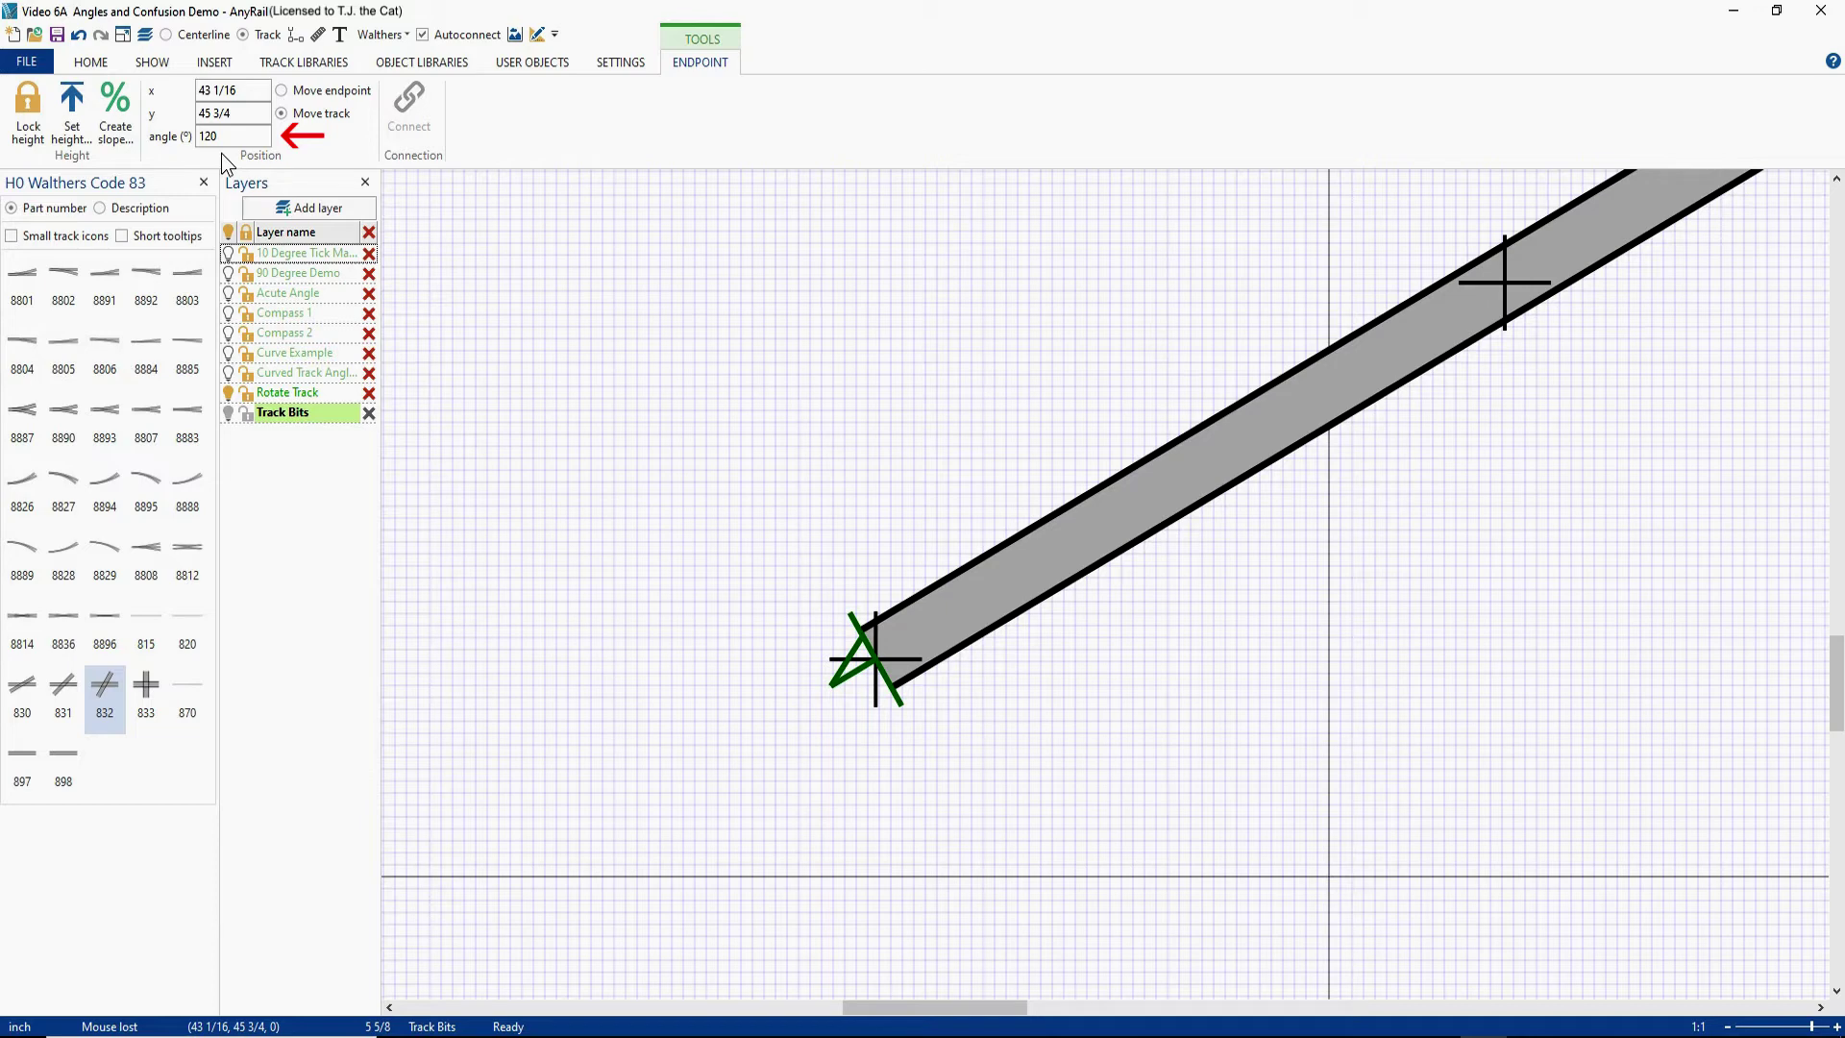
Step: Examine the position and angle of the rotated flex track's upper-right endpoint
scroll(1178, 550, "down", 1)
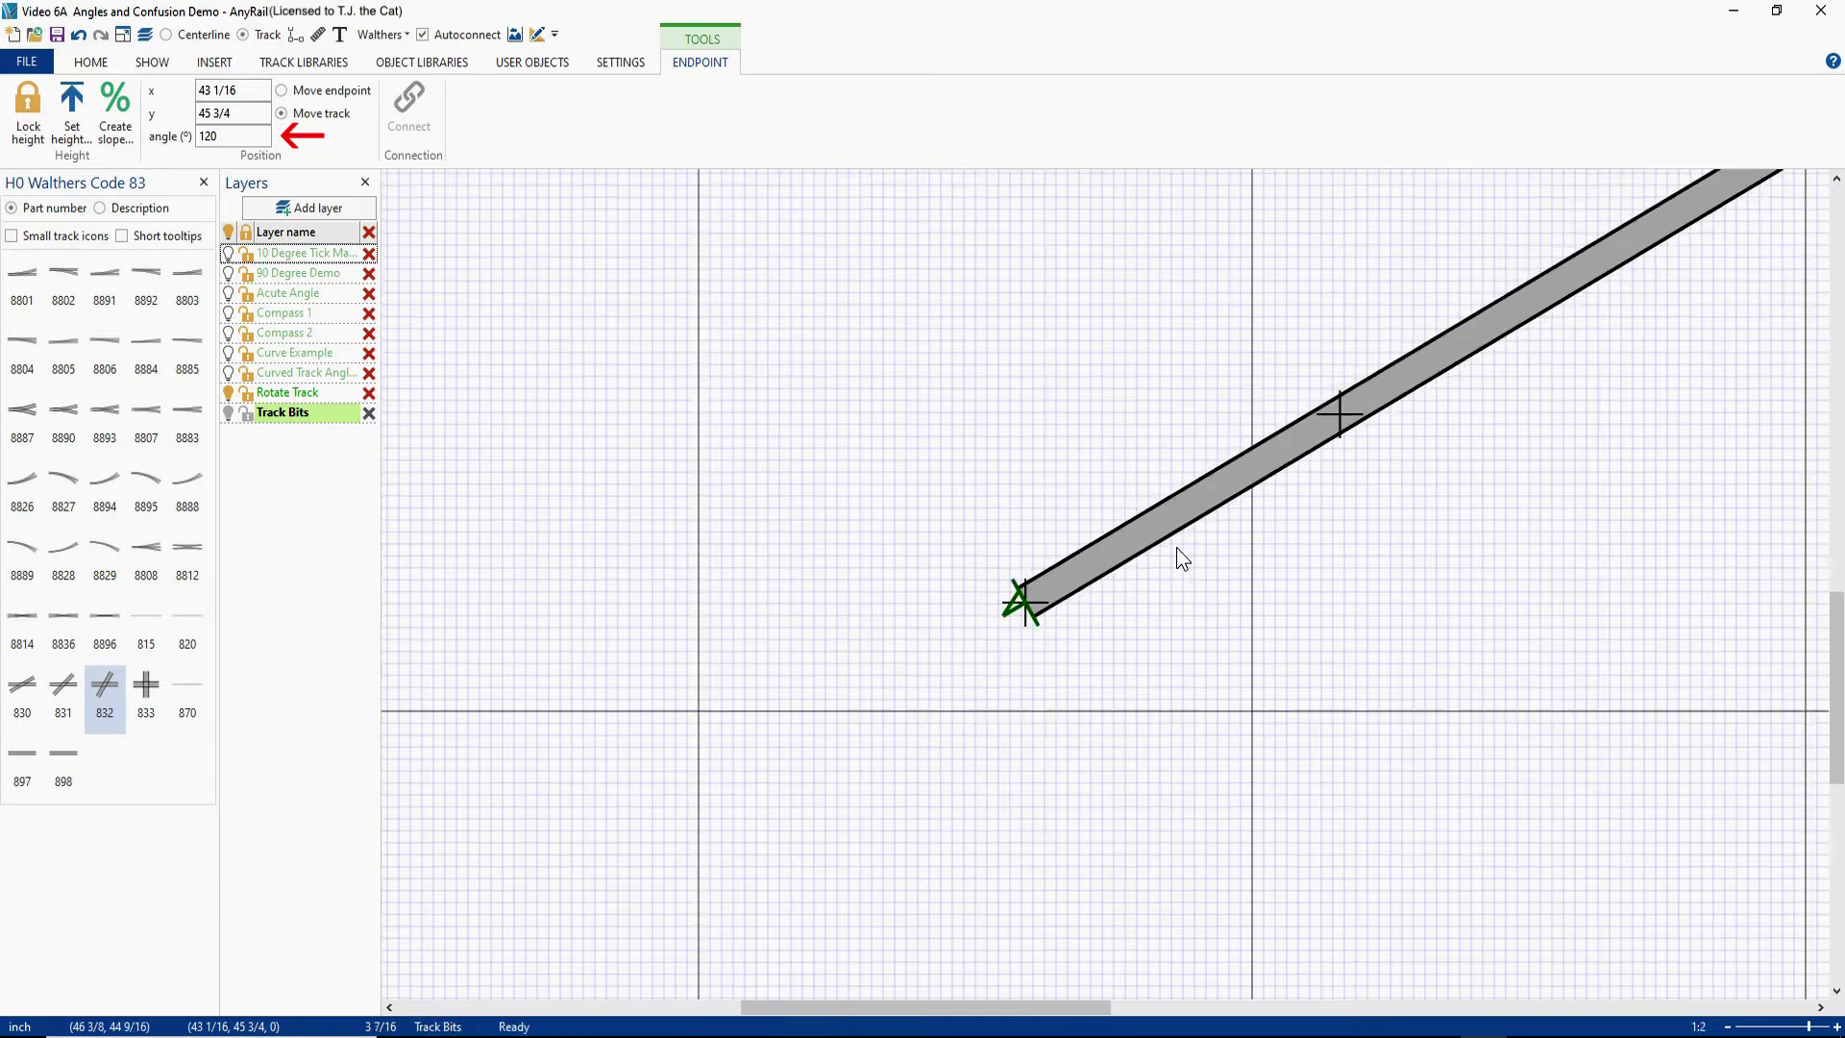
scroll(1179, 550, "down", 1)
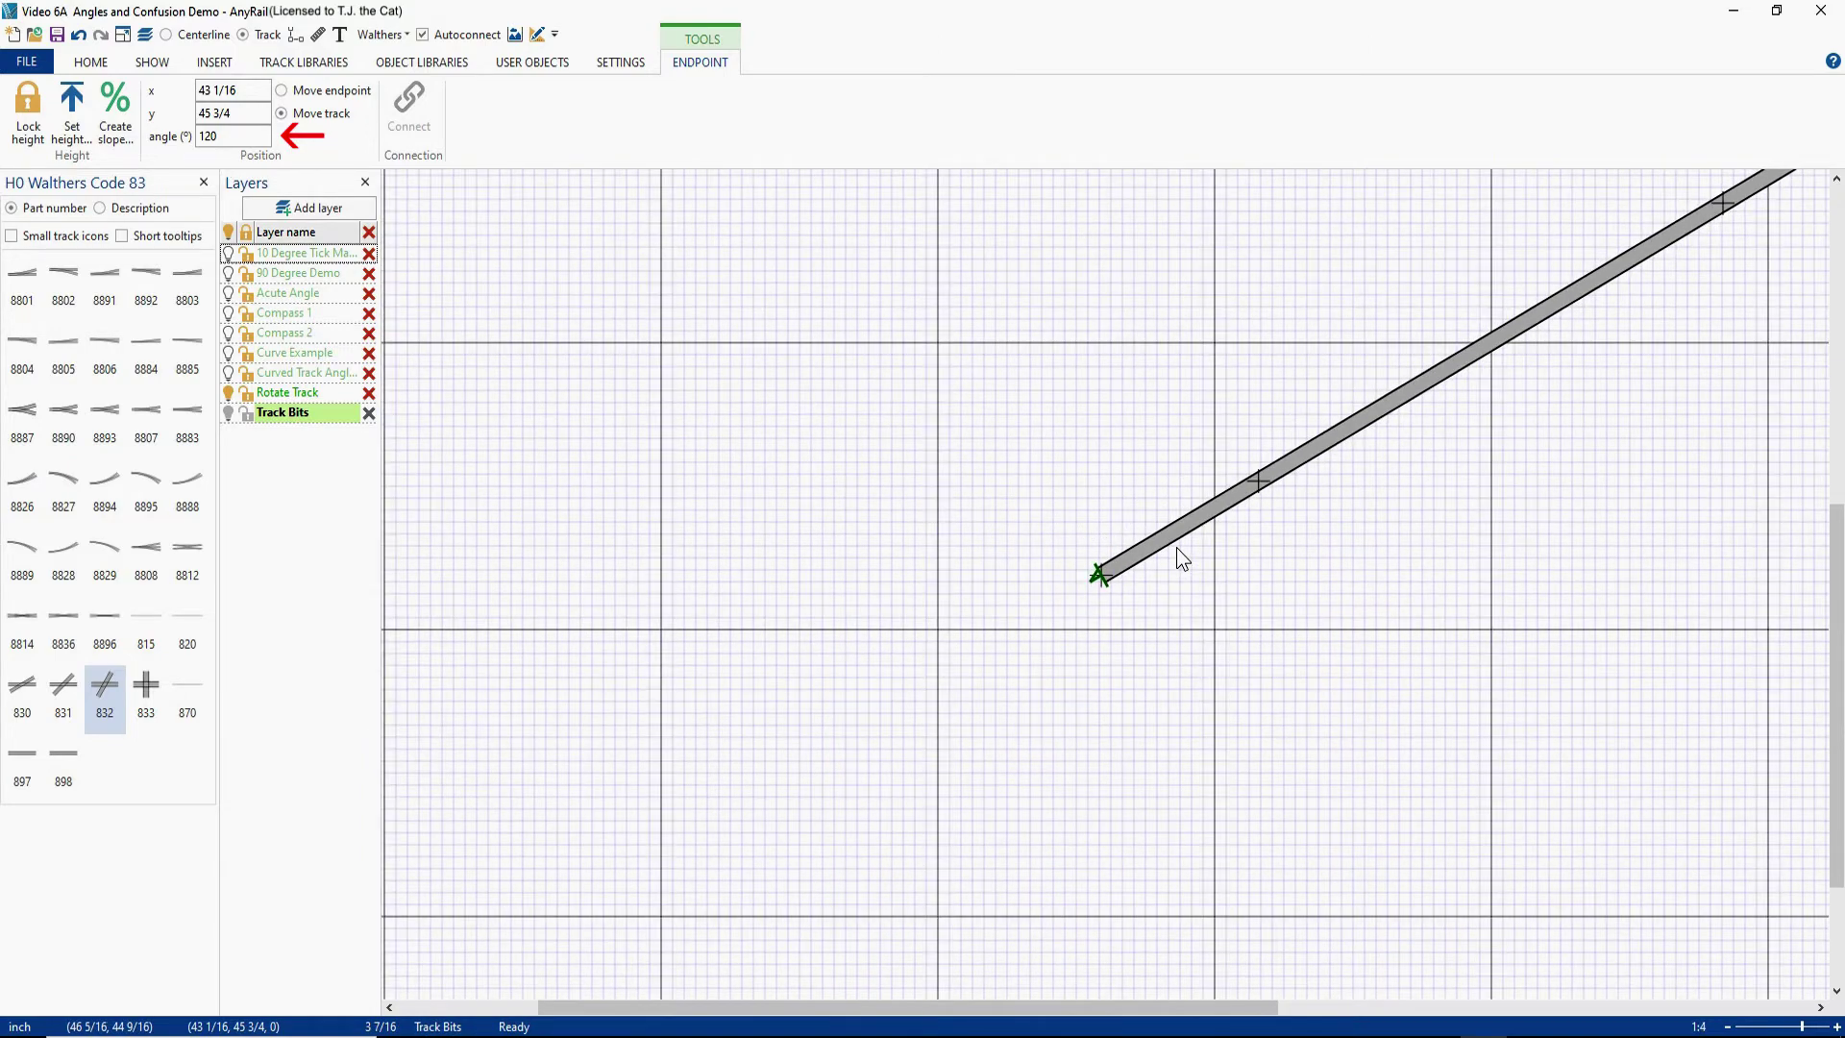
scroll(1178, 550, "down", 3)
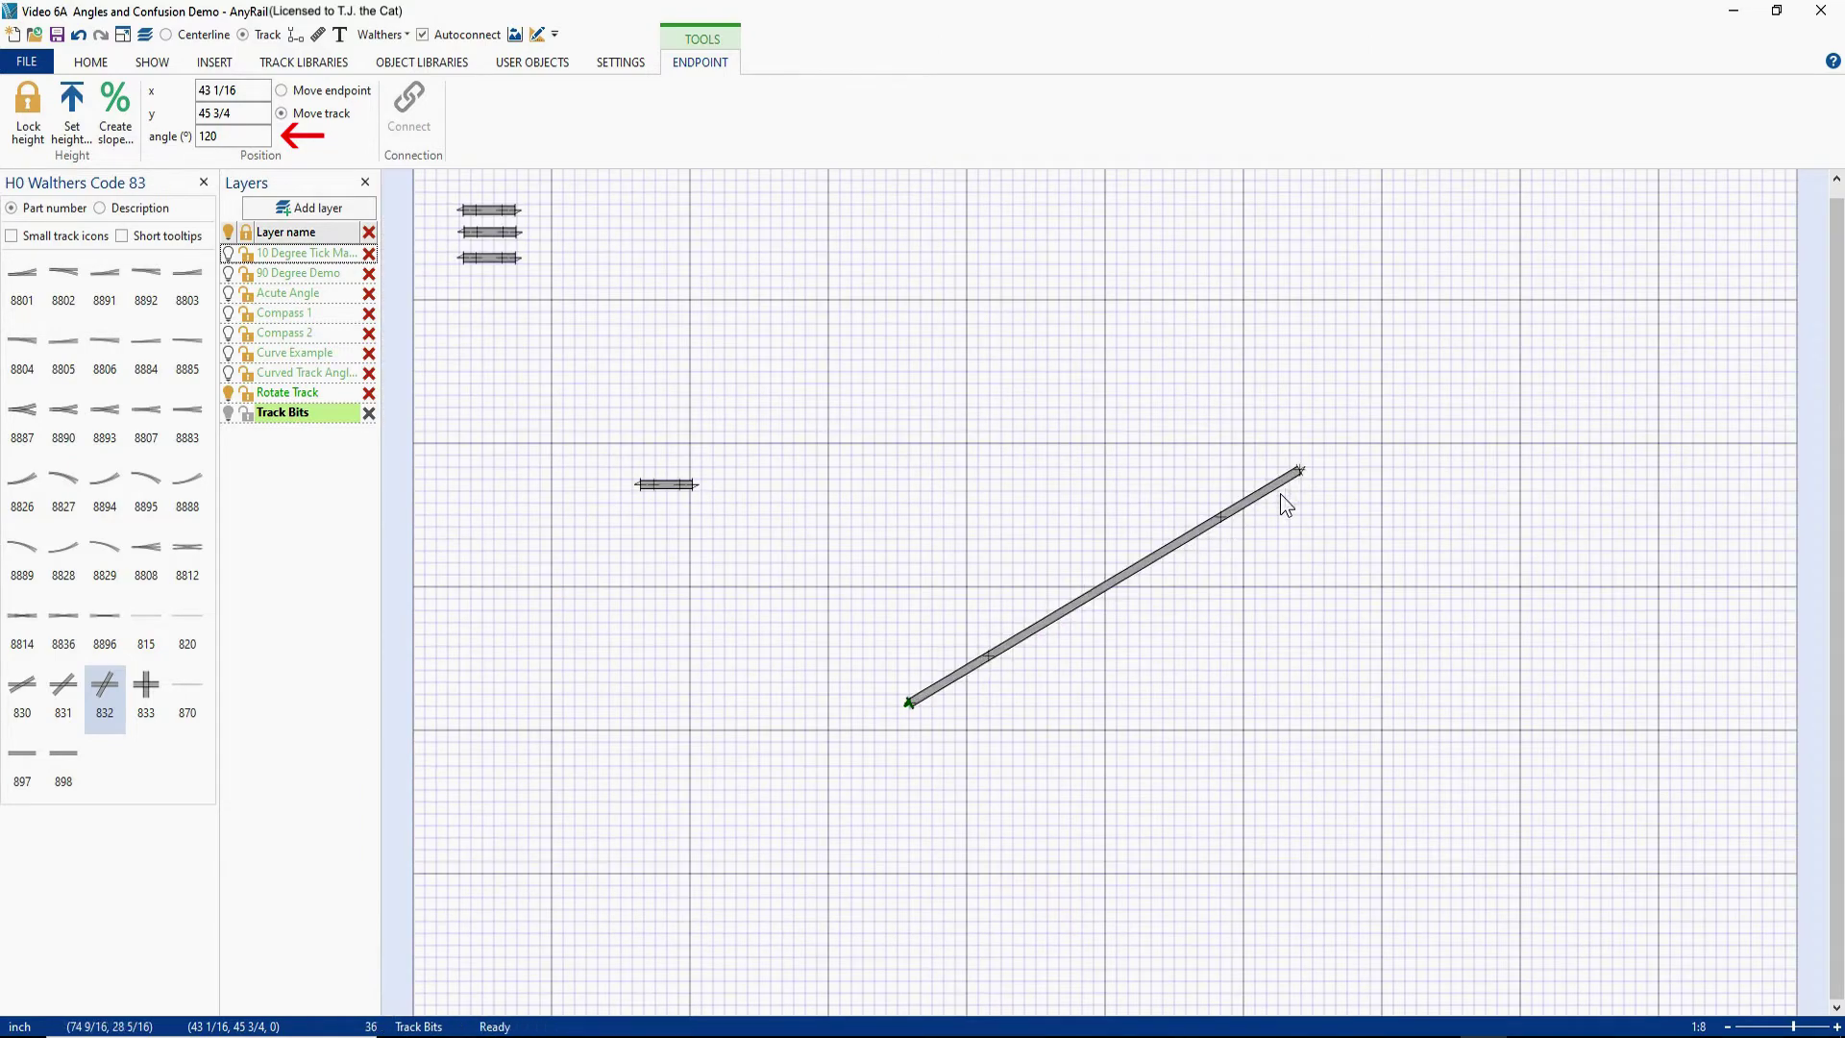
scroll(1310, 486, "up", 3)
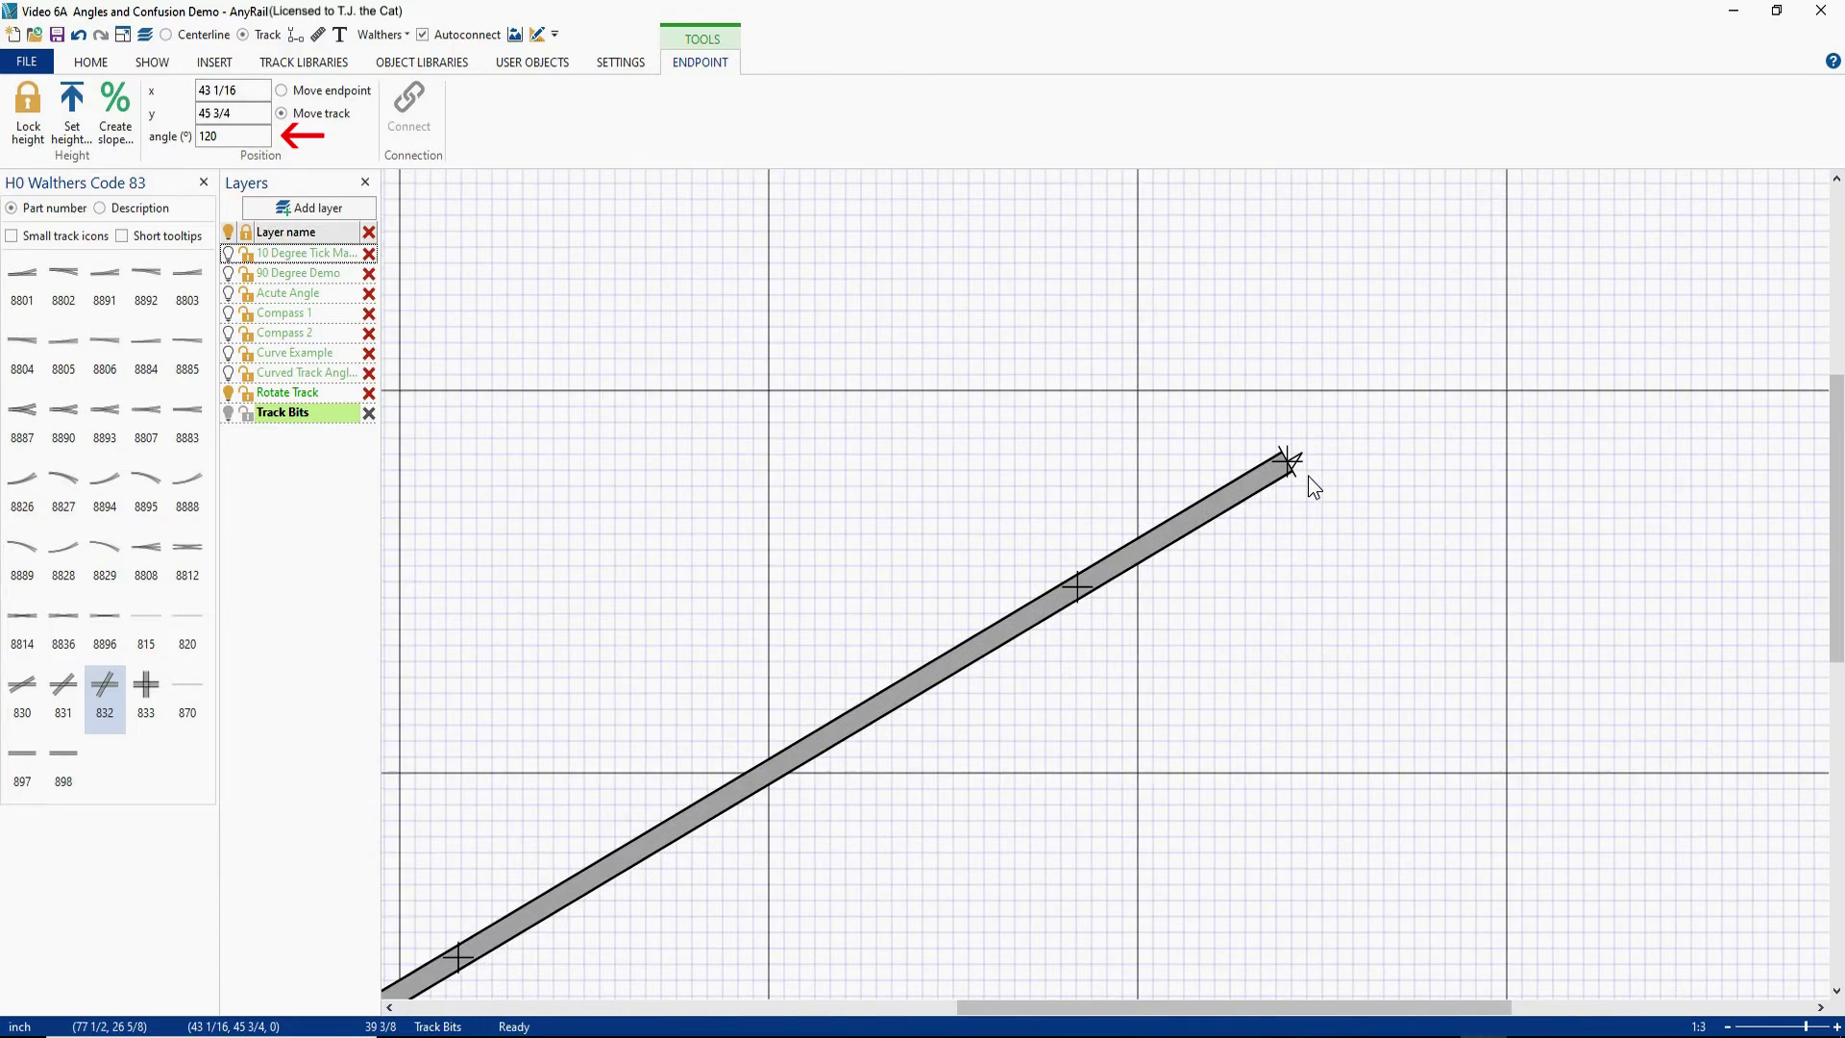
scroll(1308, 478, "up", 3)
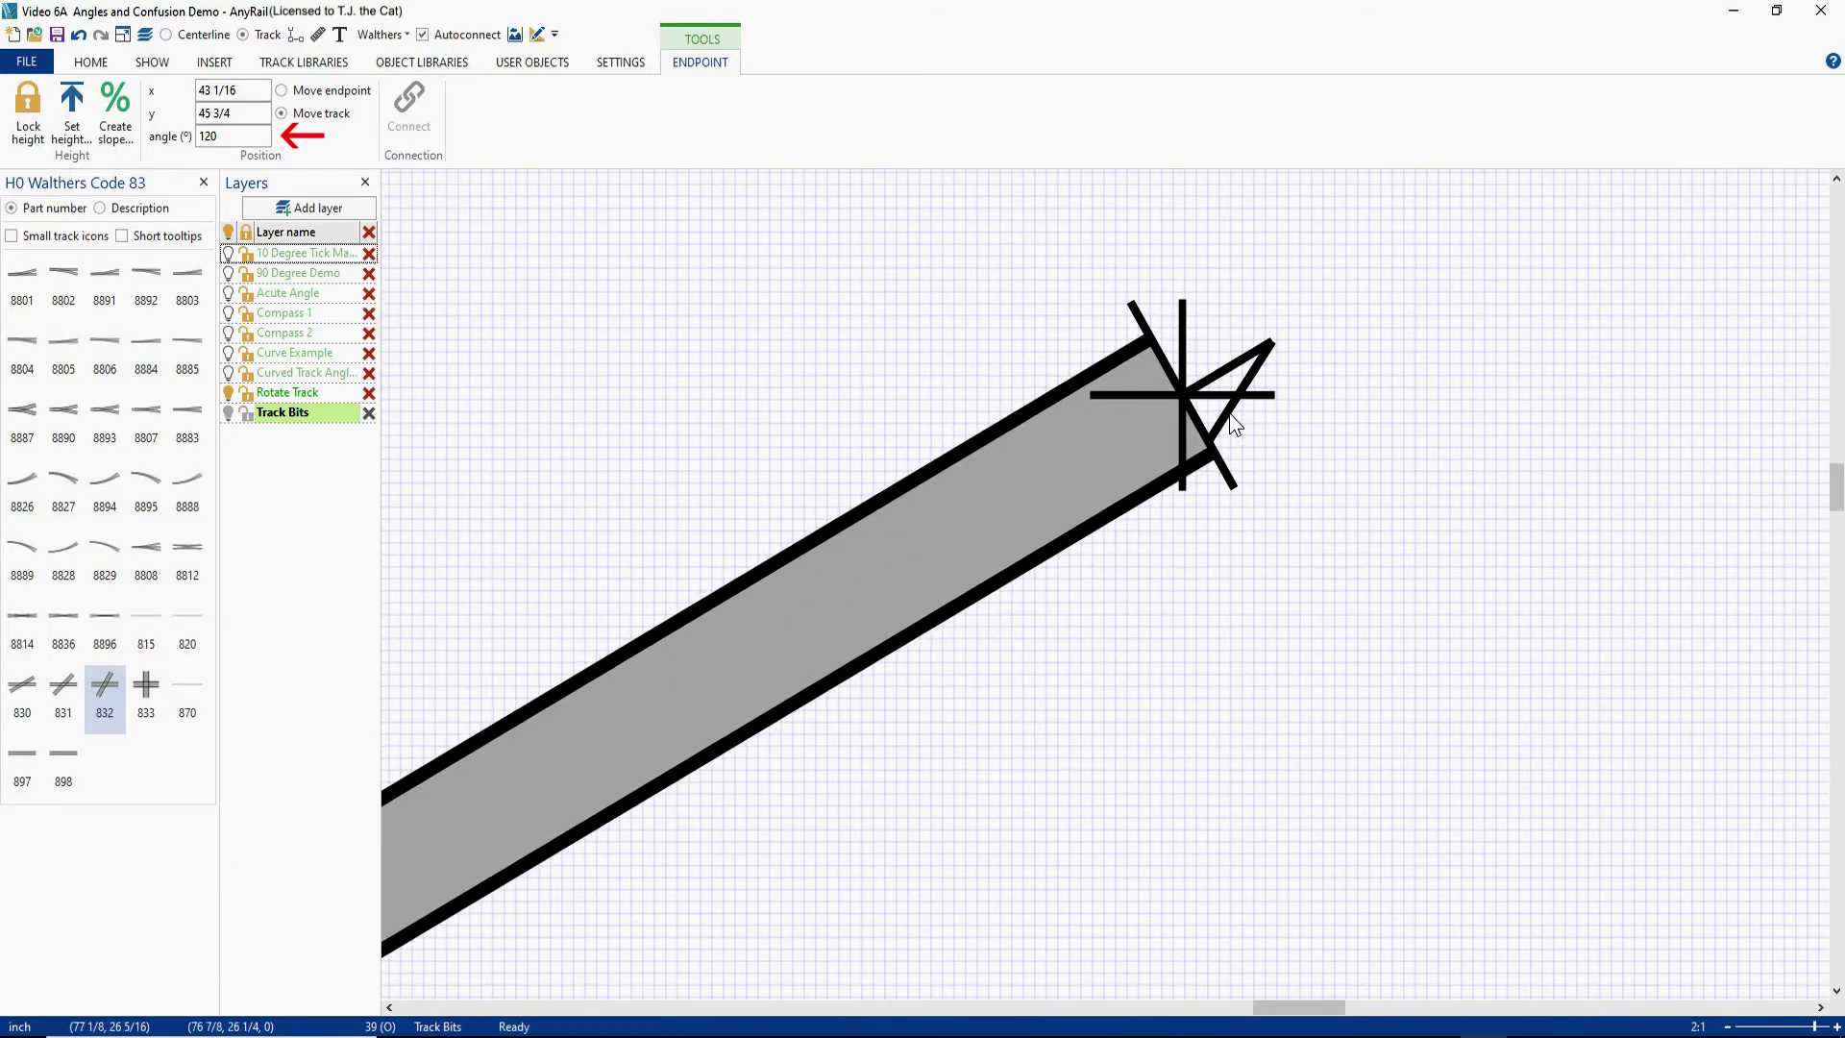
left_click(1230, 415)
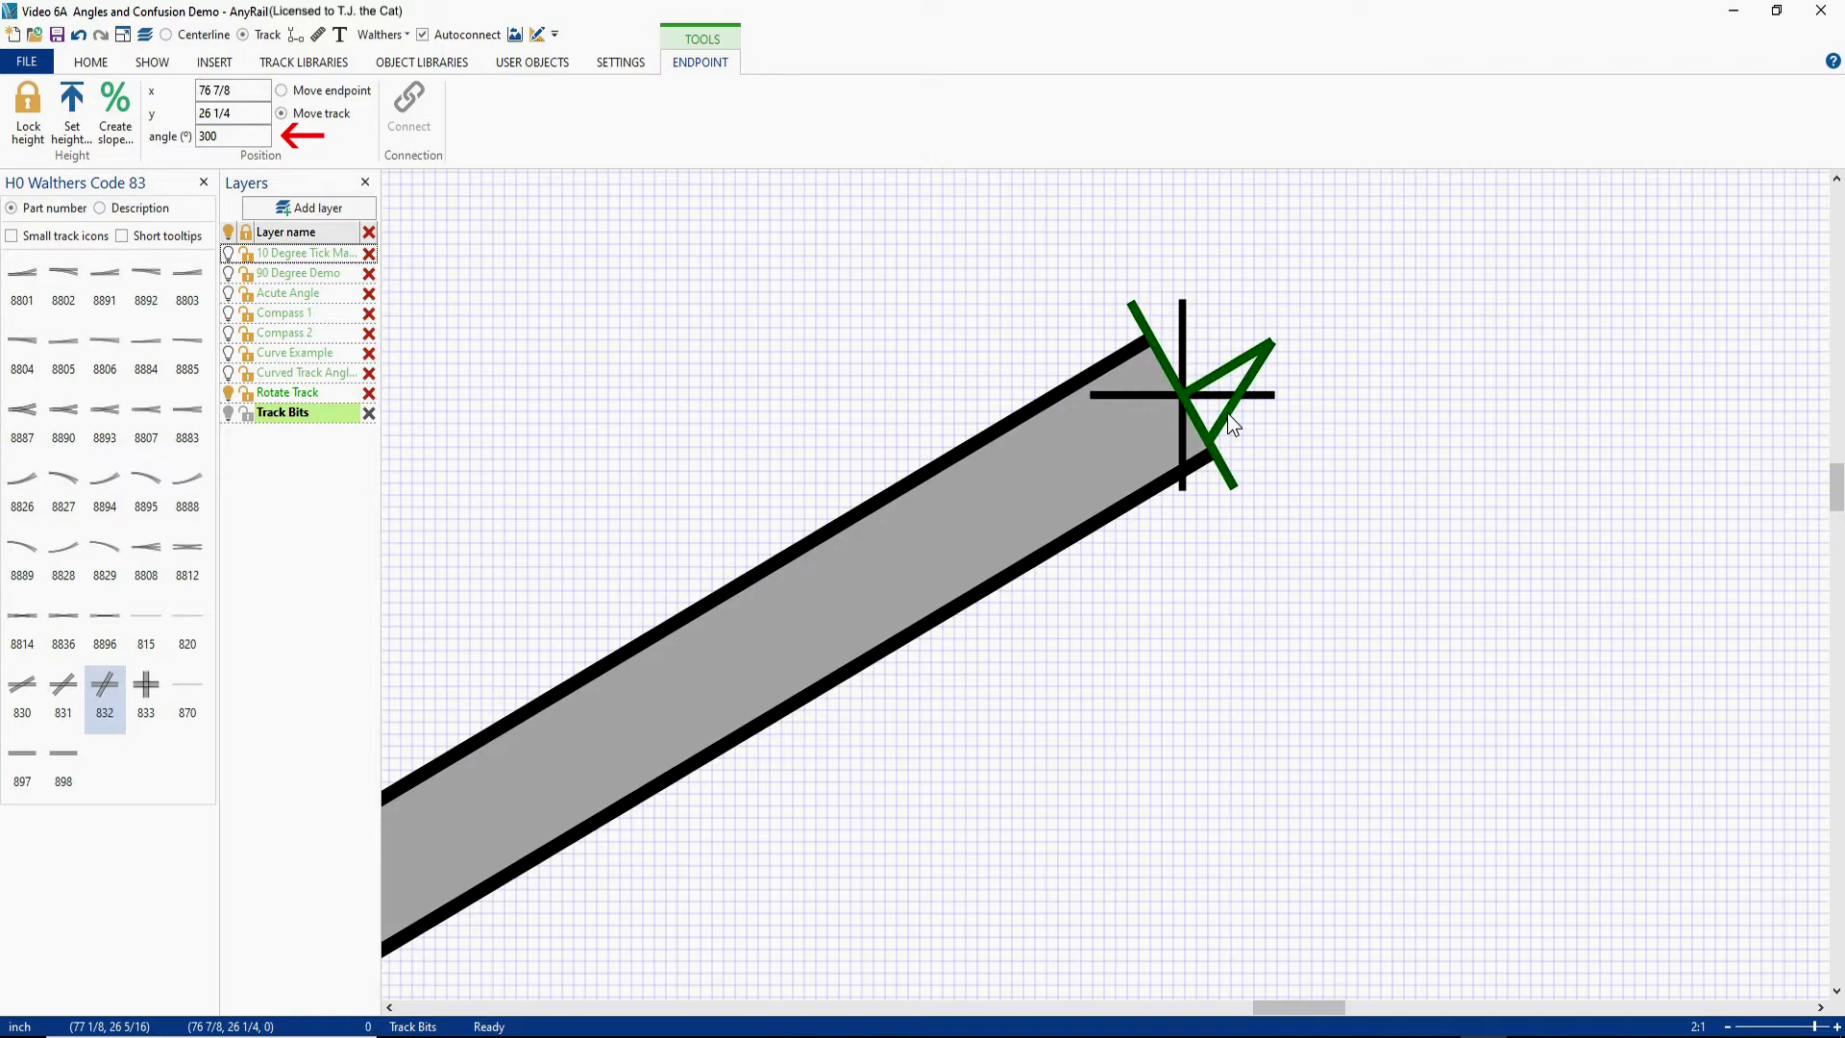
Step: Make the 10 Degree Tick Marks layer visible, and close the layer list and the track library to enlarge the drawing area
scroll(1248, 455, "down", 6)
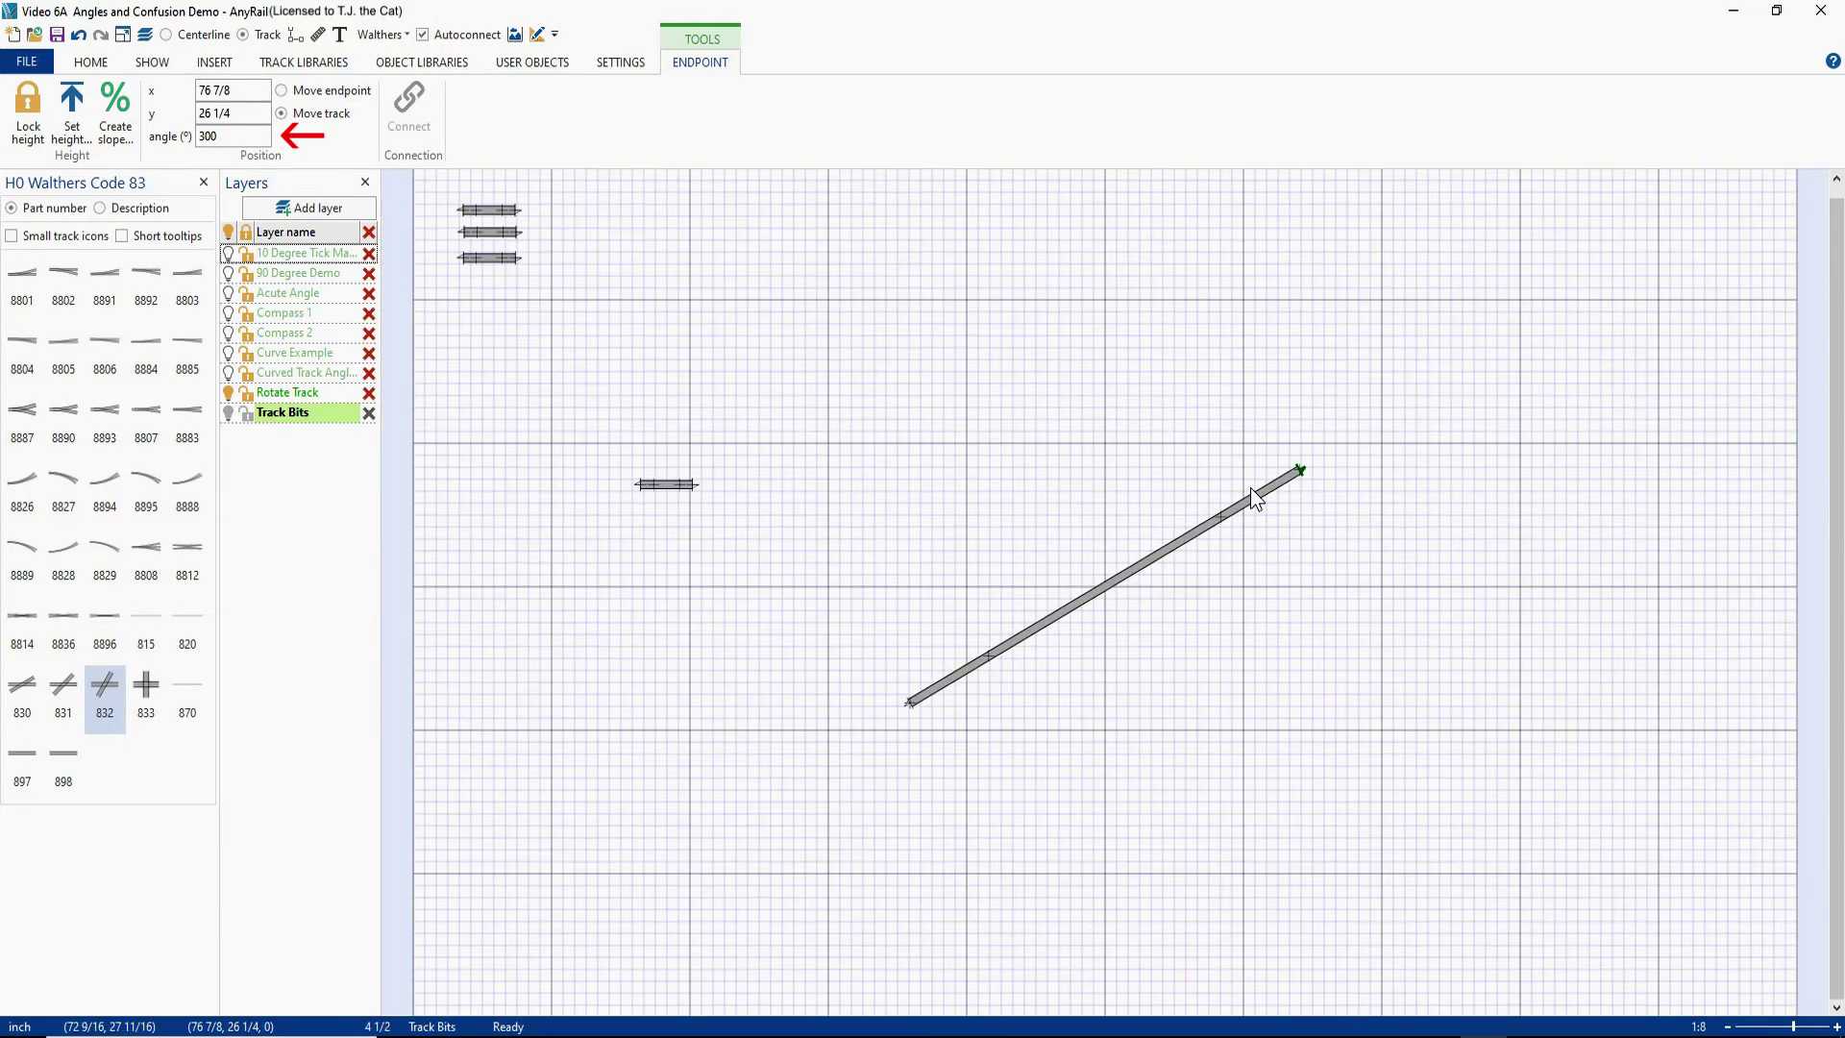
scroll(1250, 488, "up", 1)
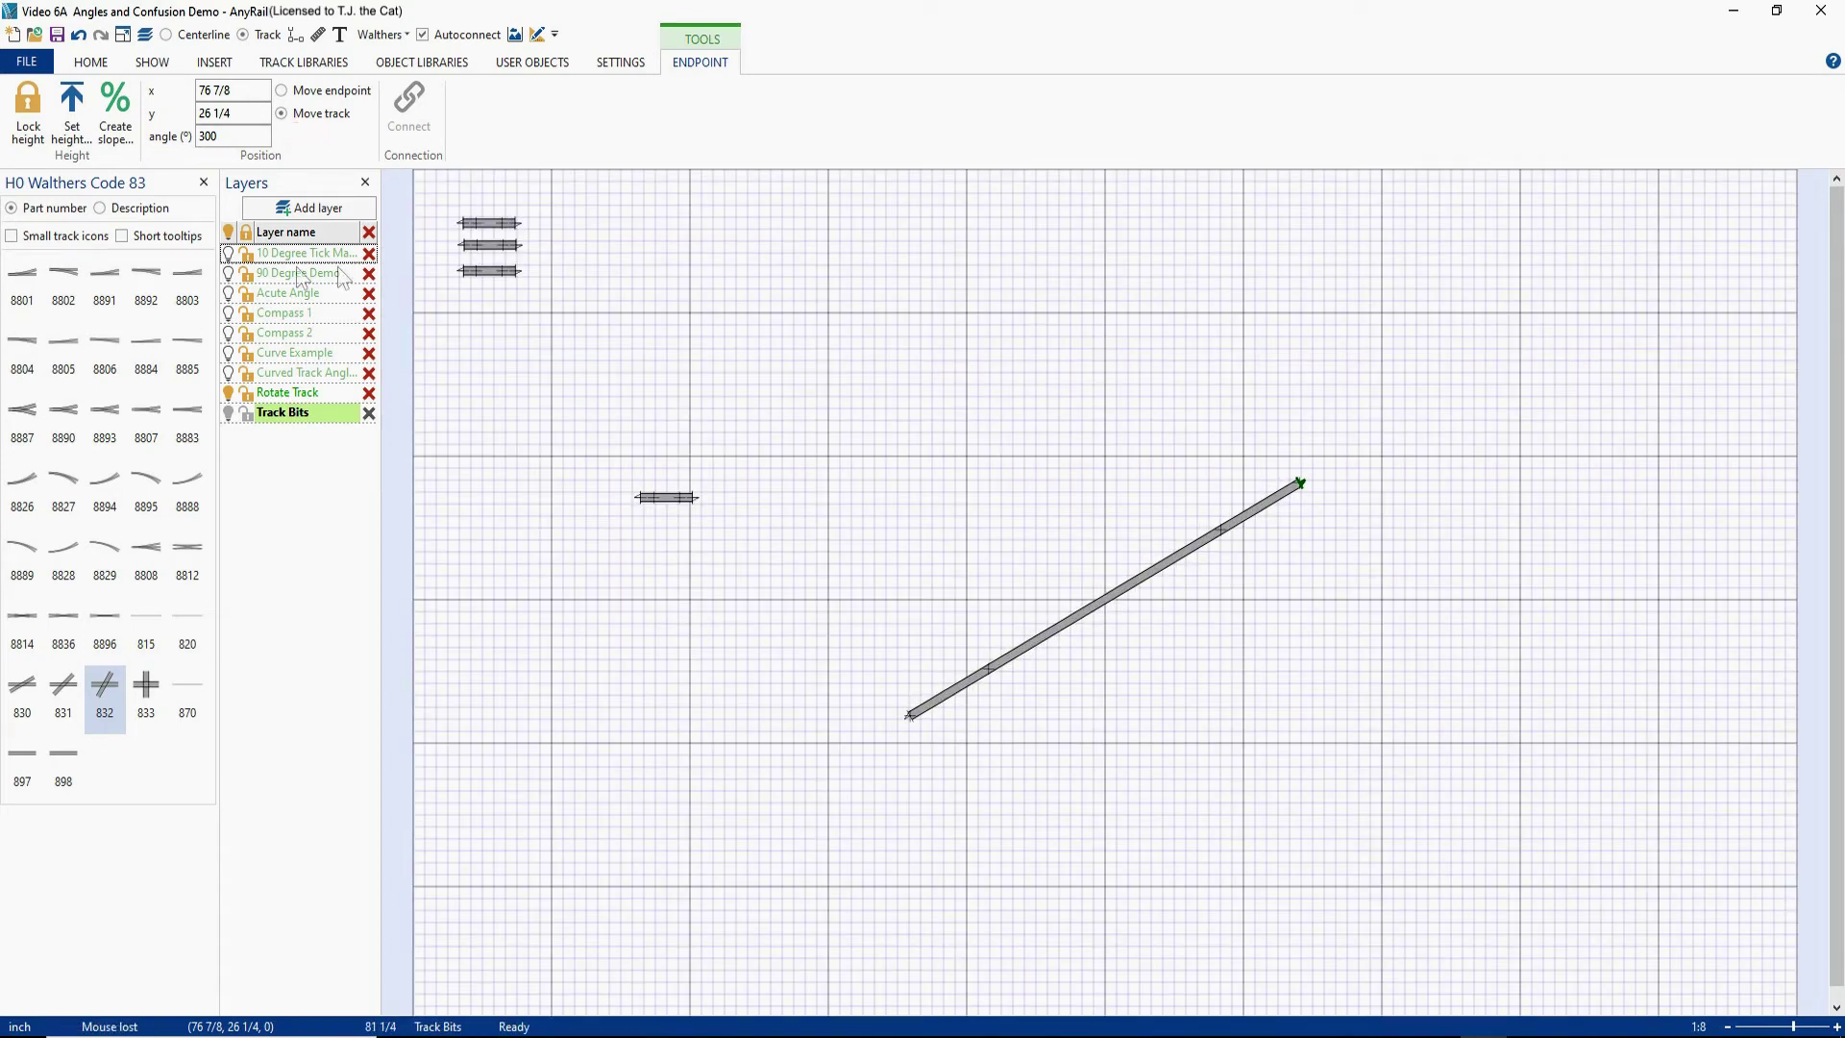
left_click(229, 254)
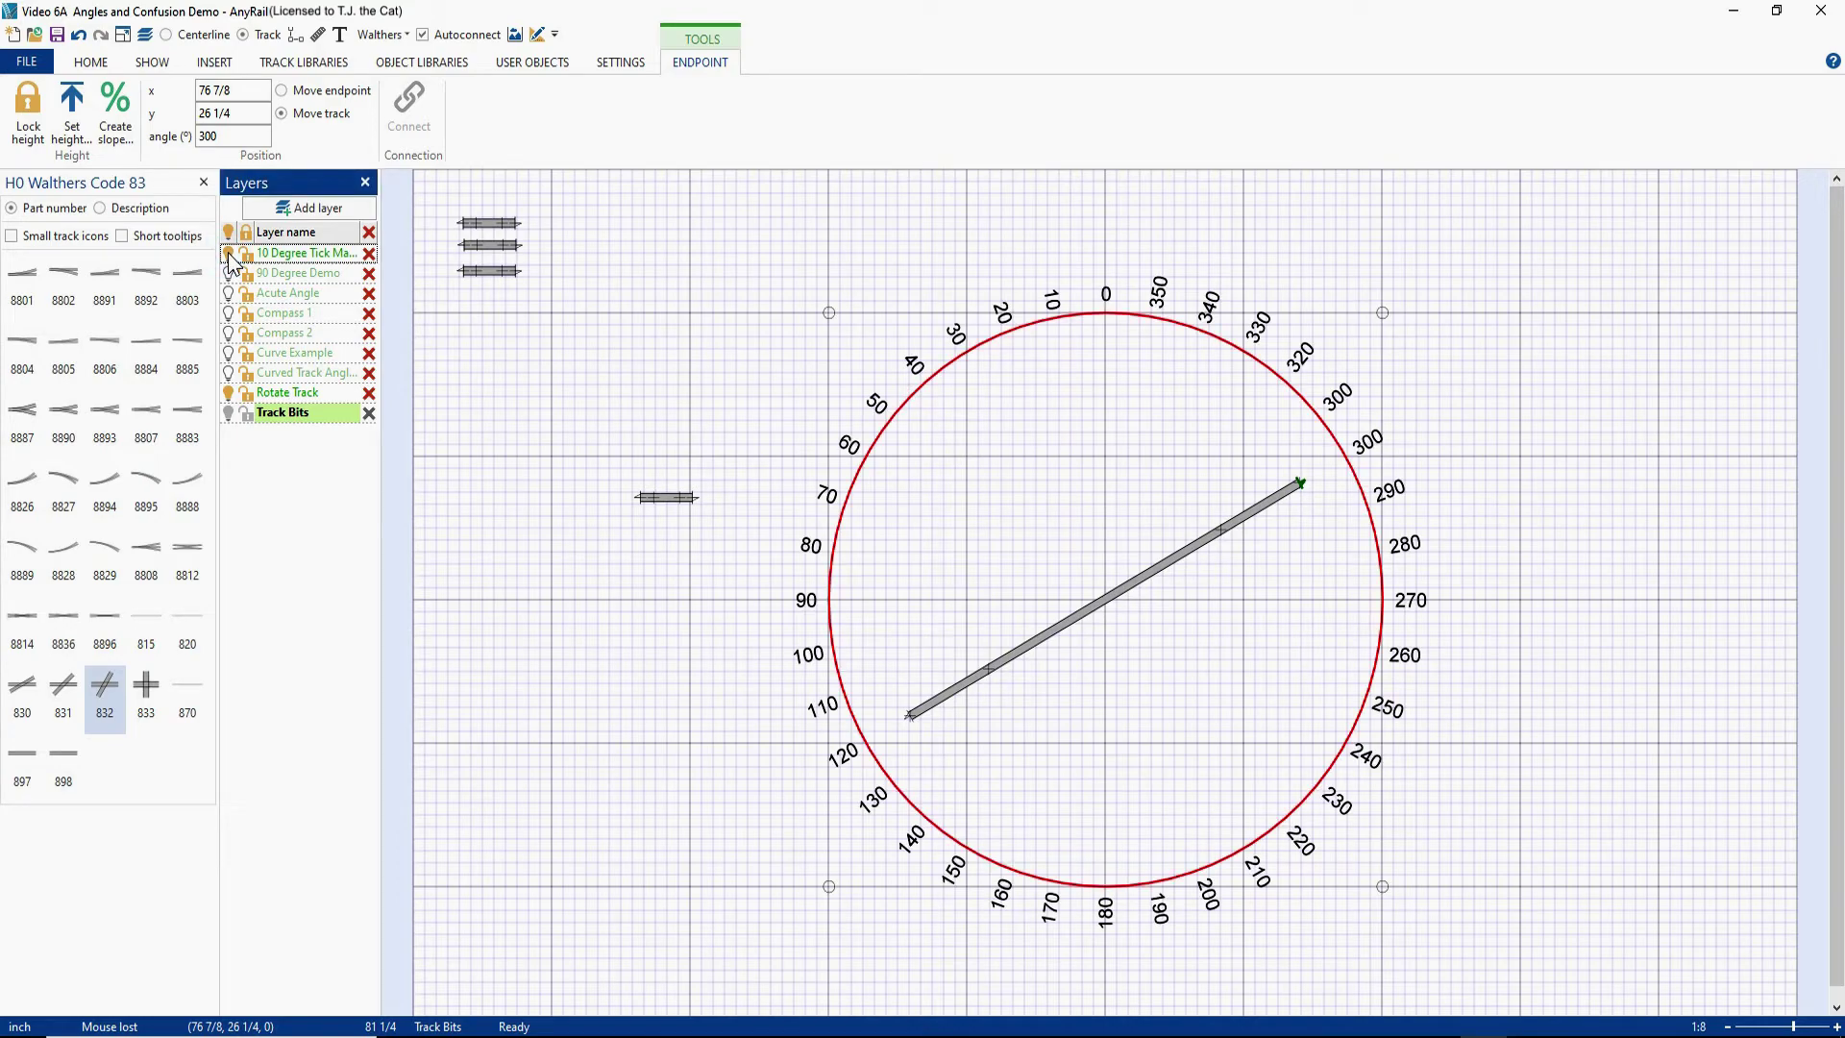
left_click(363, 182)
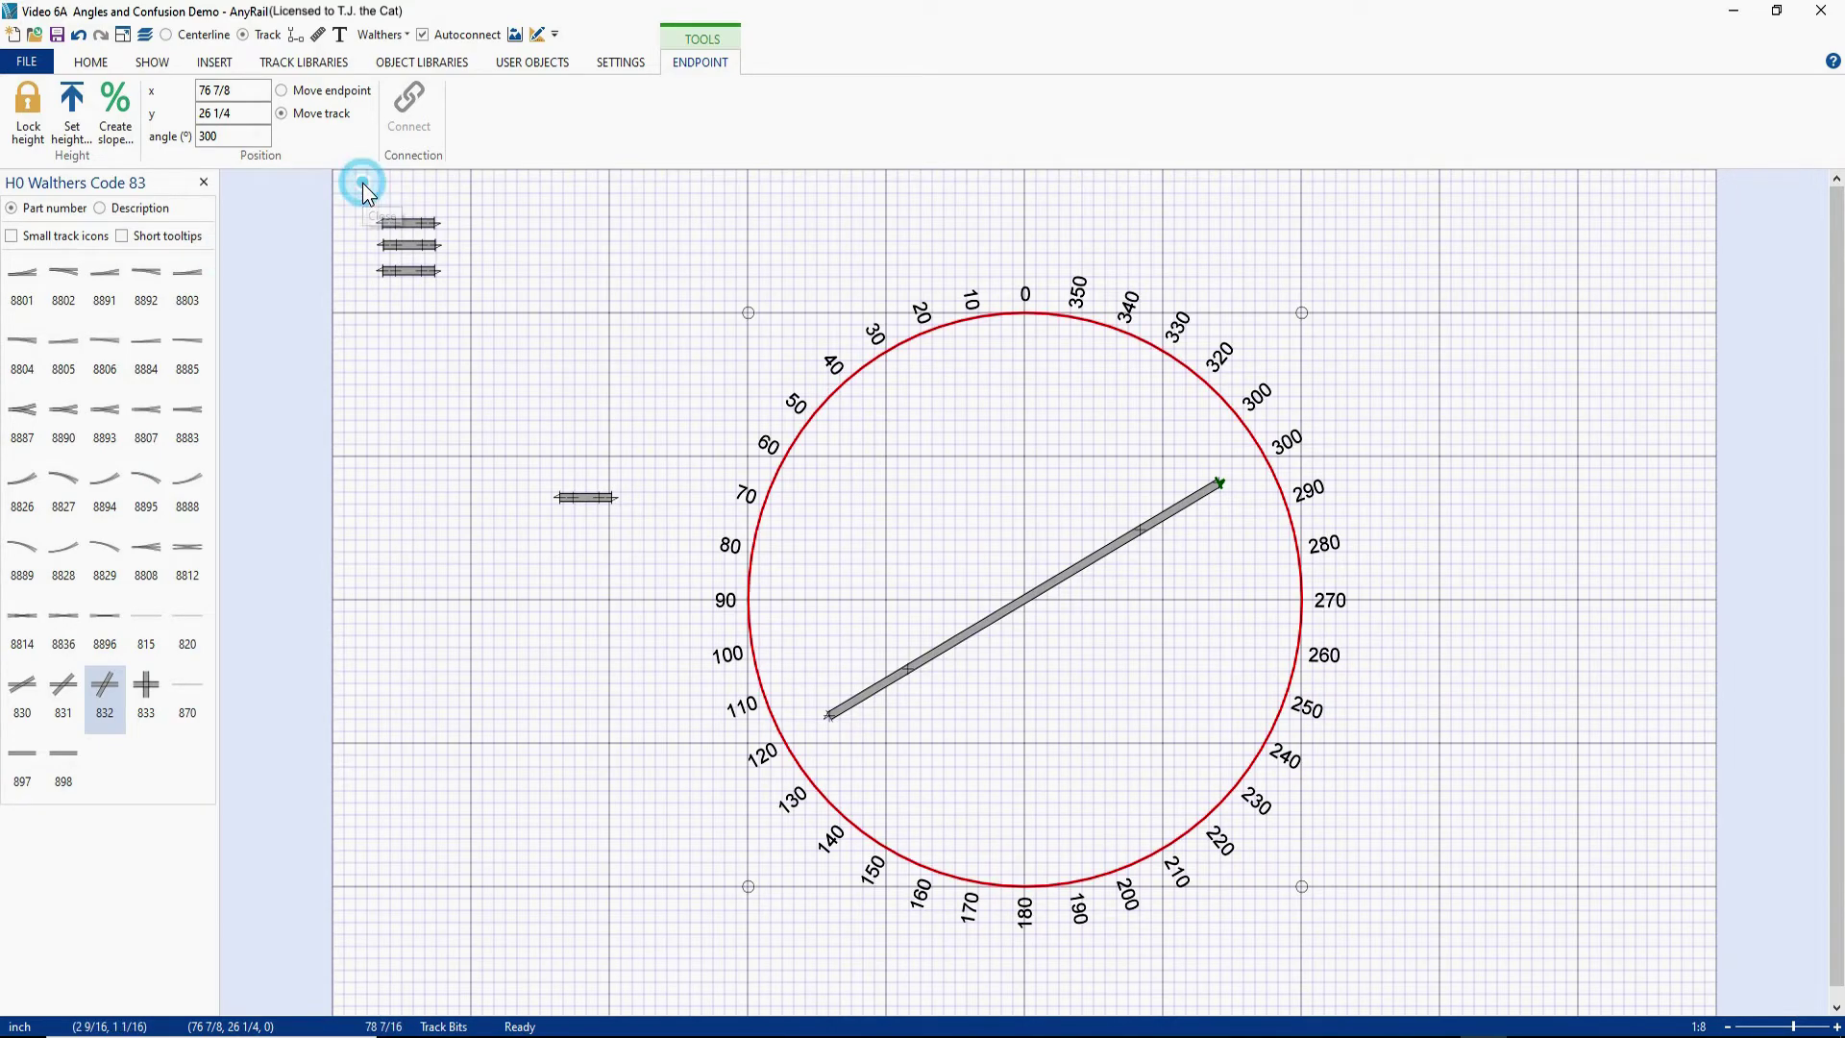
left_click(203, 183)
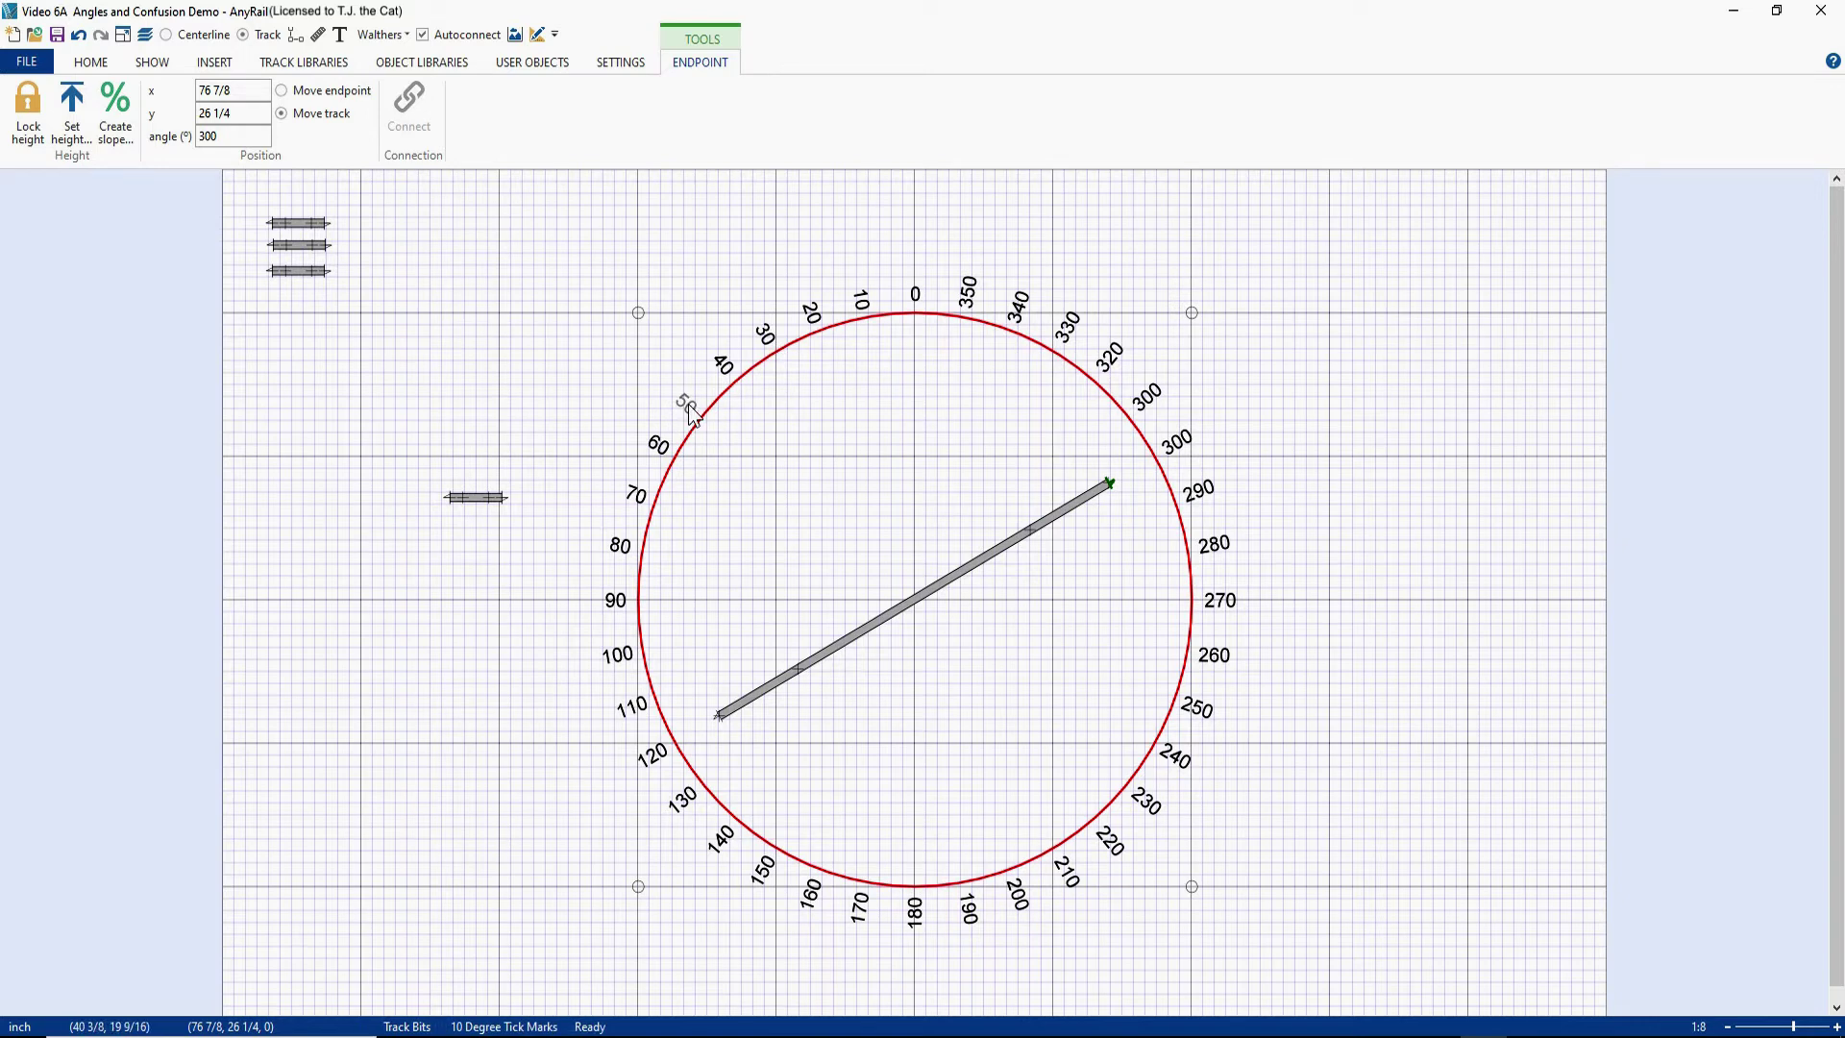
Step: Rotate the slanted flex track 30 degrees clockwise and deselect it
left_click(913, 607)
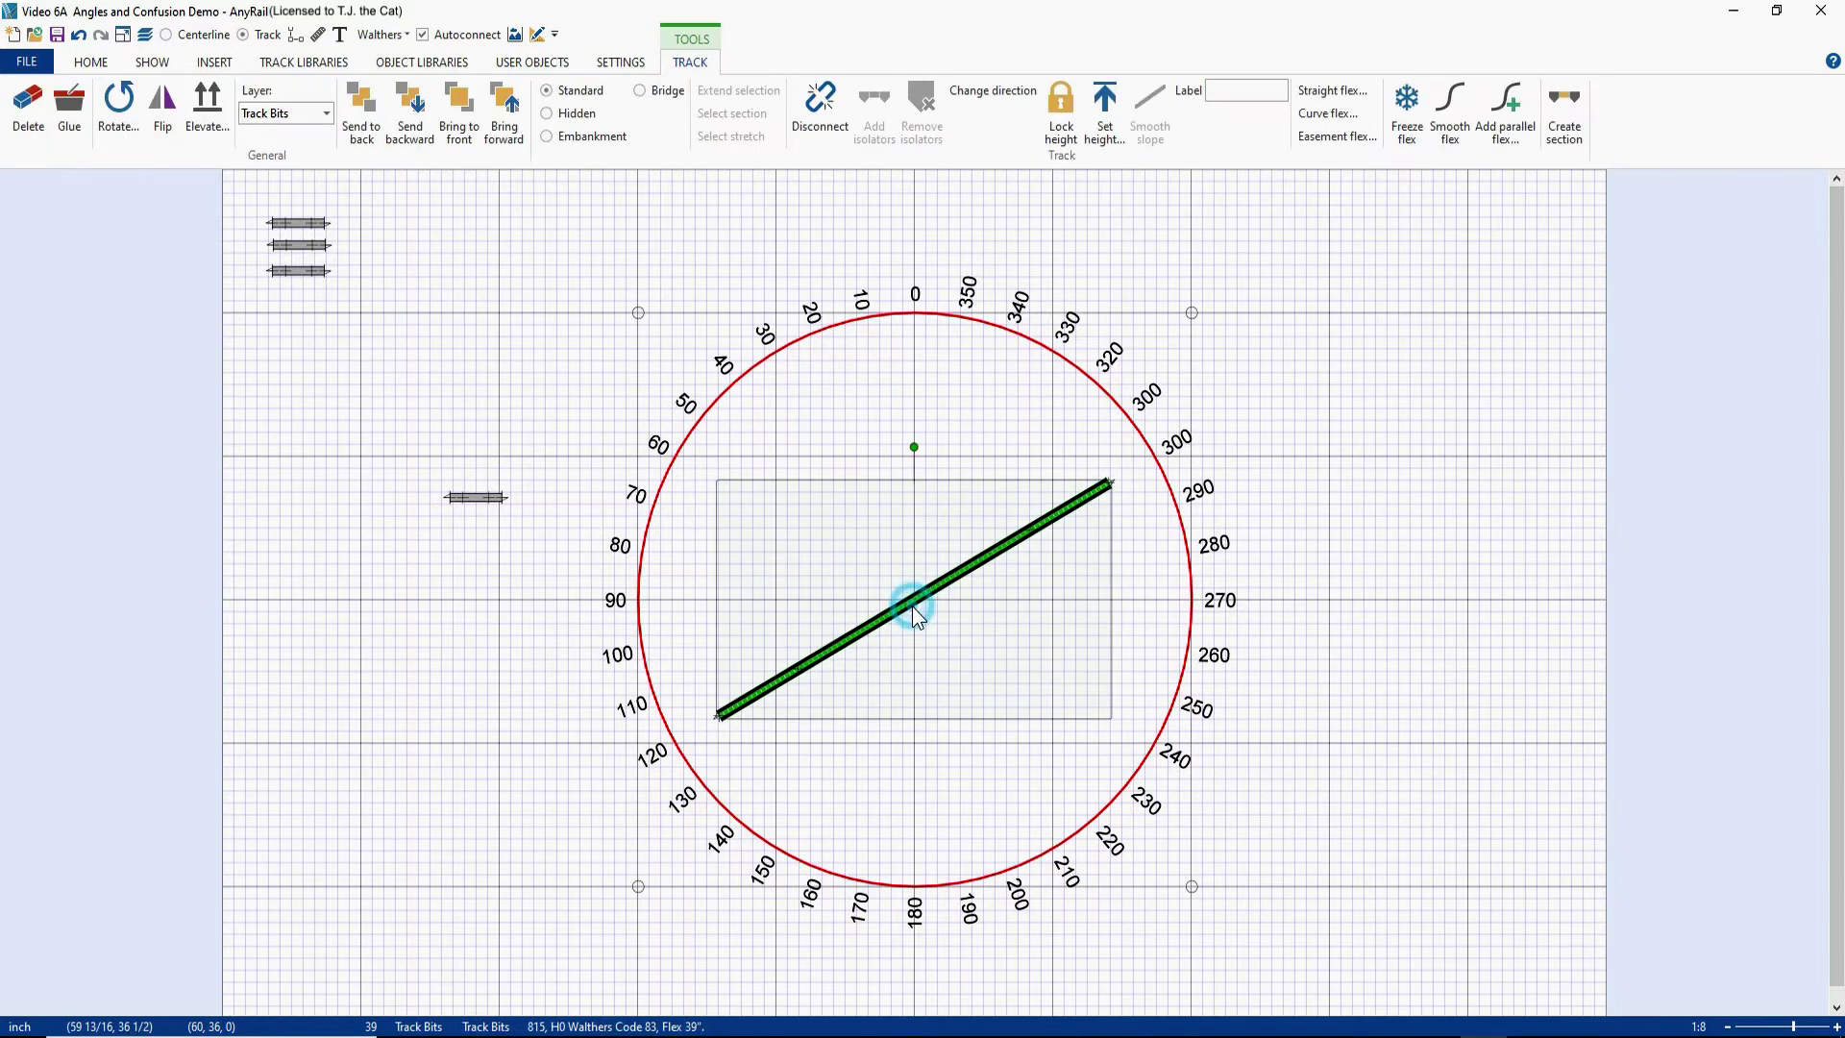
right_click(916, 611)
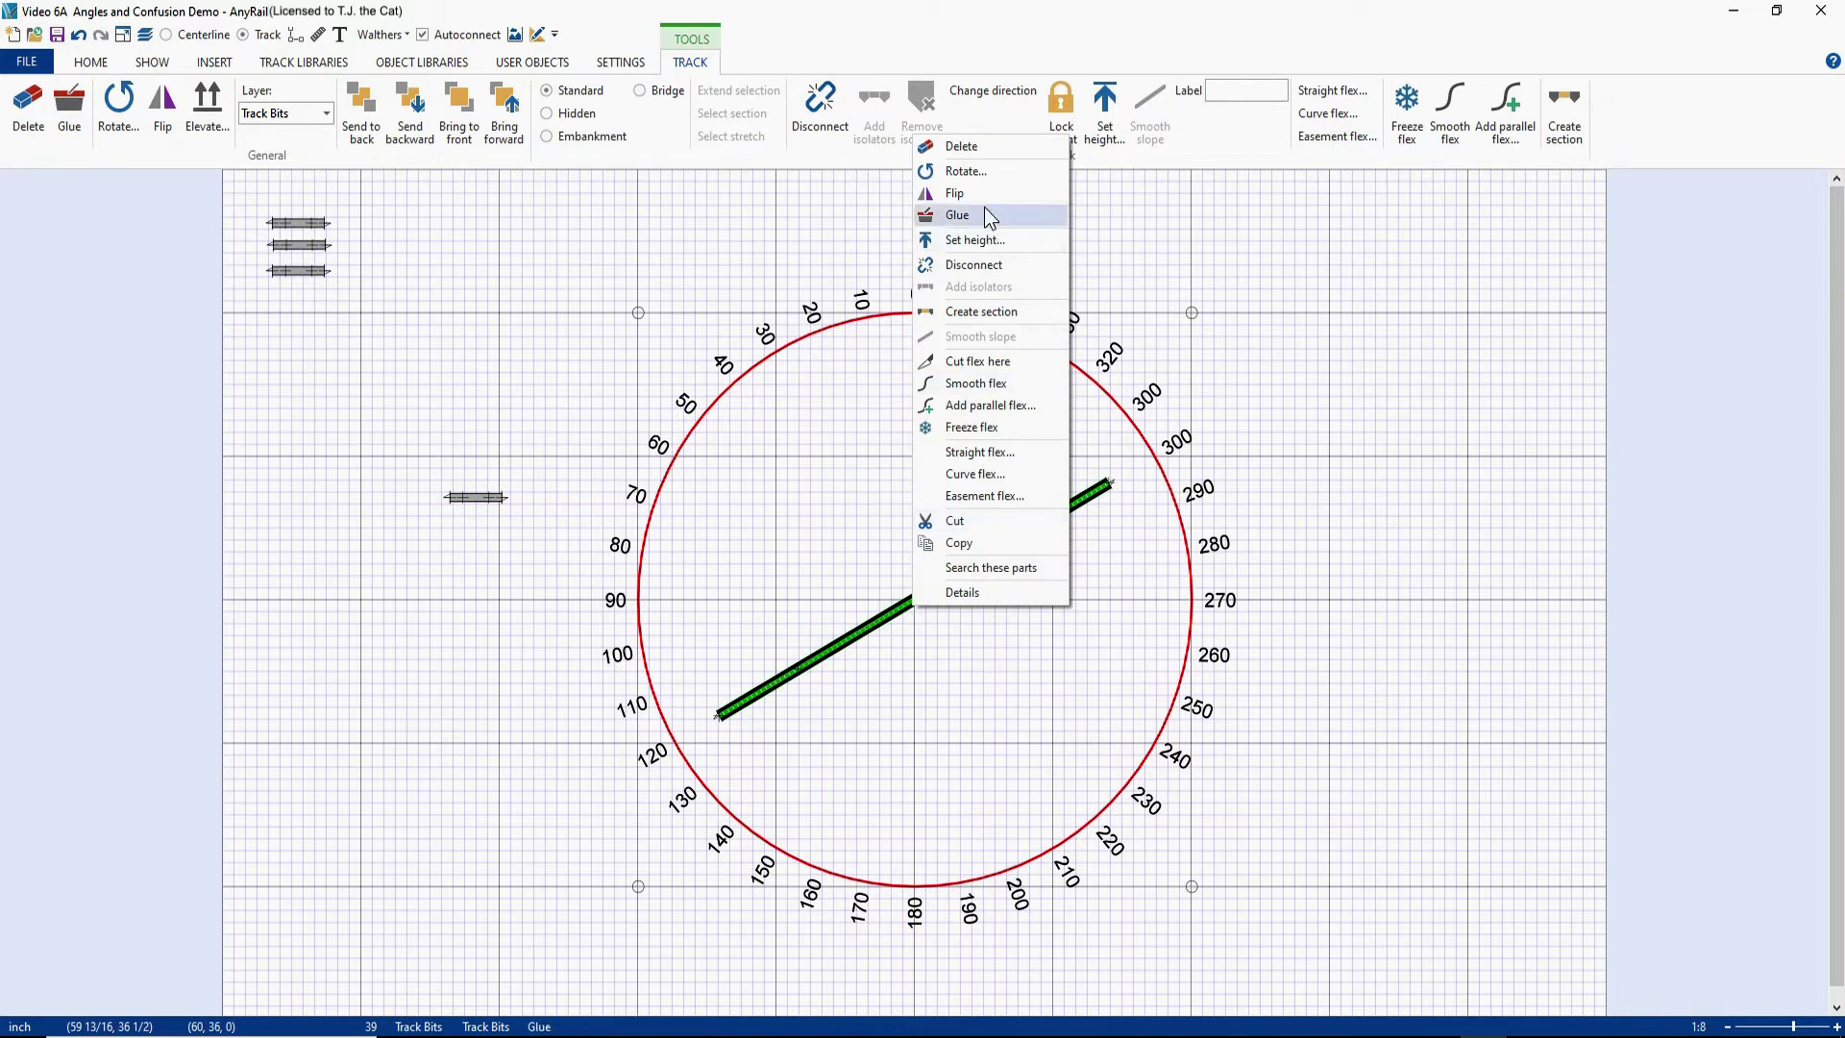
left_click(974, 179)
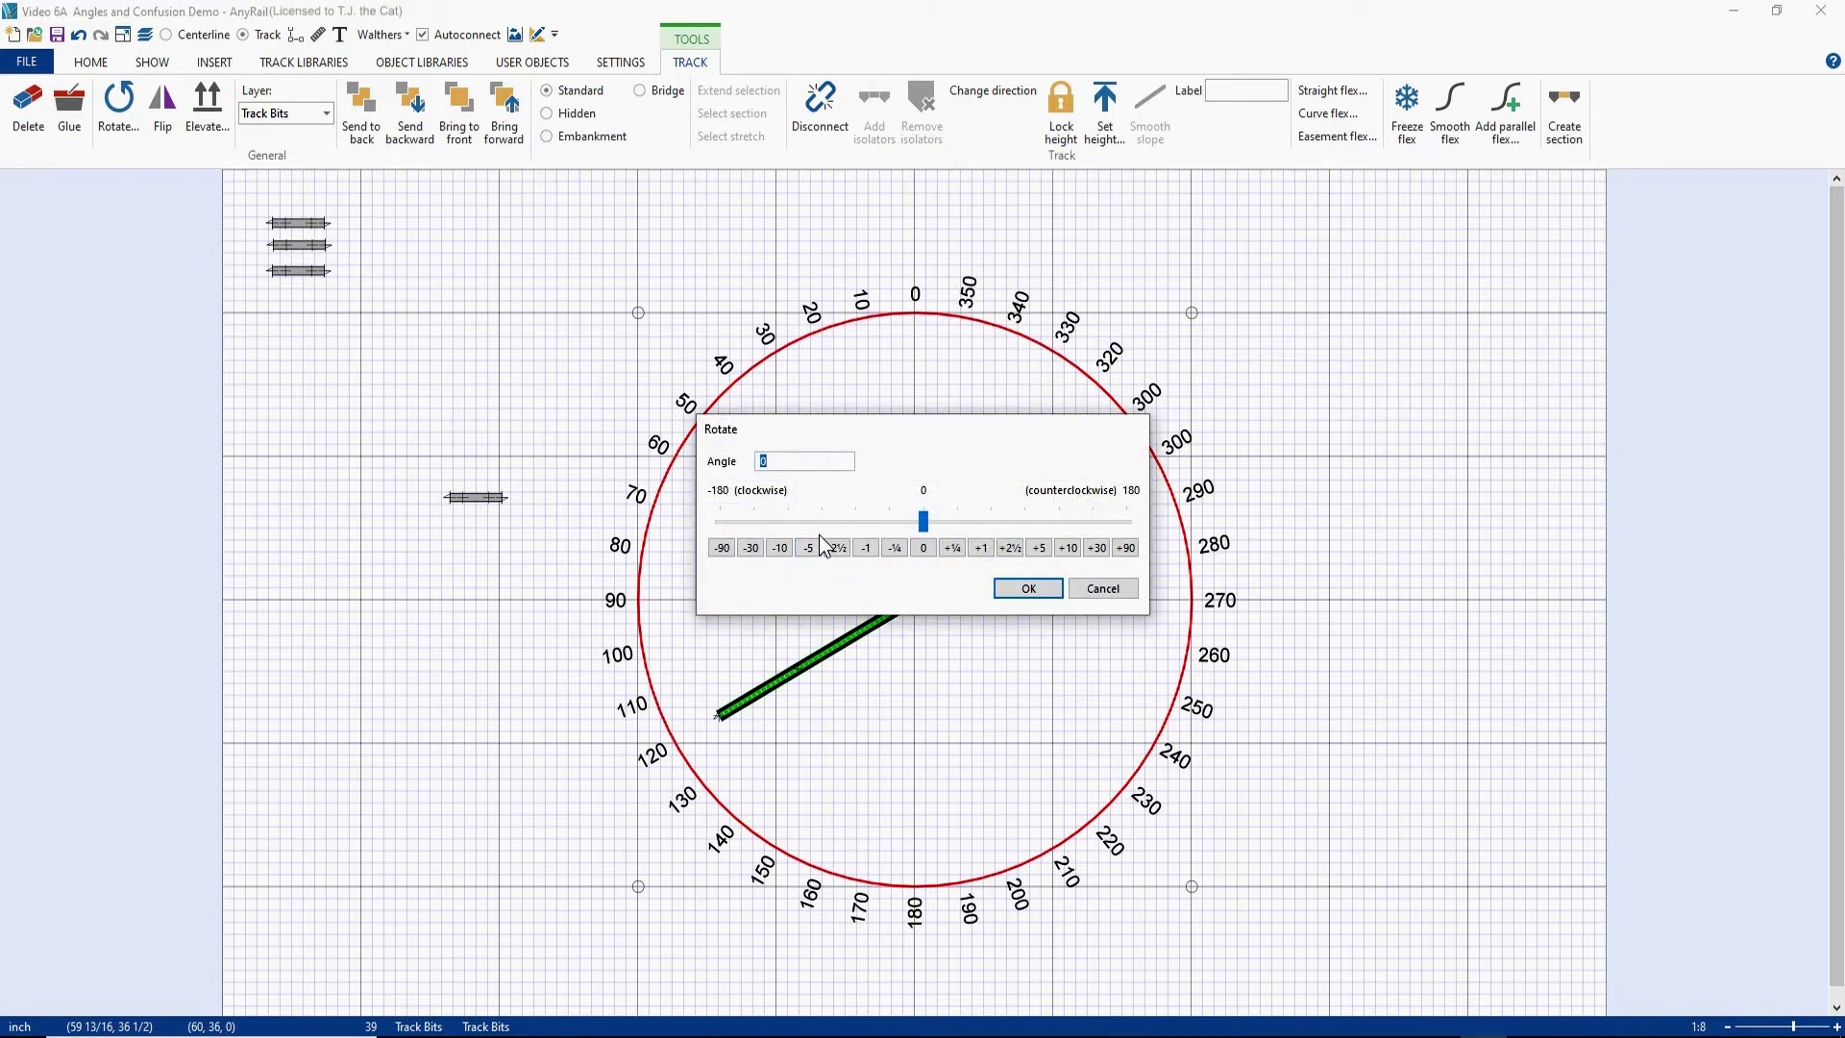
left_click(752, 547)
left_click(1005, 592)
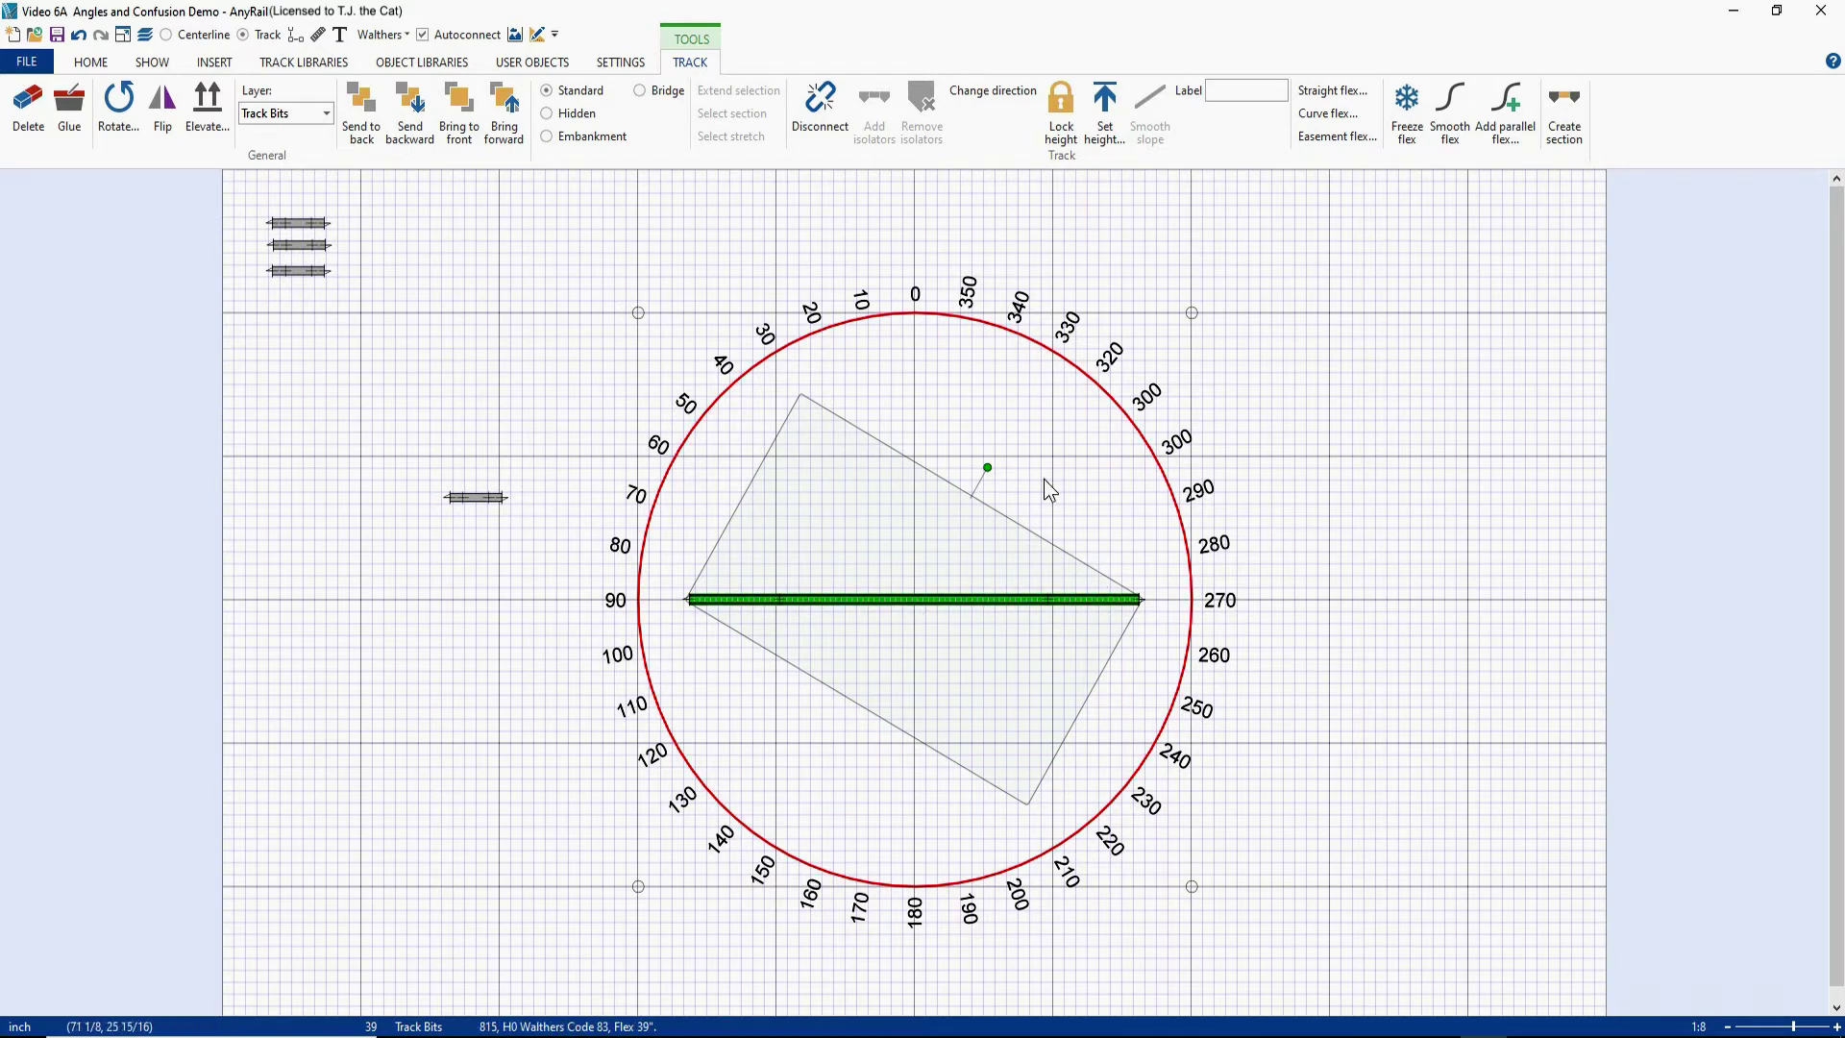
left_click(1035, 436)
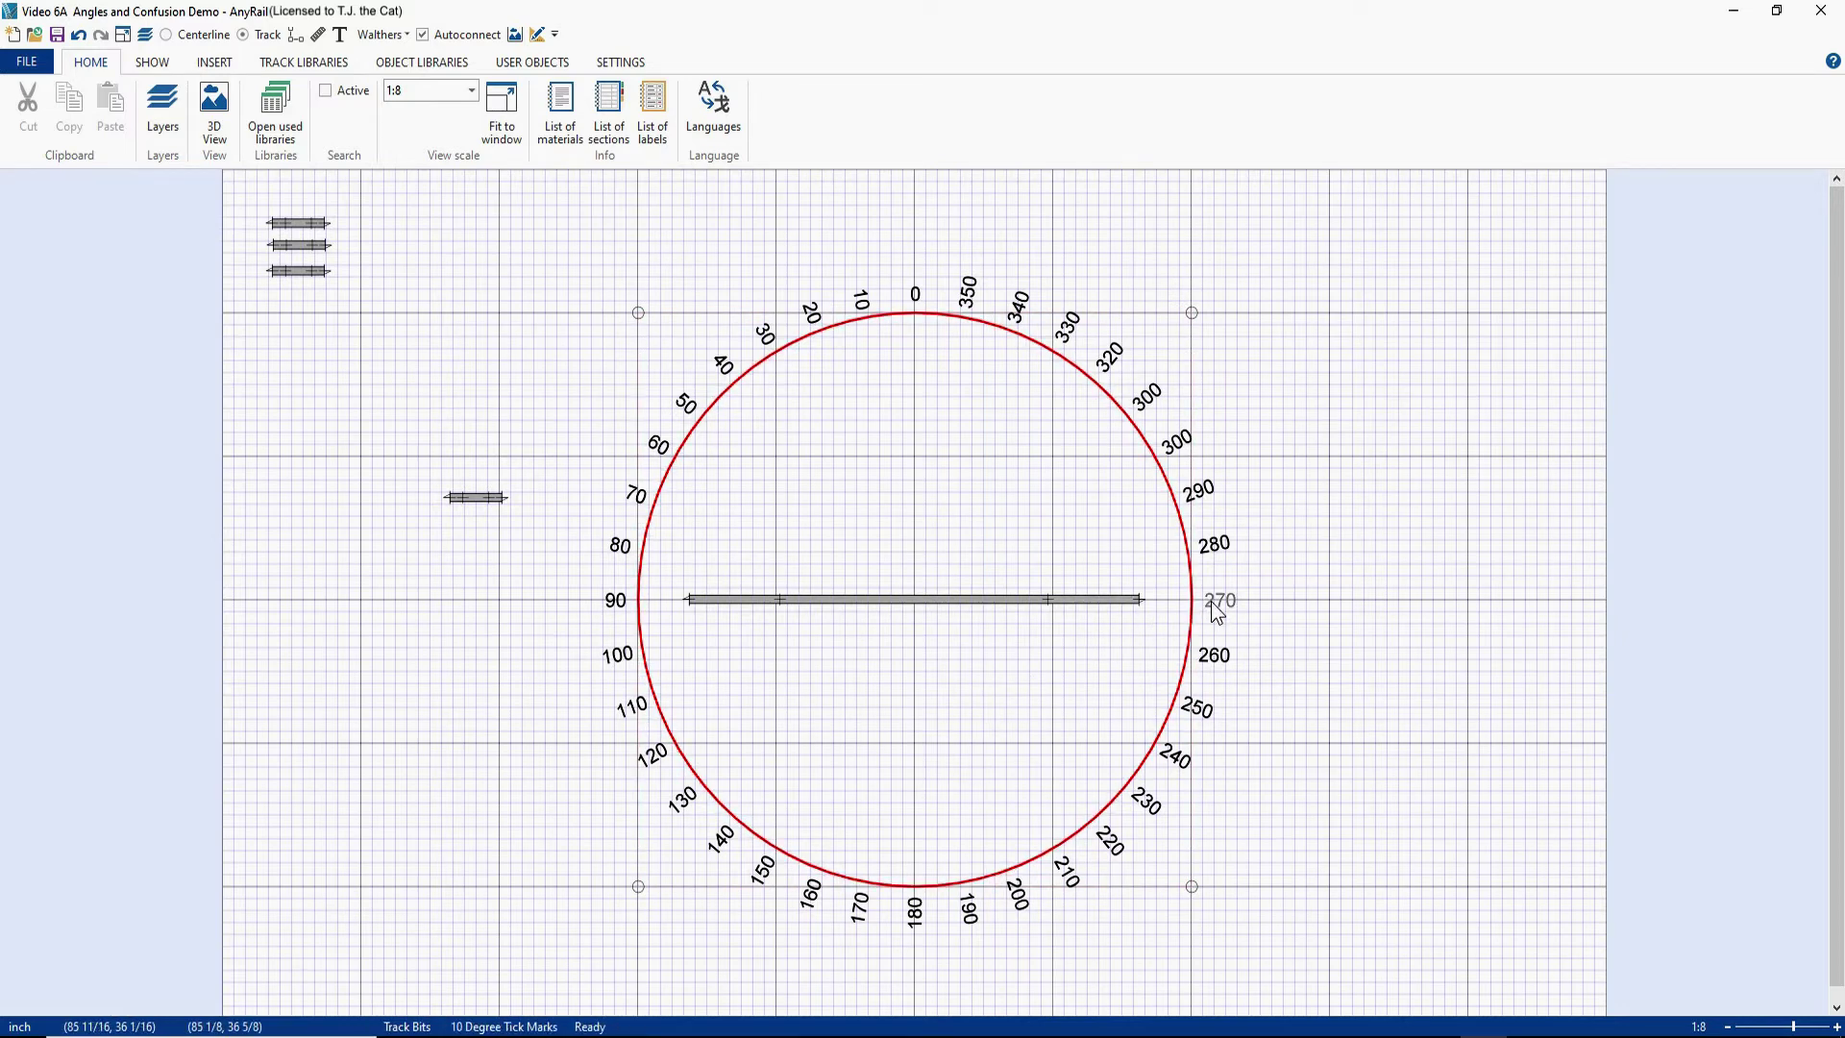
Step: Rotate the horizontal flex track inside the degree circle 30 degrees counterclockwise
left_click(913, 600)
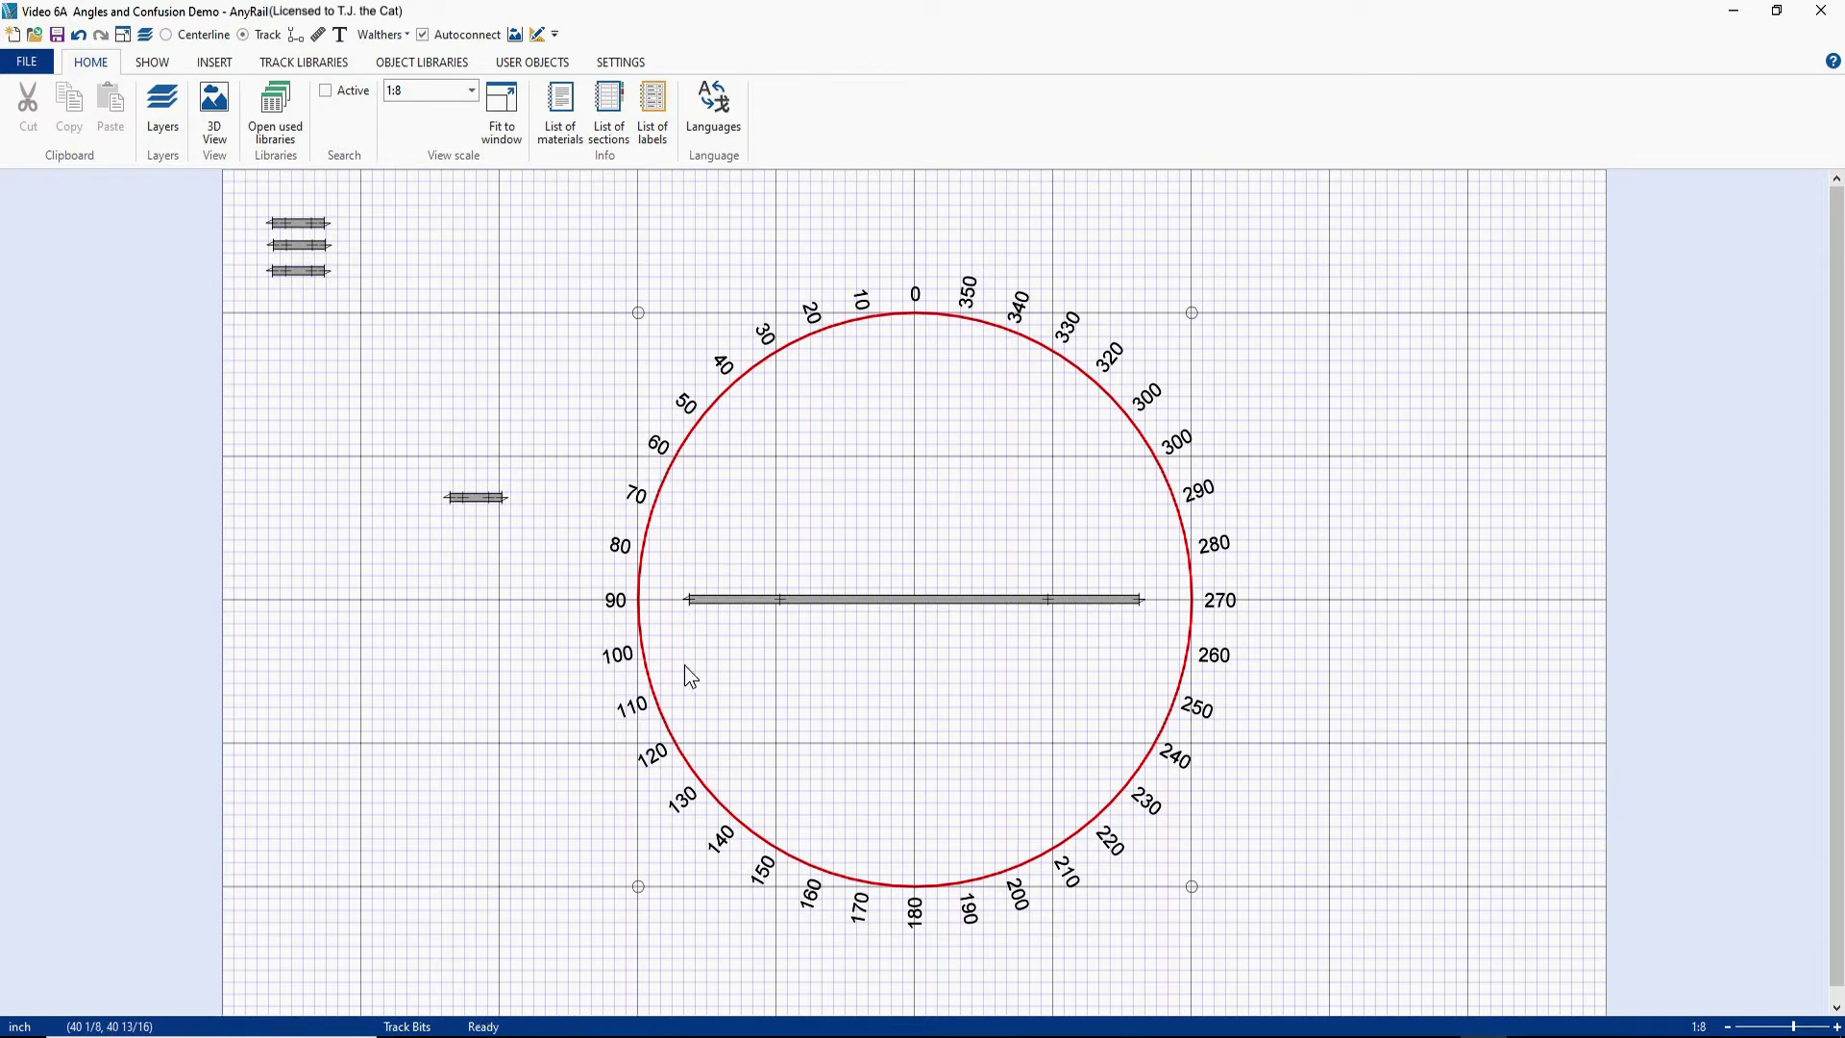
right_click(911, 603)
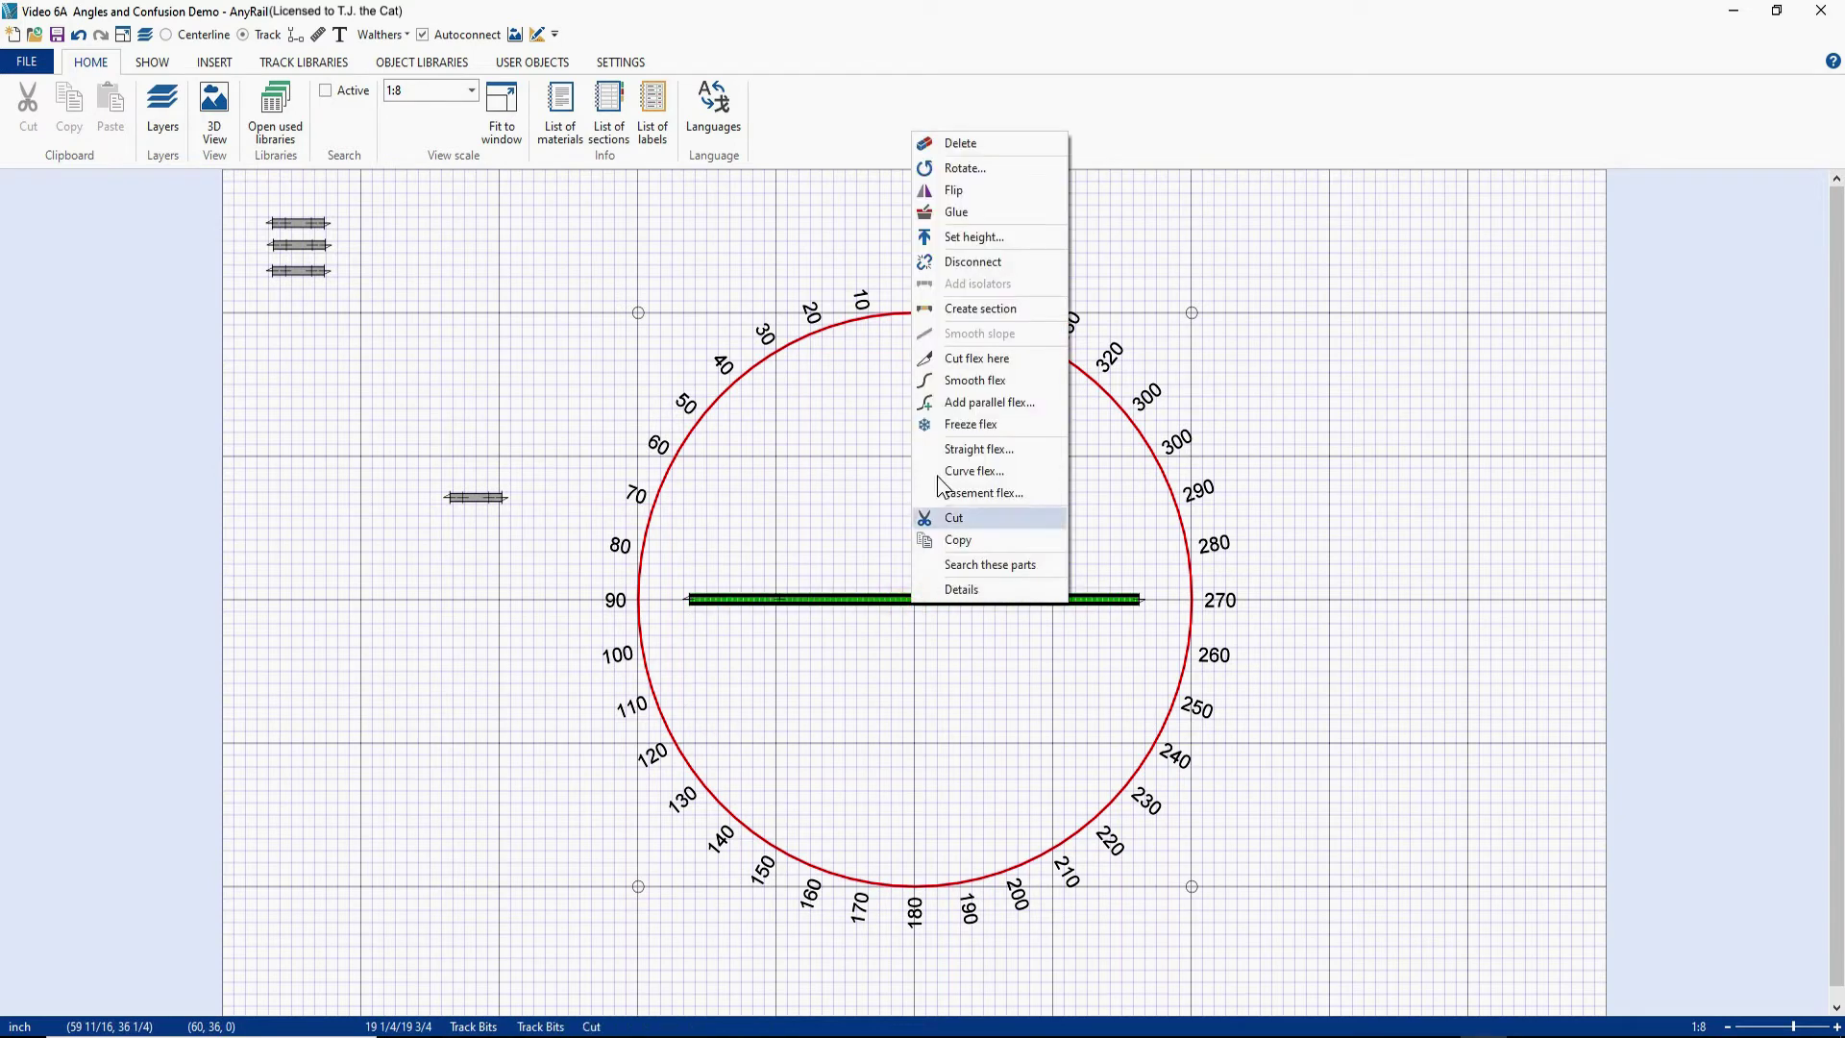
left_click(971, 168)
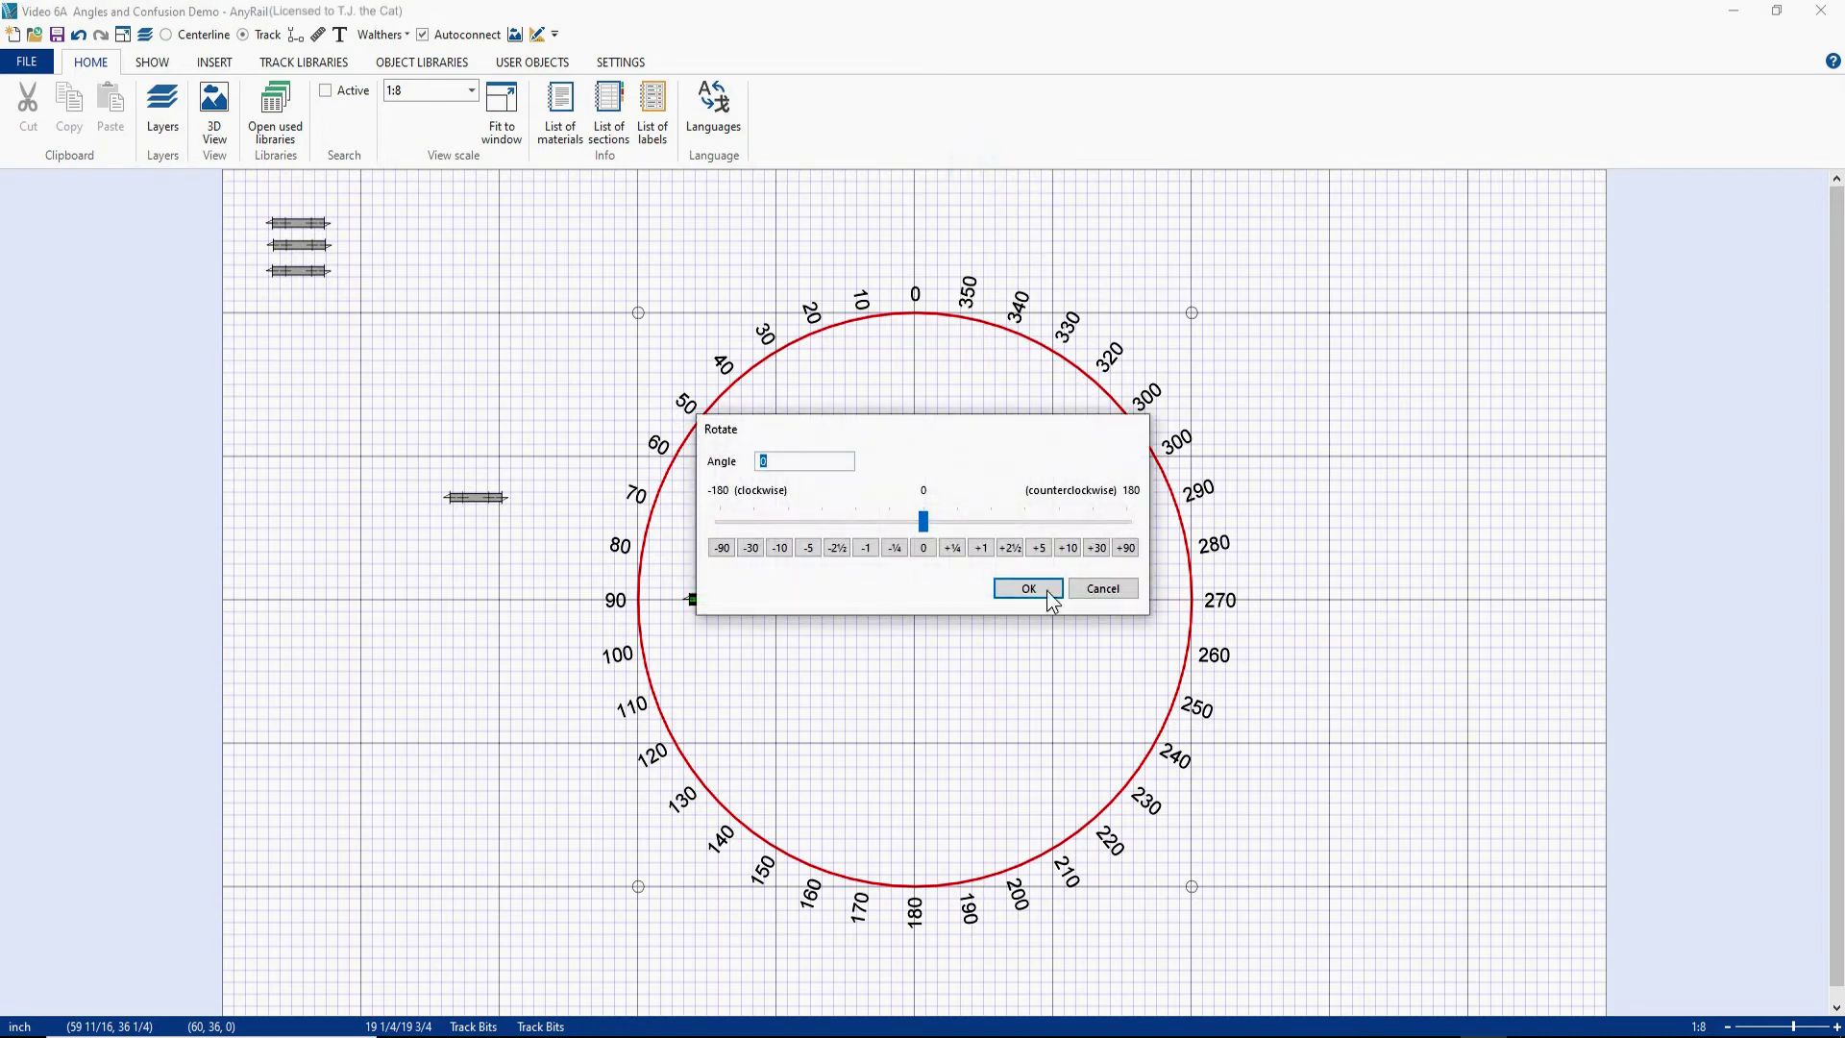
left_click(1095, 547)
left_click(1029, 587)
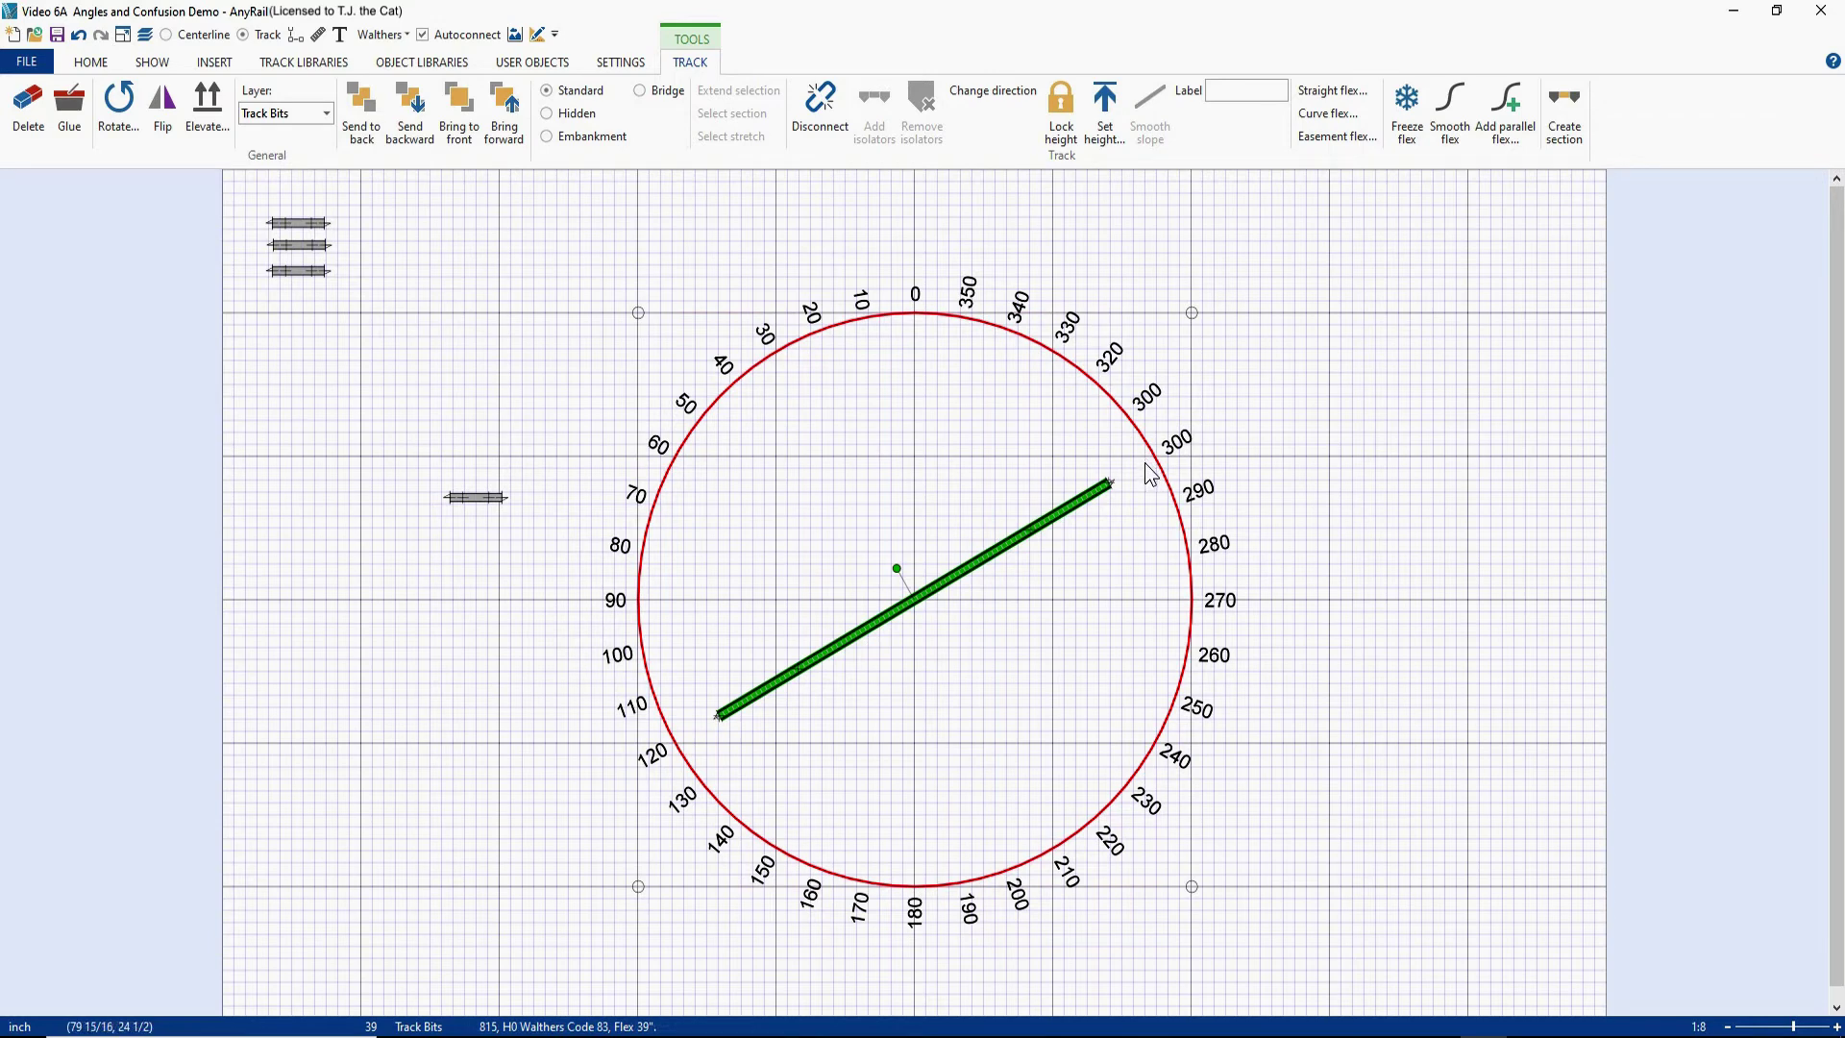
Step: Rotate the horizontal flex track inside the degree circle 90 degrees counterclockwise
right_click(952, 598)
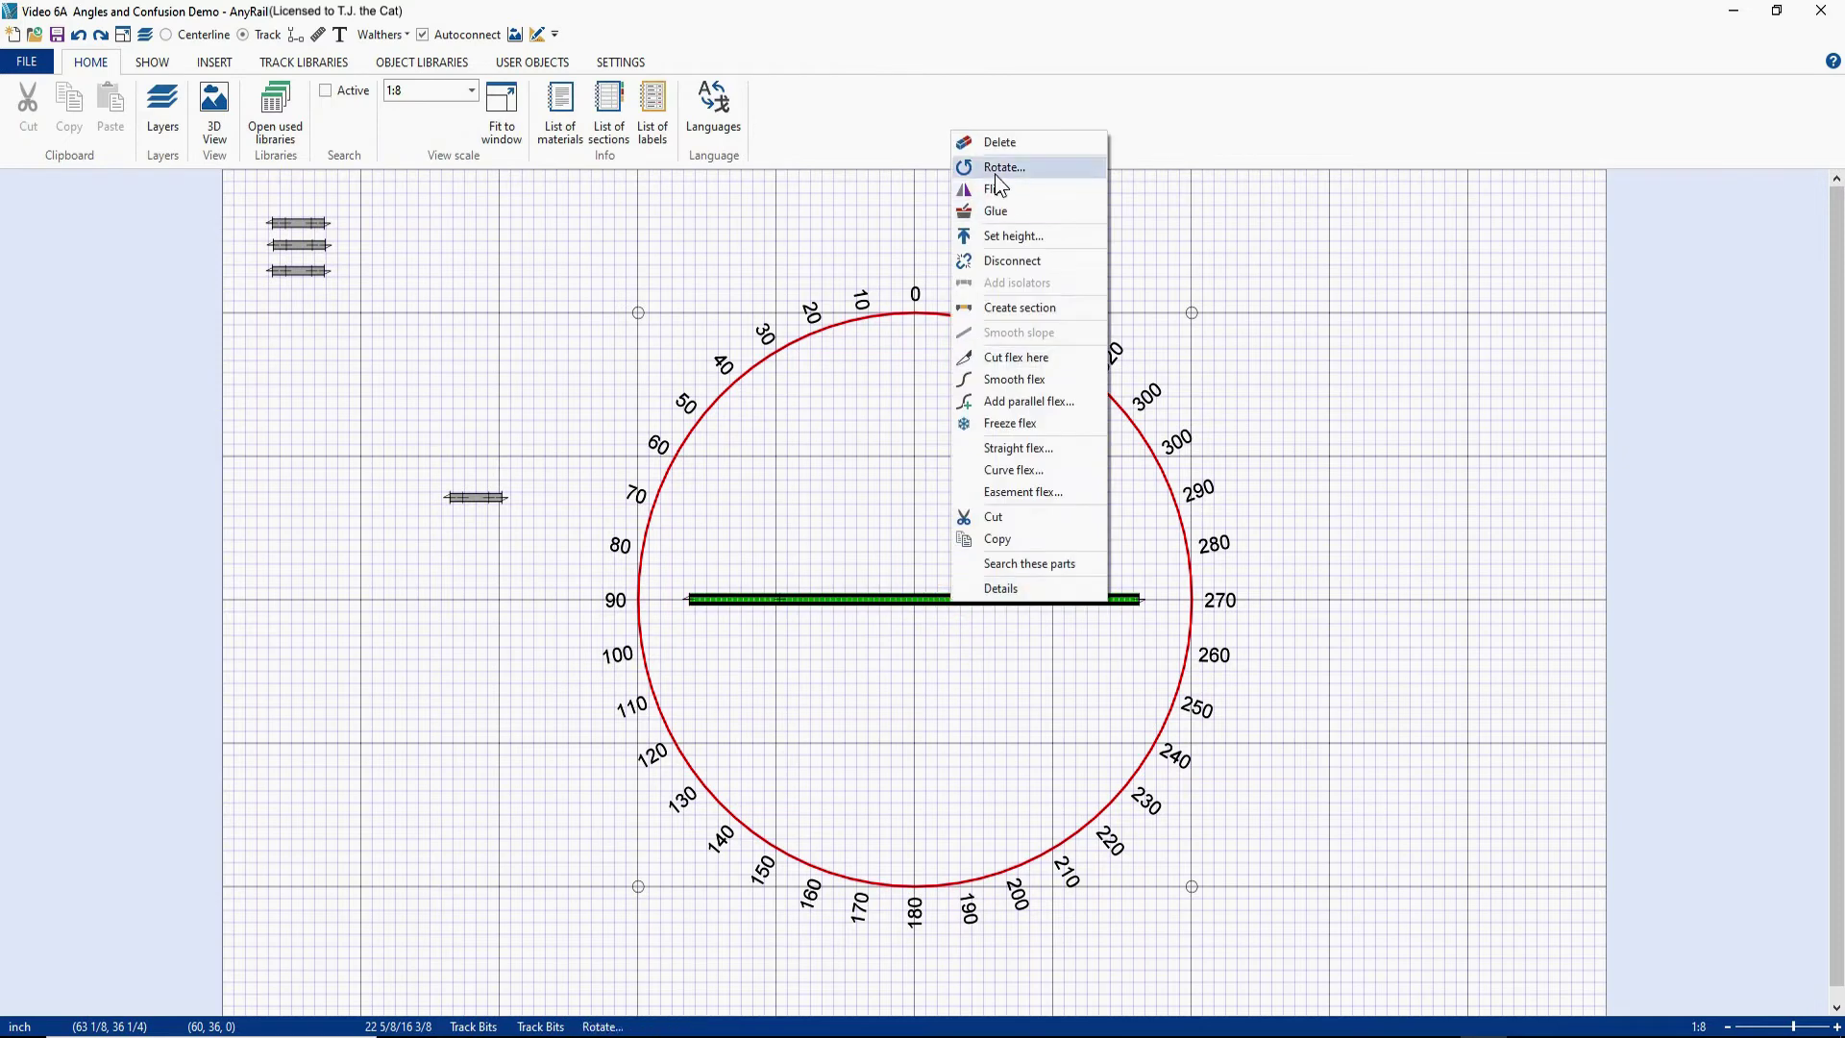
left_click(997, 173)
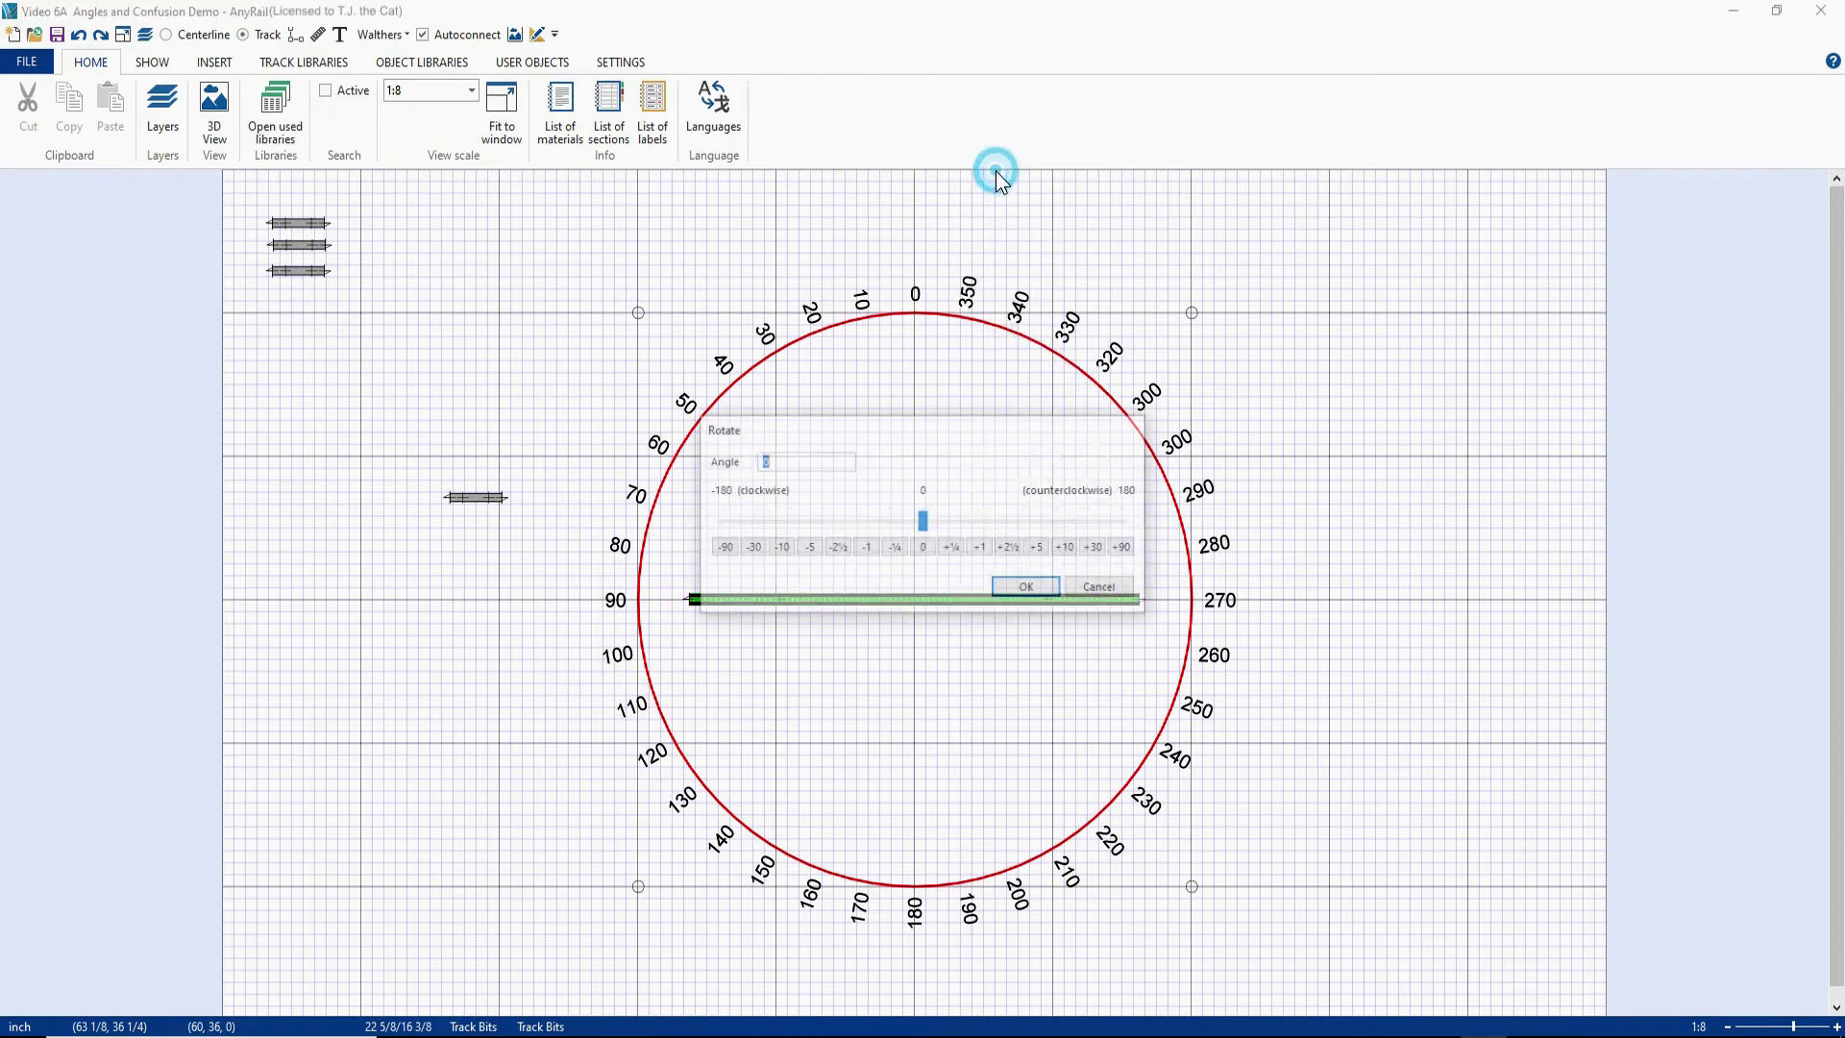
left_click(1125, 548)
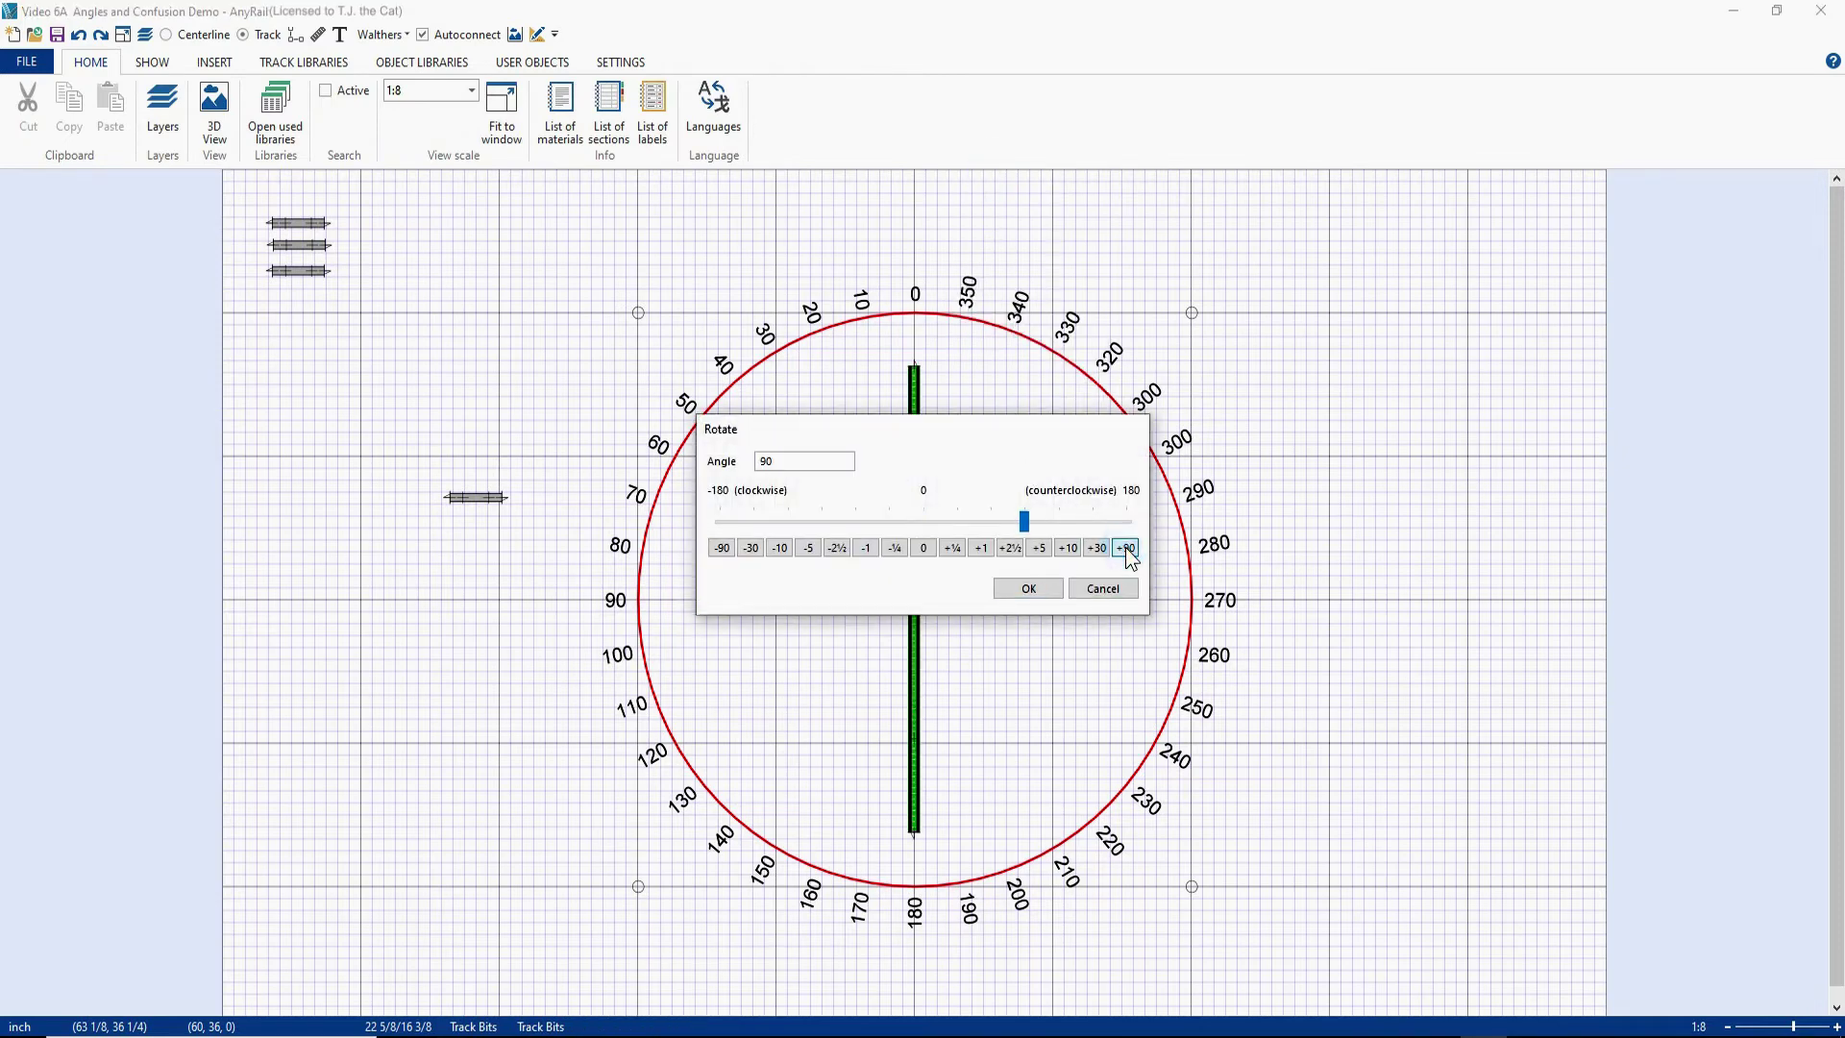
left_click(1030, 588)
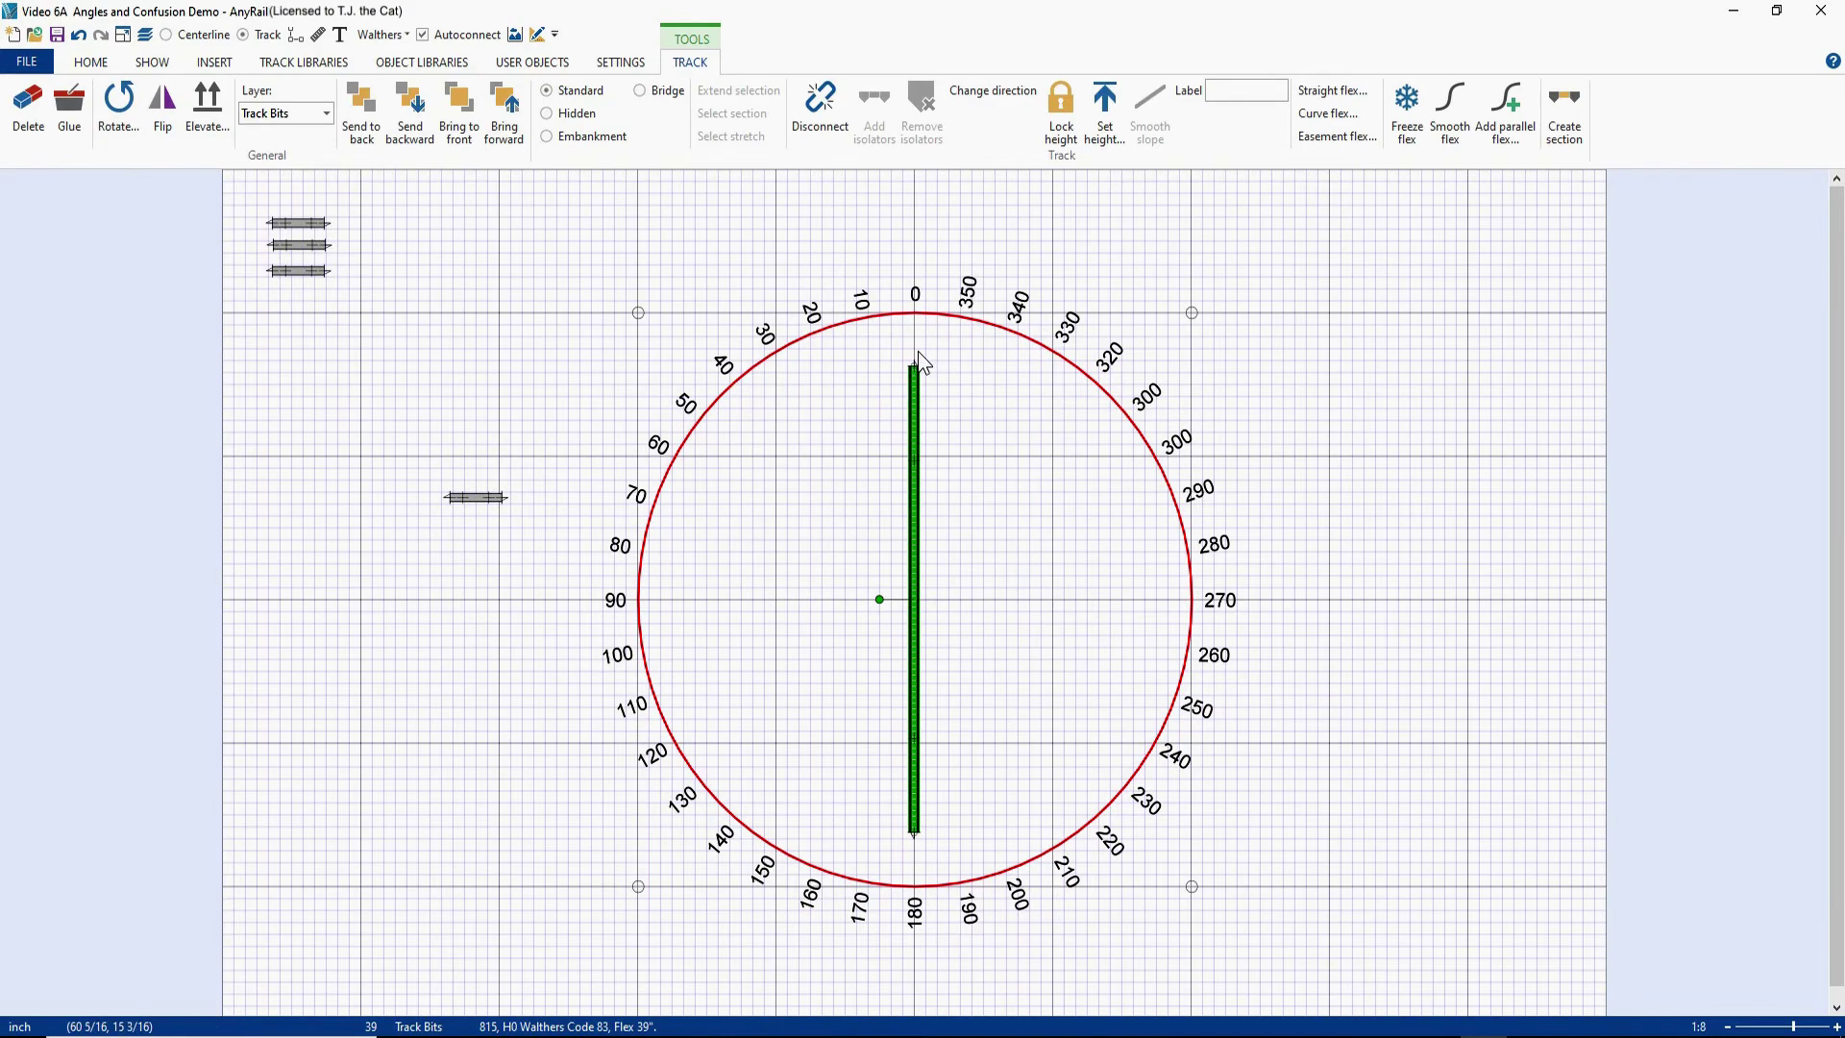
Step: Examine the position and angle of the vertical flex track's top endpoint and of its bottom endpoint
scroll(914, 367, "up", 5)
left_click(904, 418)
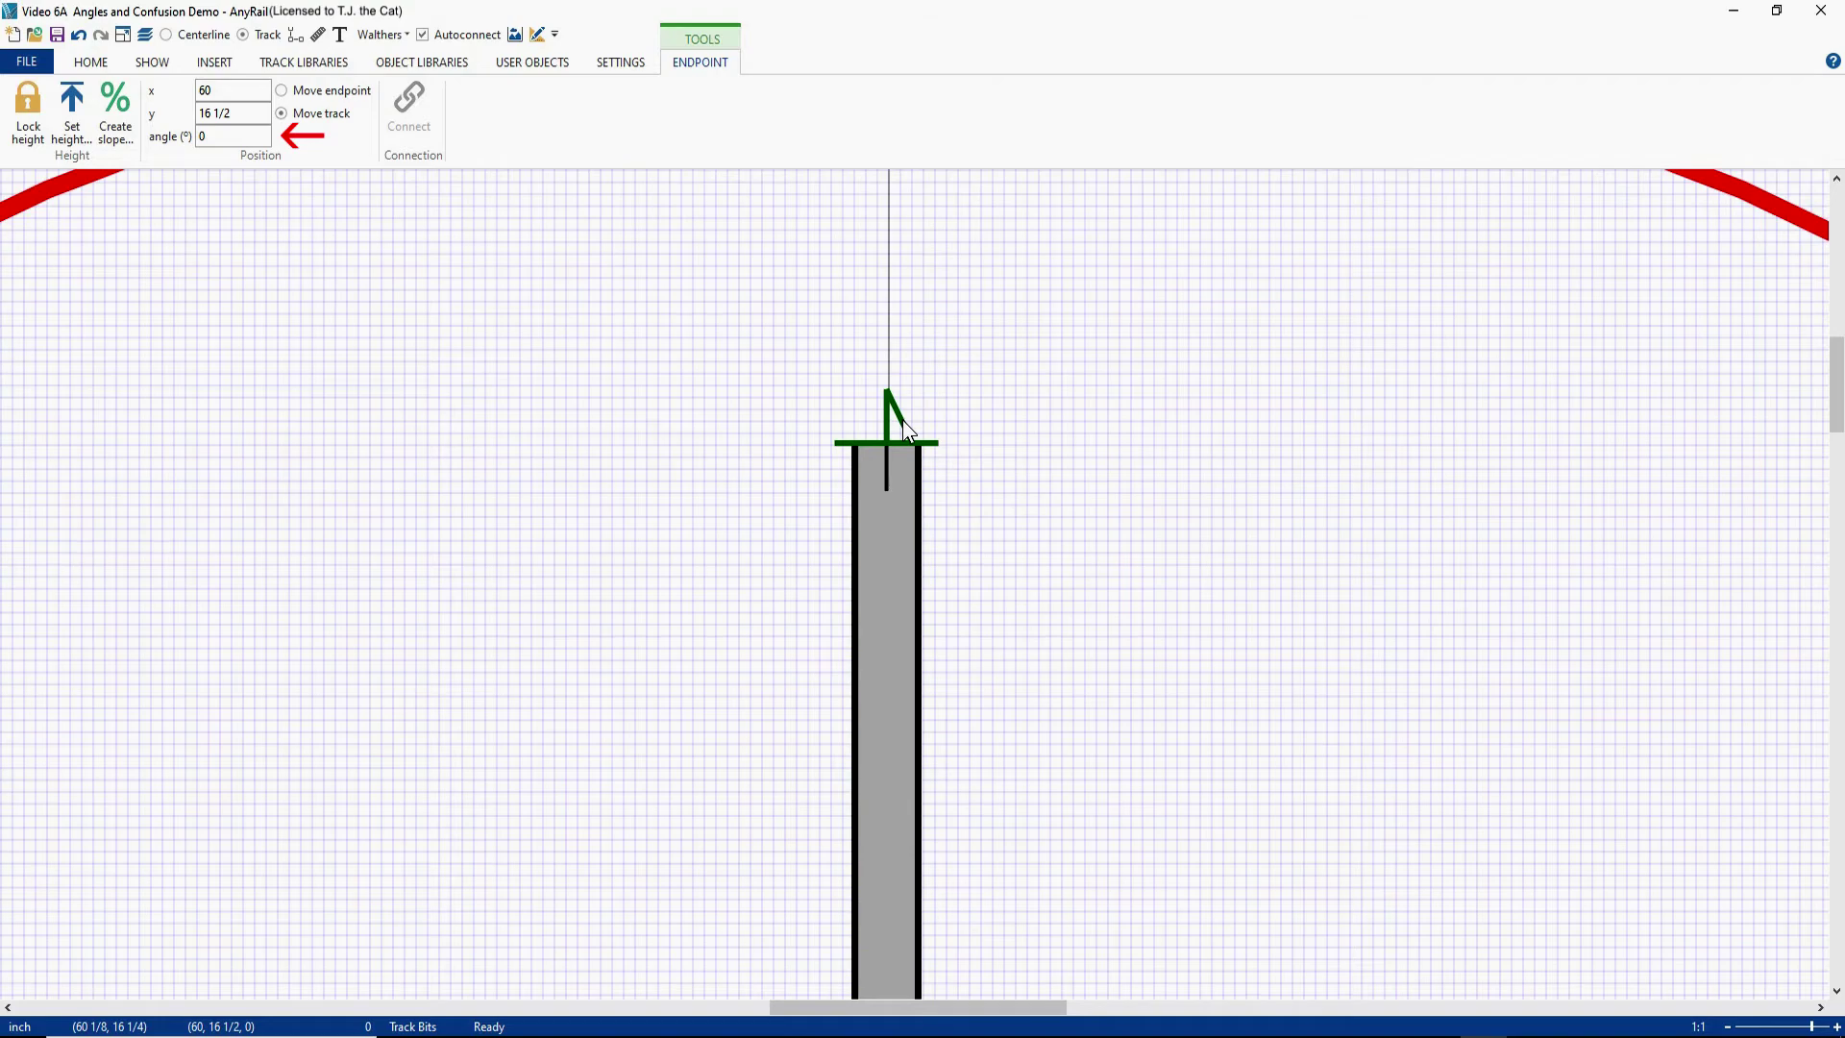
scroll(902, 419, "down", 5)
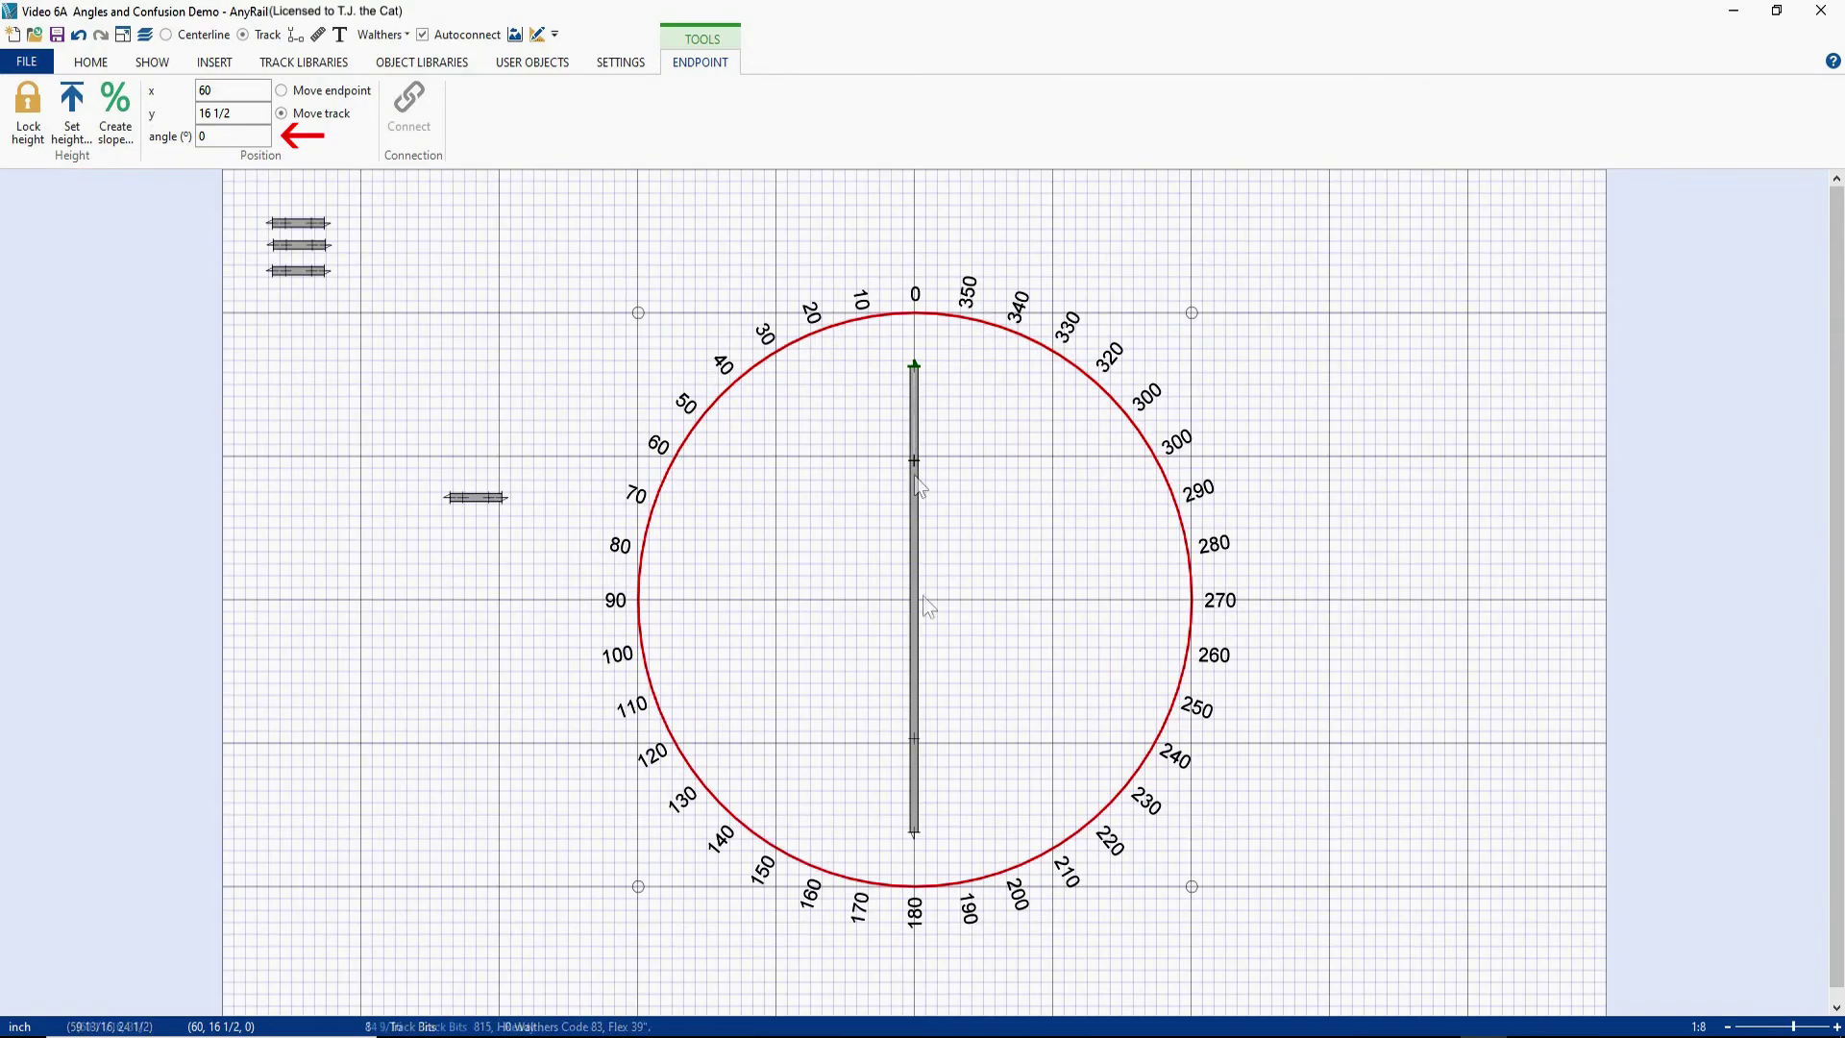
scroll(916, 860, "up", 2)
scroll(915, 858, "up", 3)
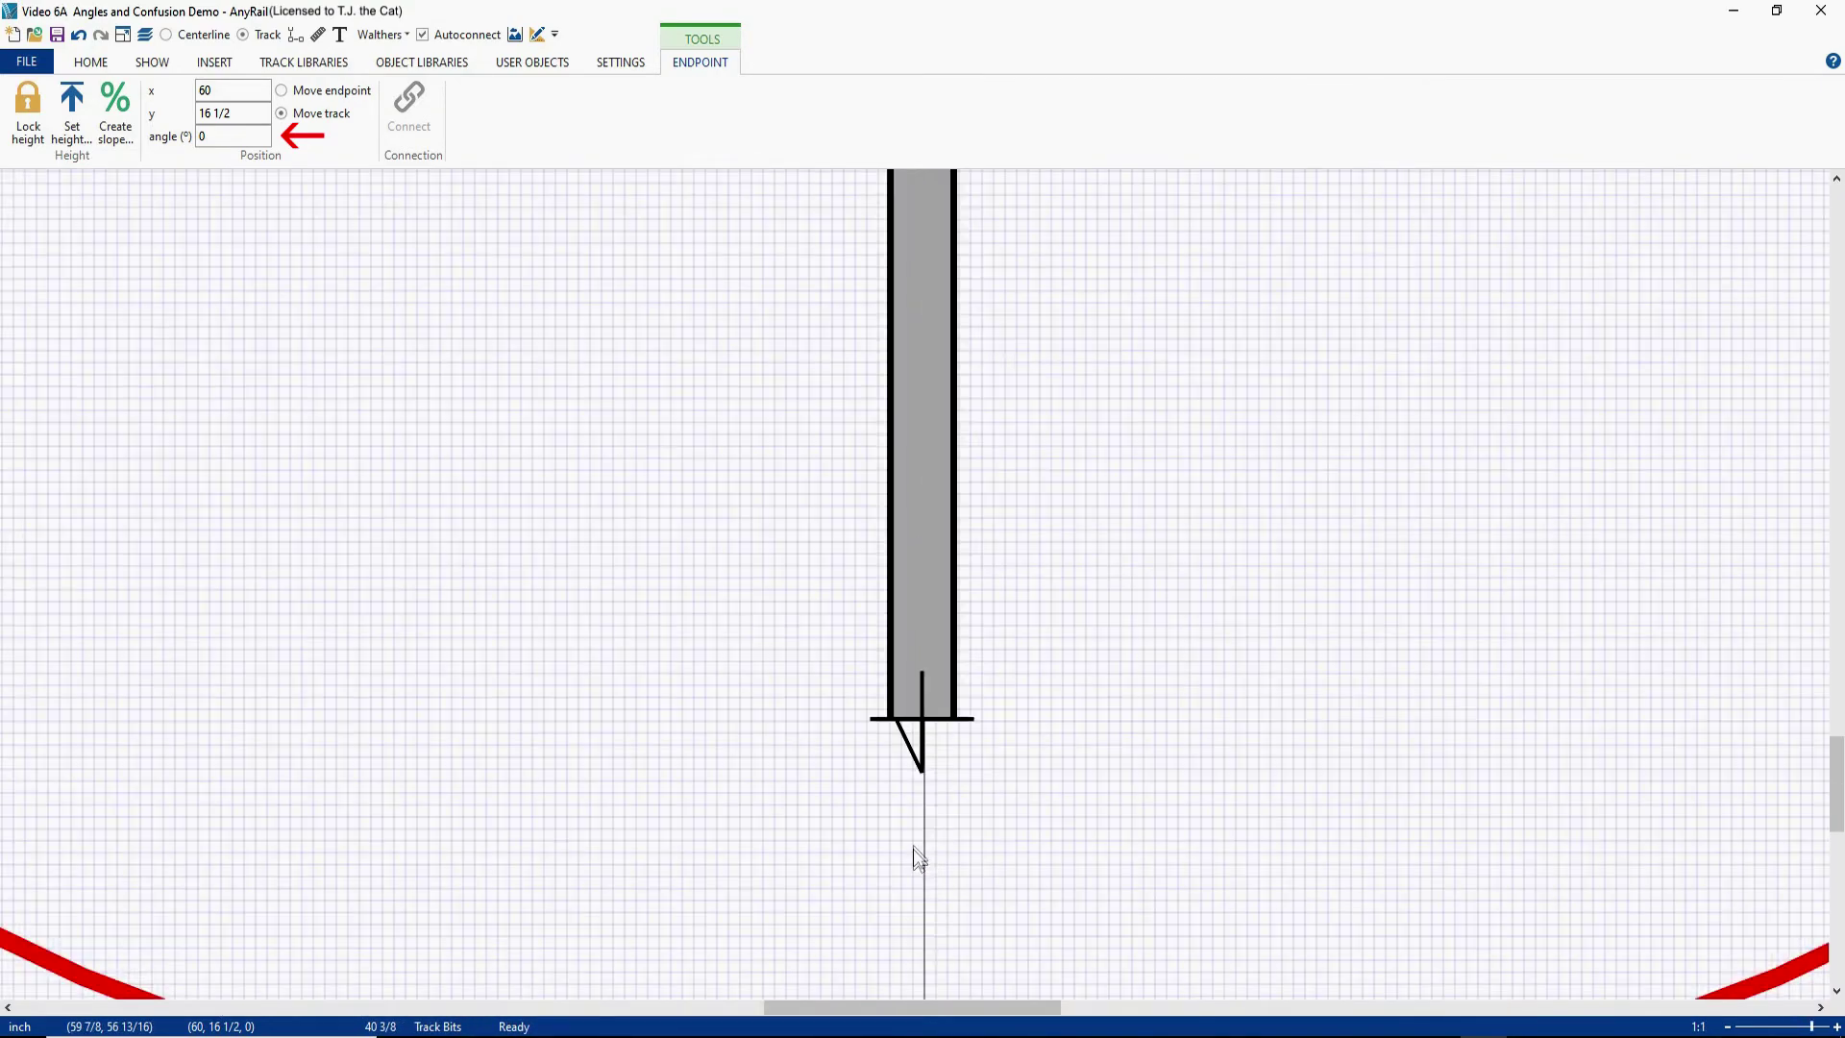
left_click(908, 748)
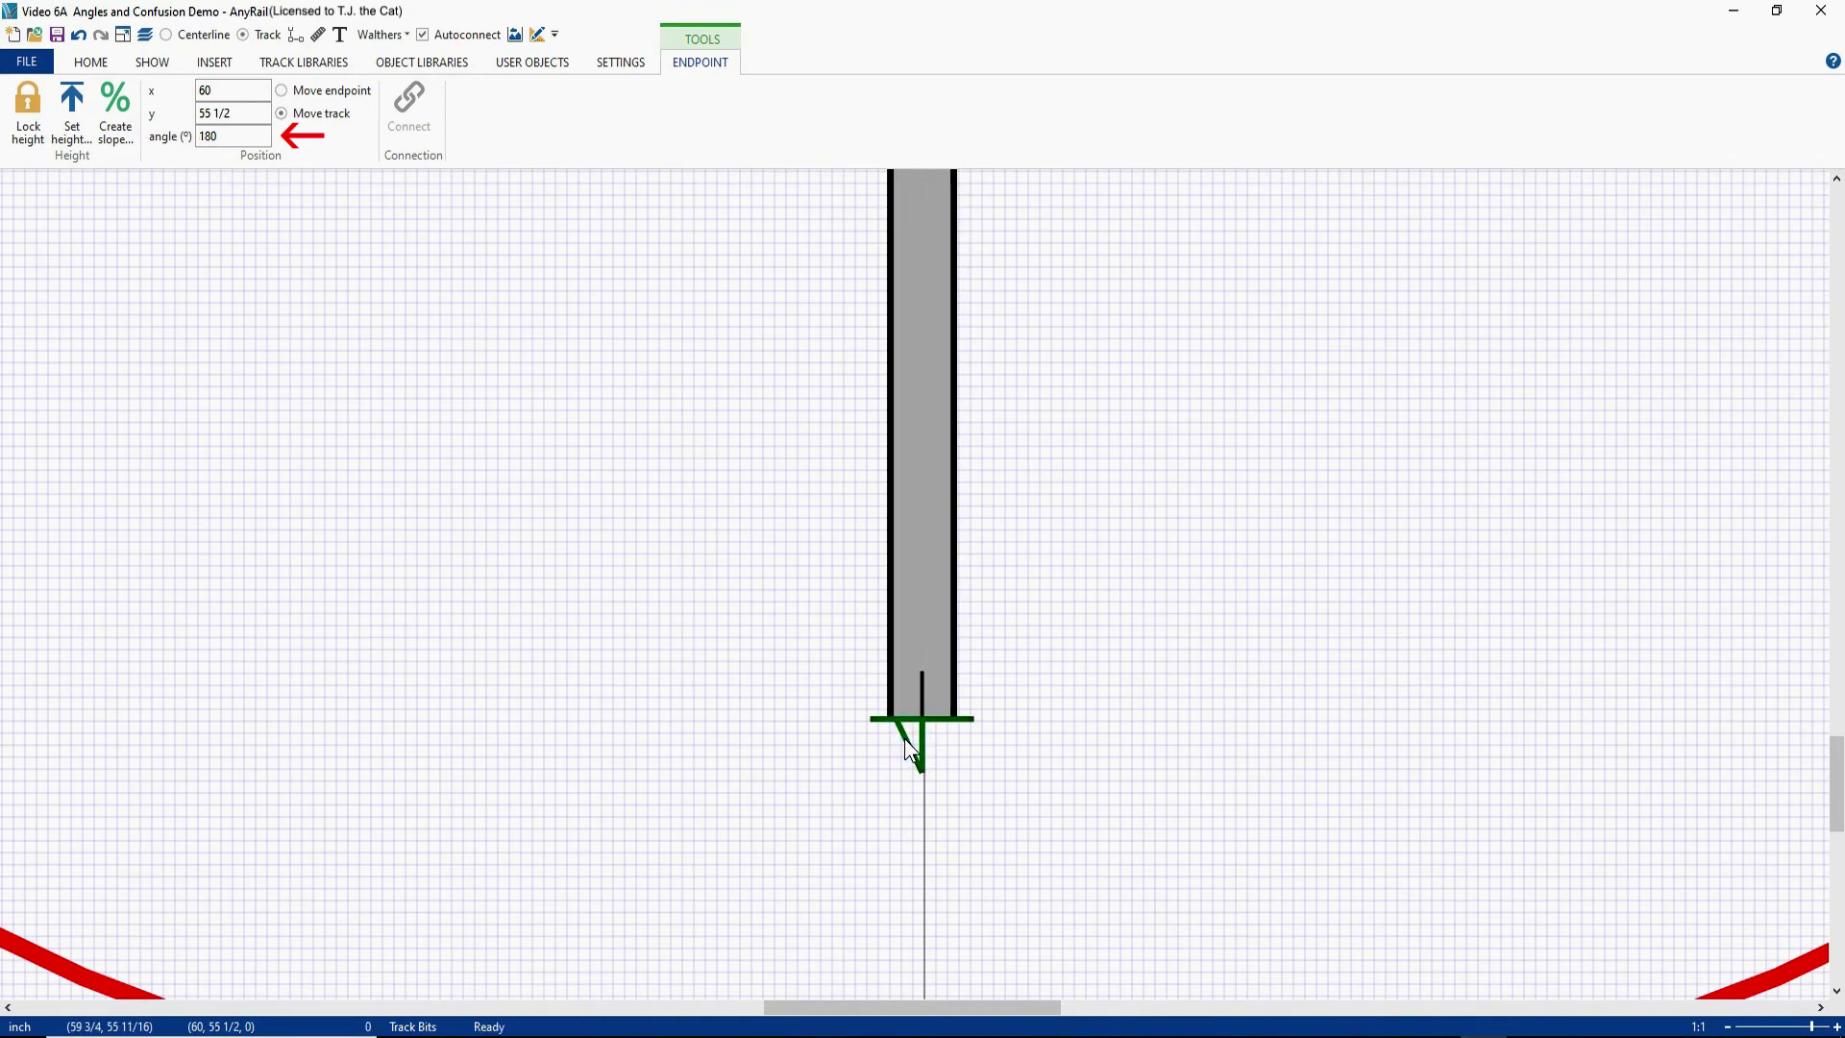
scroll(903, 738, "down", 4)
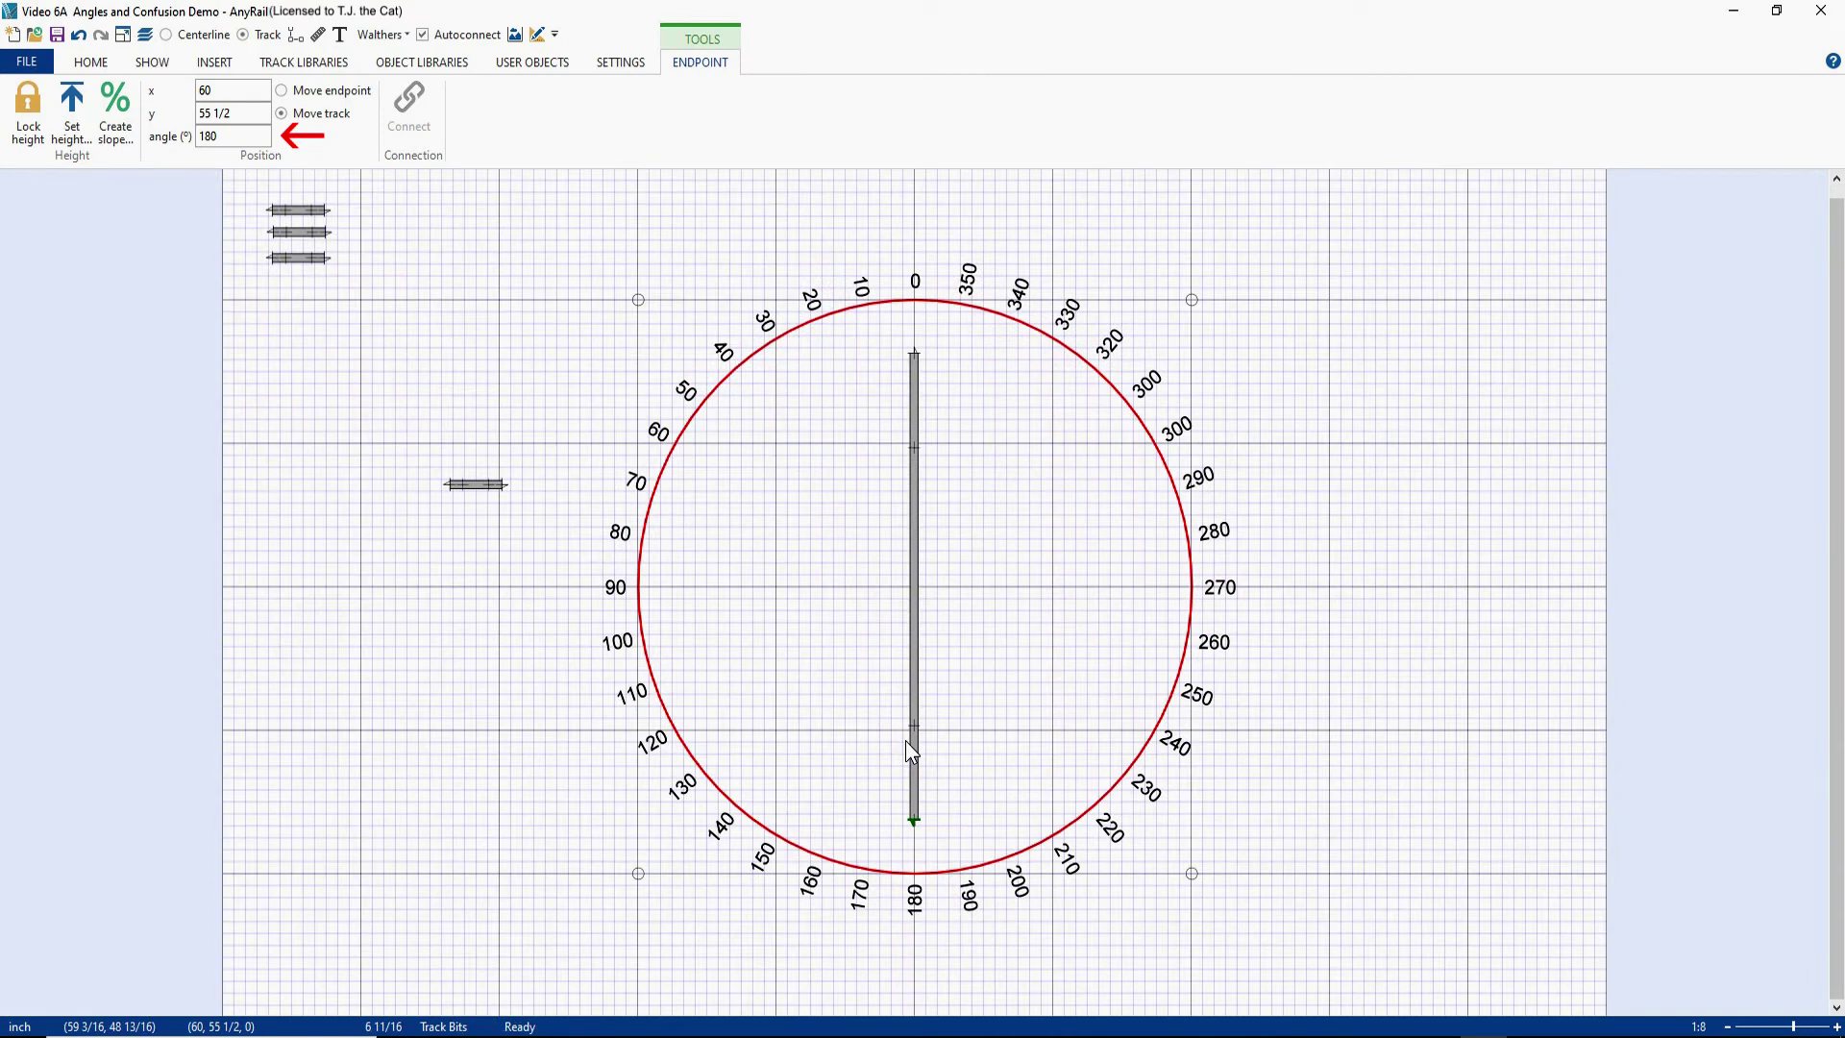
Step: Rotate the vertical flex track a further 30 degrees counterclockwise
right_click(914, 519)
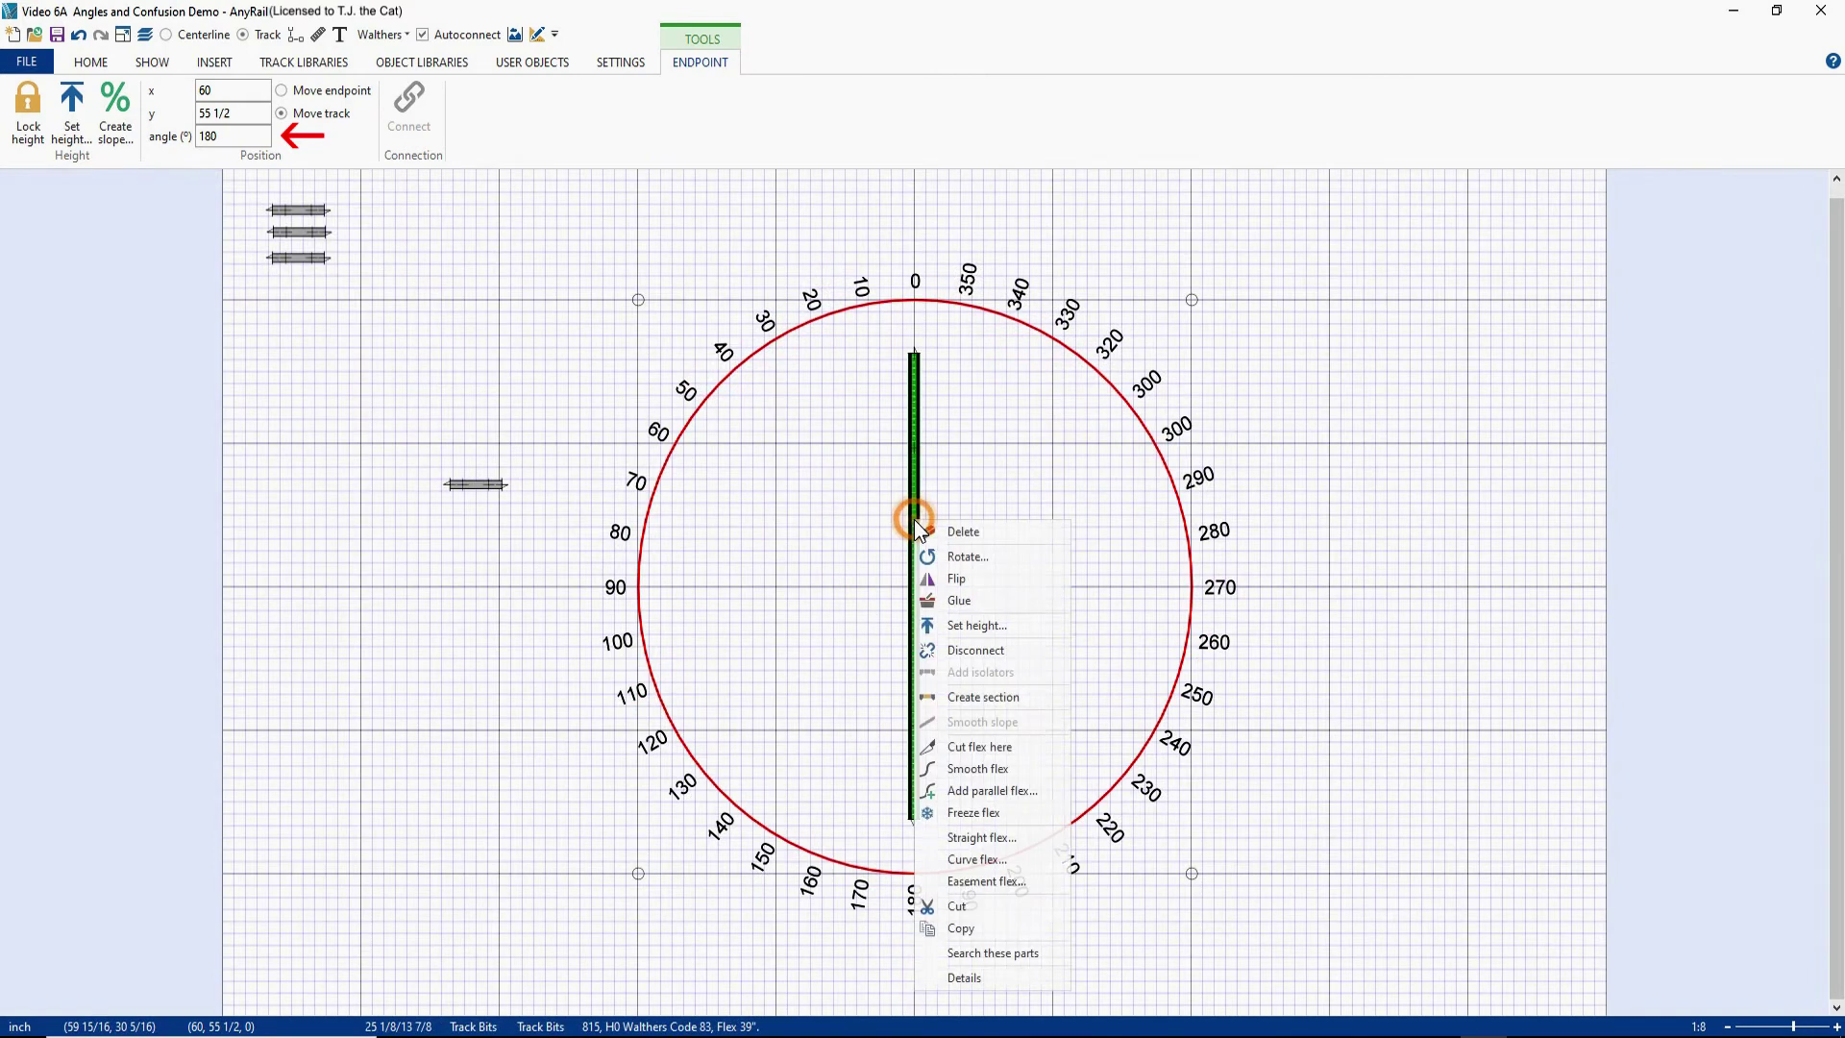
left_click(947, 557)
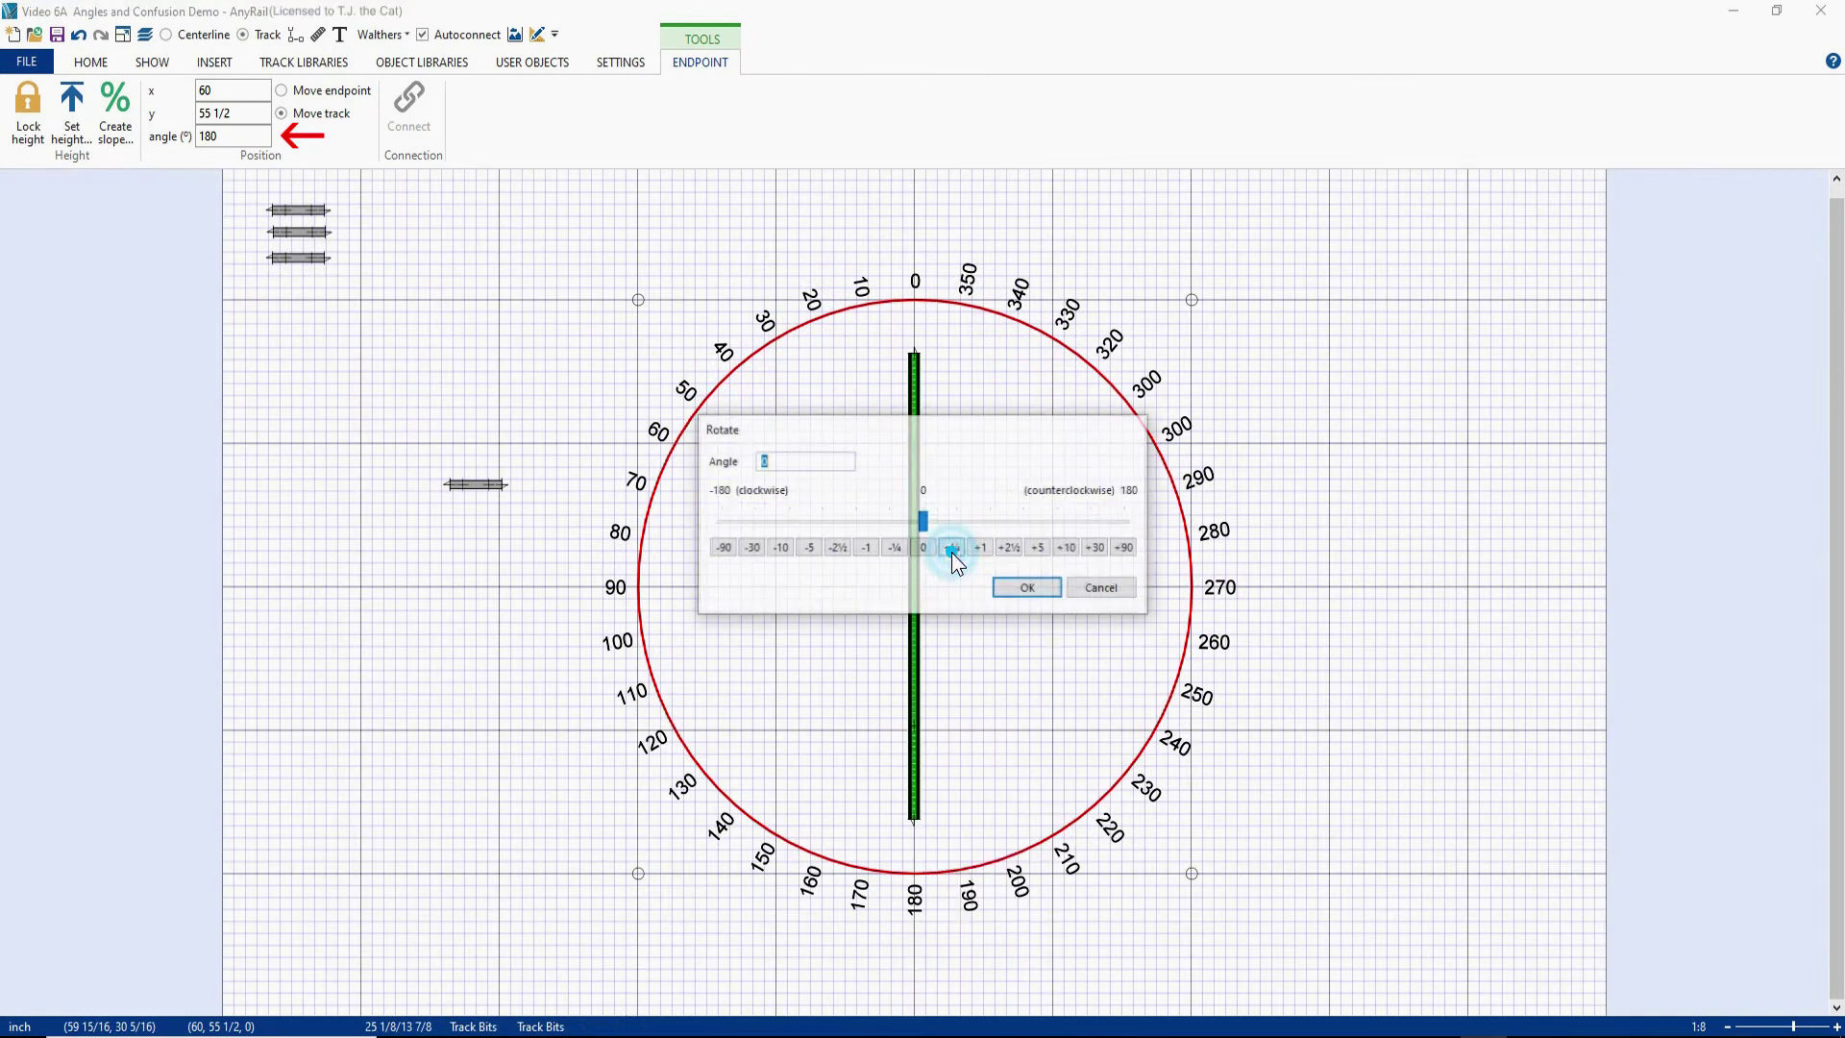
left_click(1098, 548)
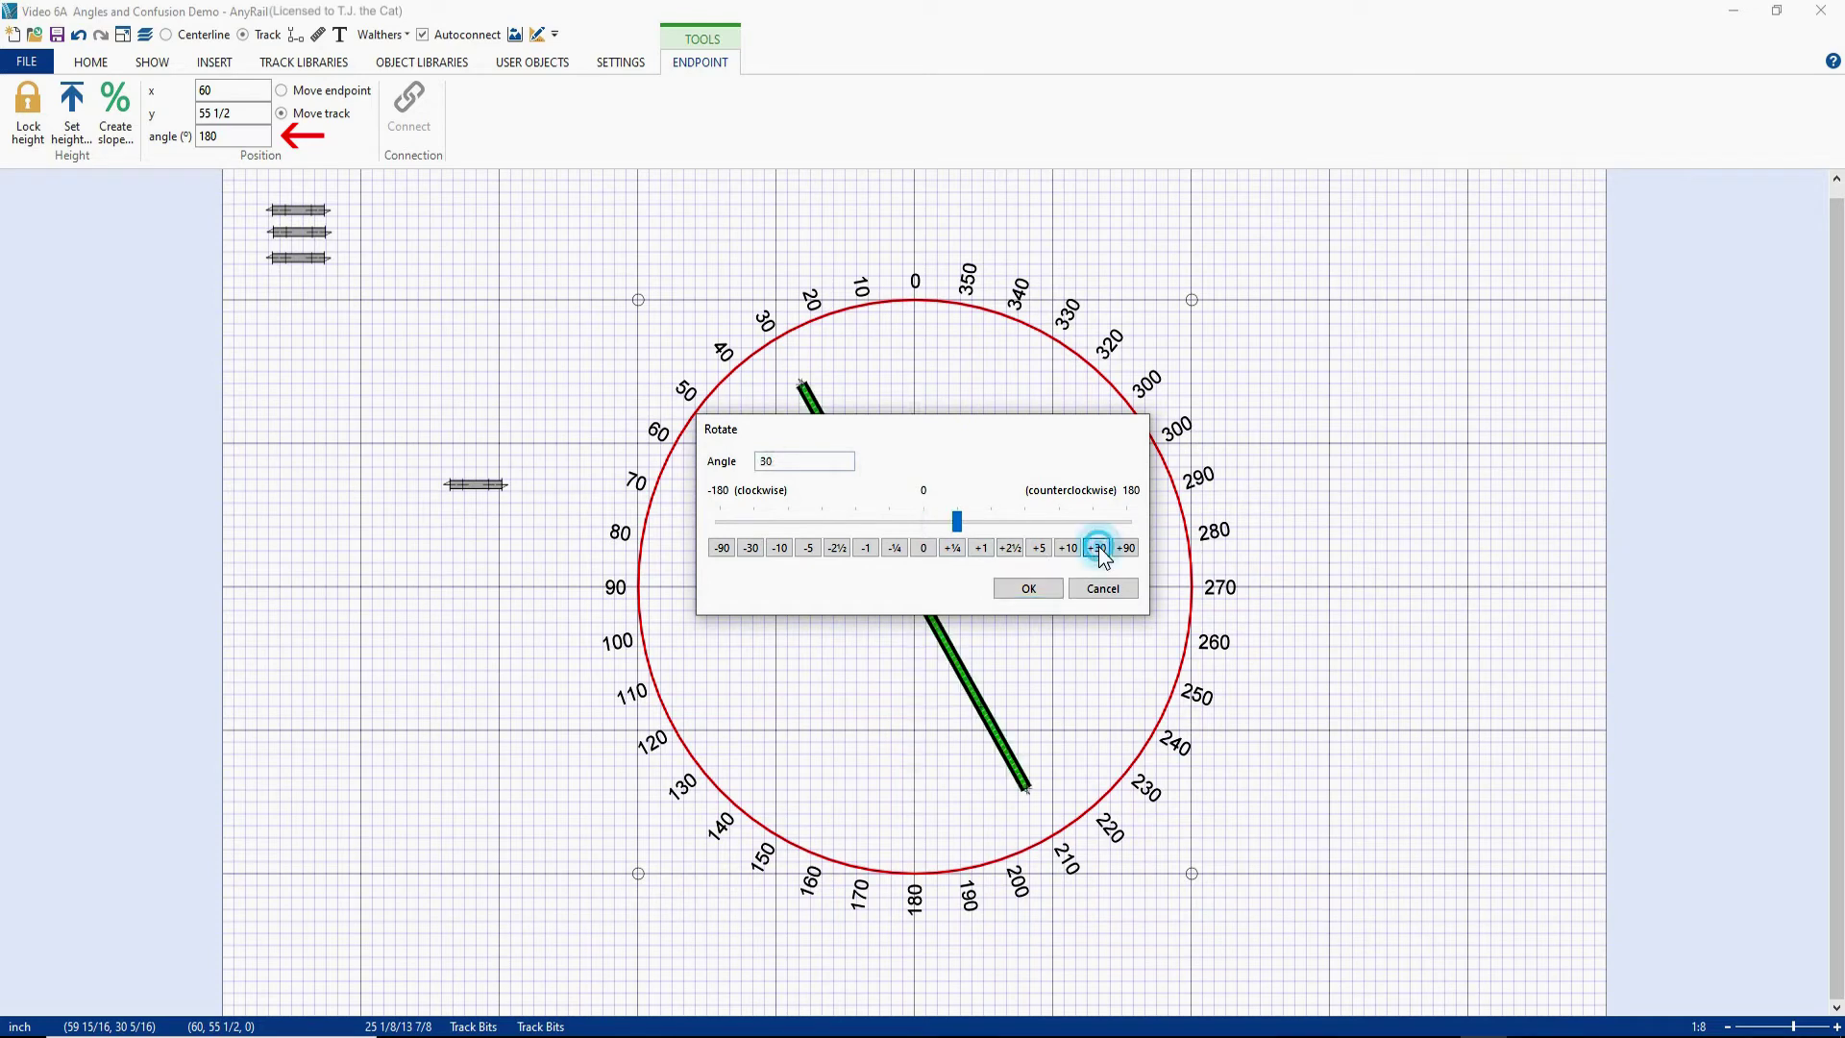
left_click(1028, 588)
Step: Examine the angle of the slanted flex track's upper-left endpoint, and undo the rotations to bring the track back to horizontal
scroll(797, 370, "up", 5)
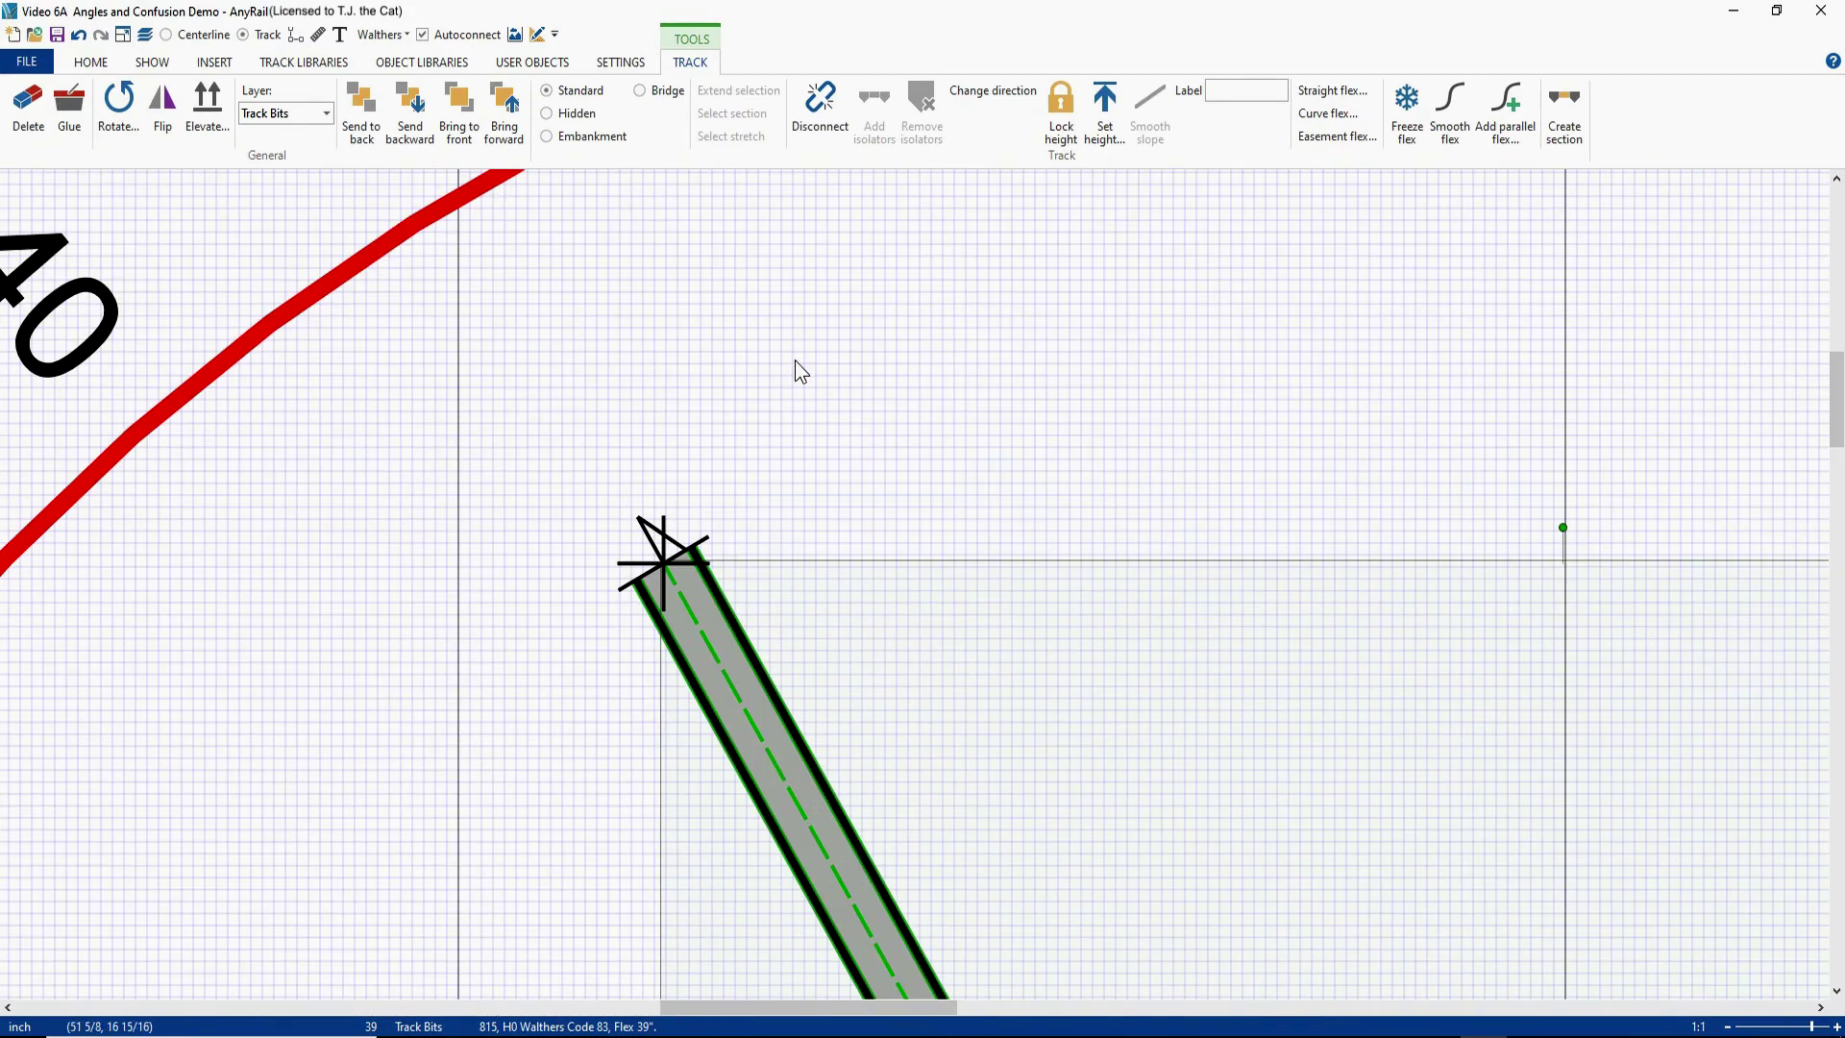
left_click(676, 542)
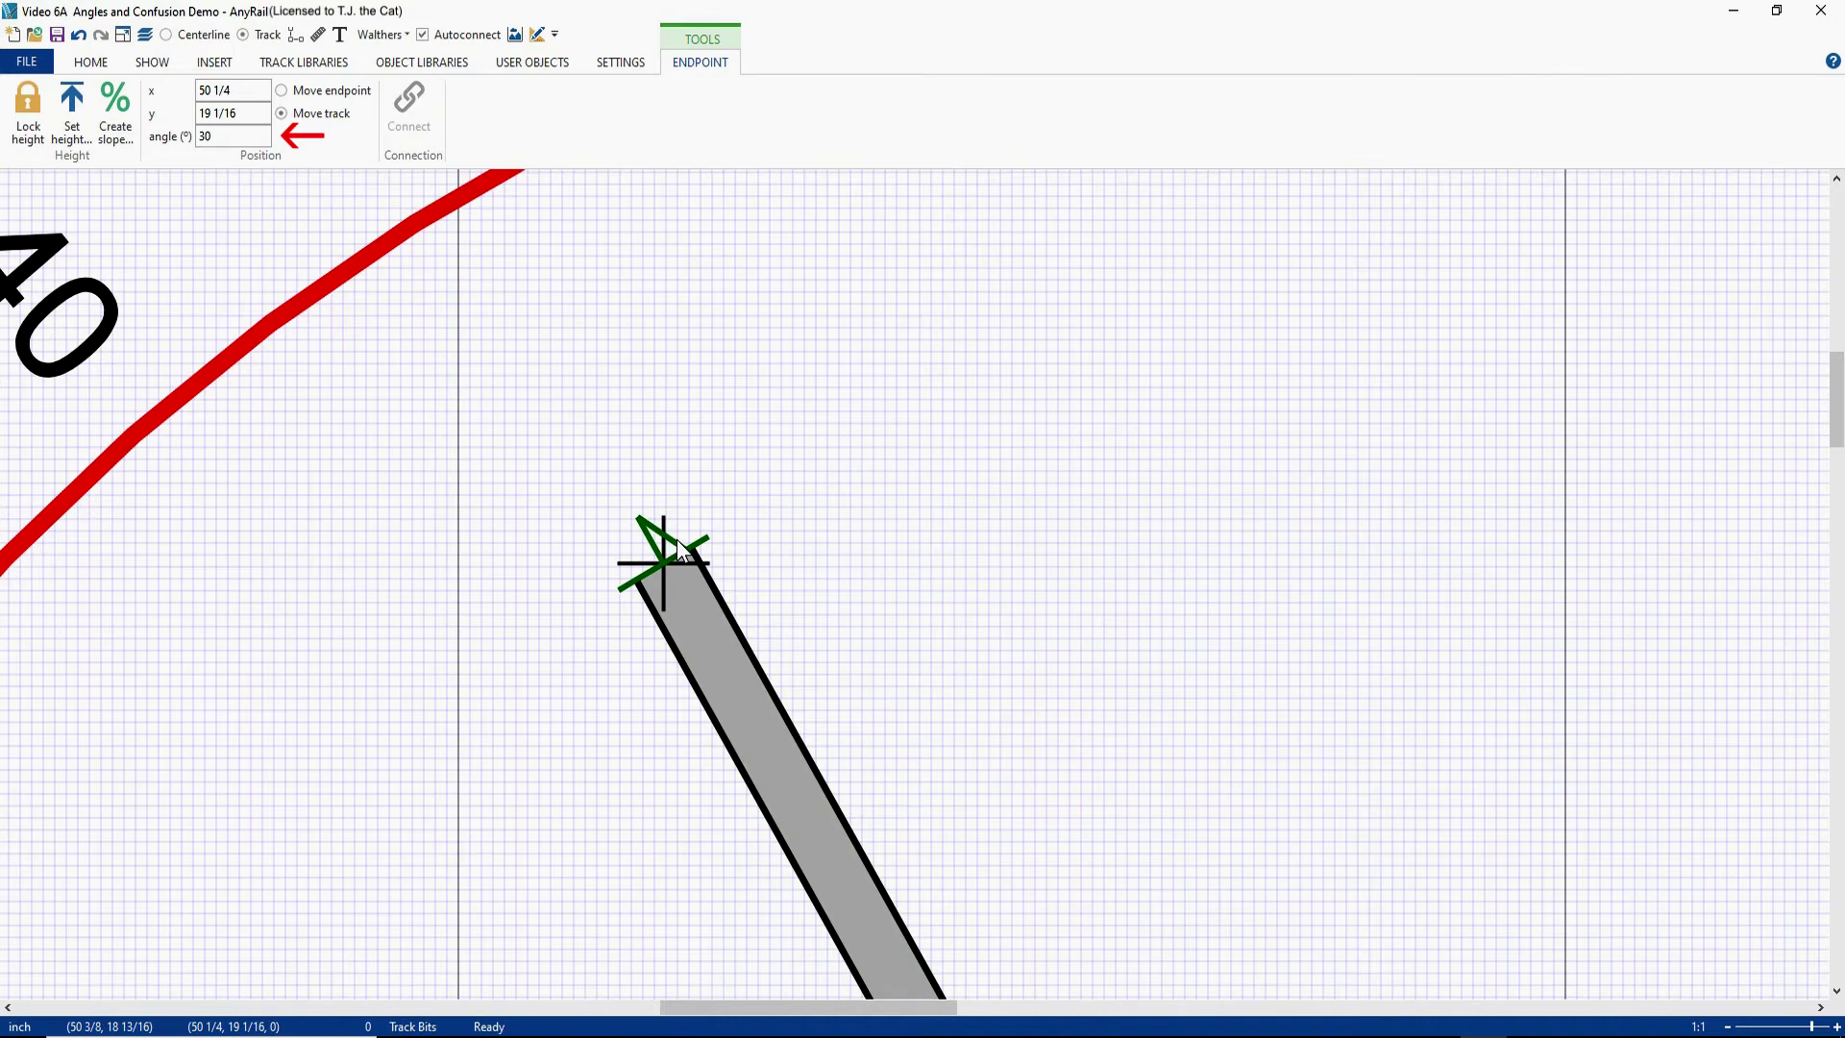
scroll(677, 539, "down", 5)
scroll(677, 539, "down", 2)
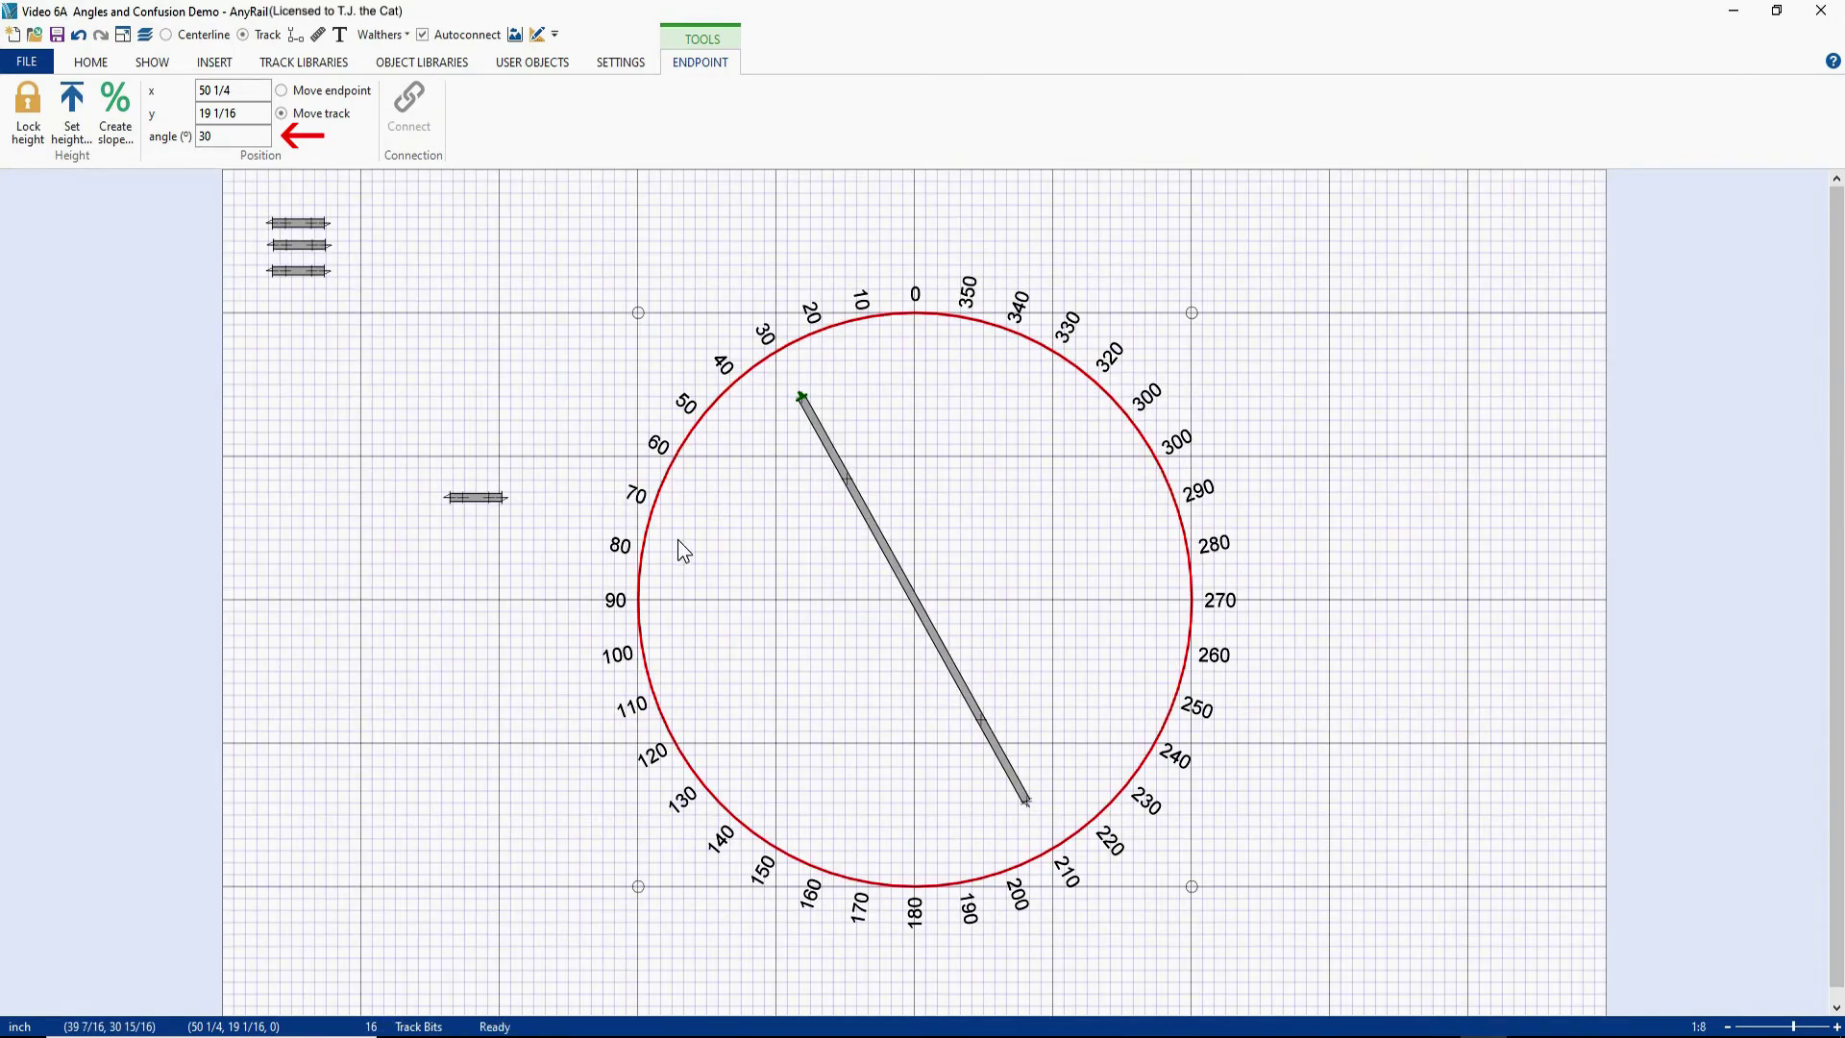
key("ctrl+z")
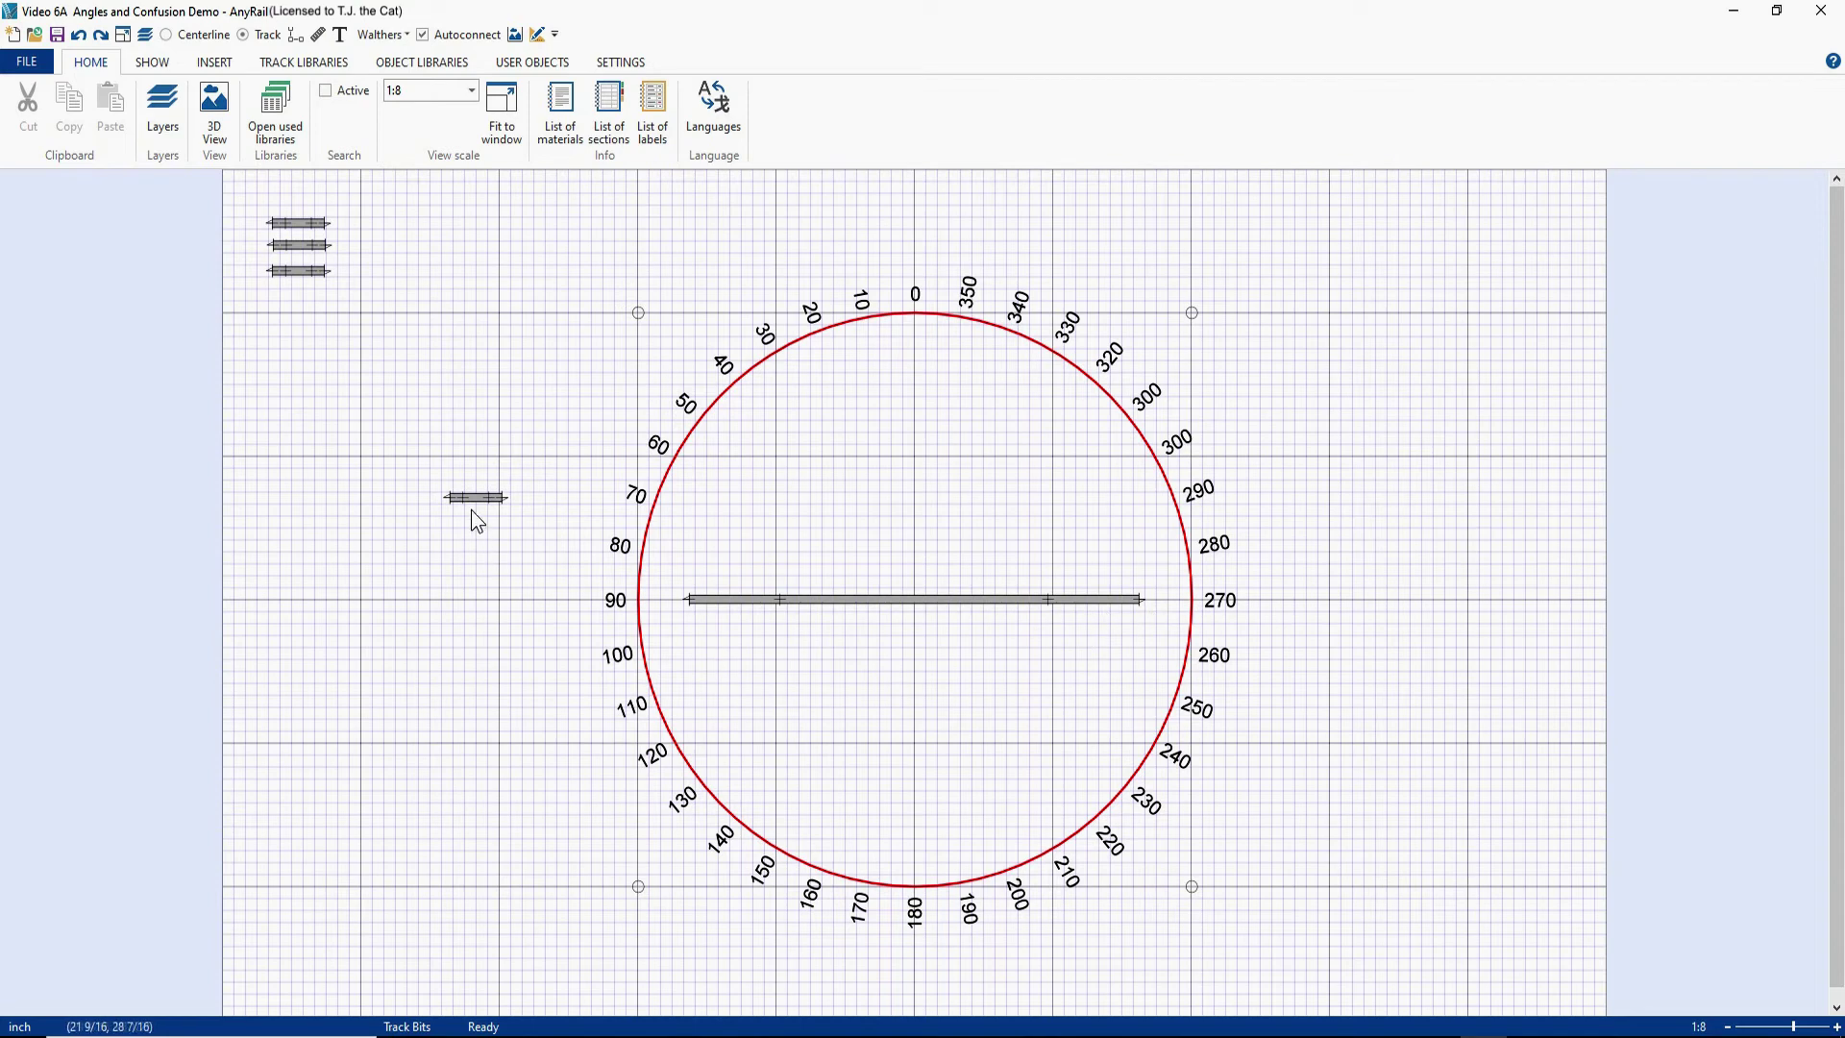
Step: Temporarily connect the loose short track to the flex track's right end to check the connection's angle, and undo the connection
left_click_drag(473, 504, 1163, 598)
left_click(1167, 617)
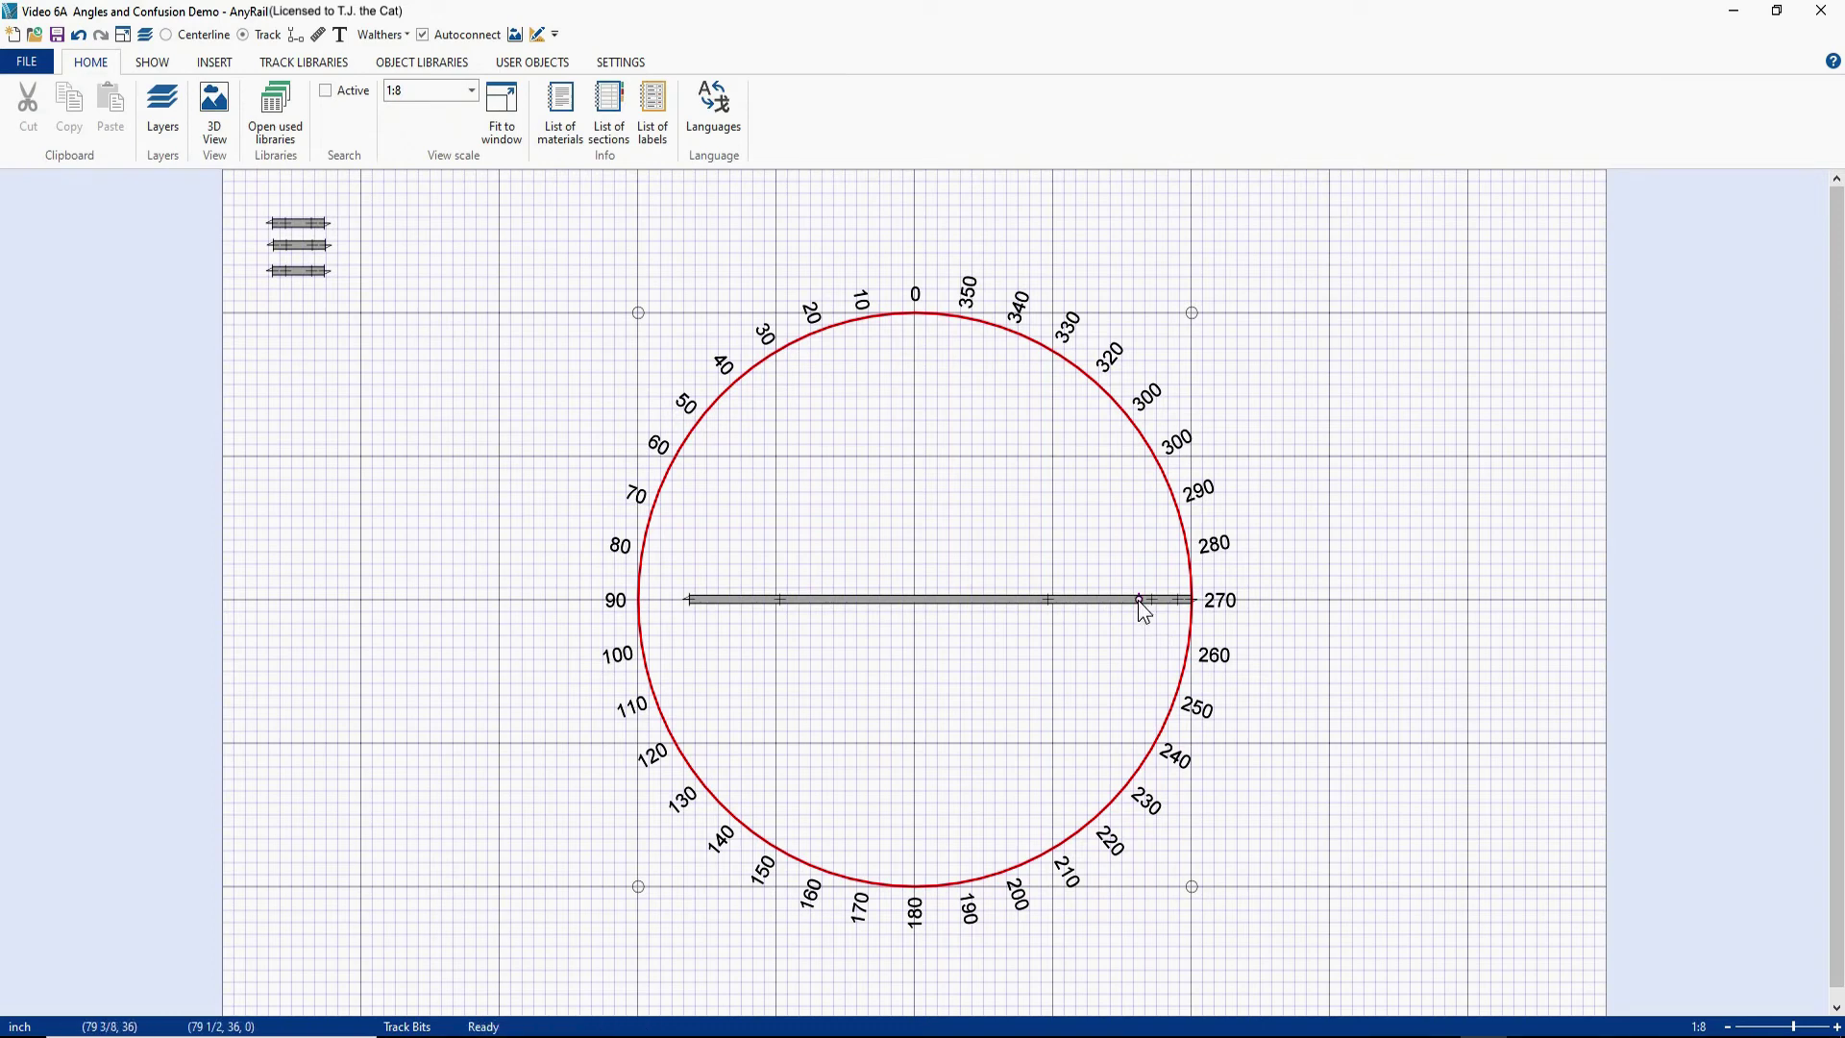
left_click(1138, 600)
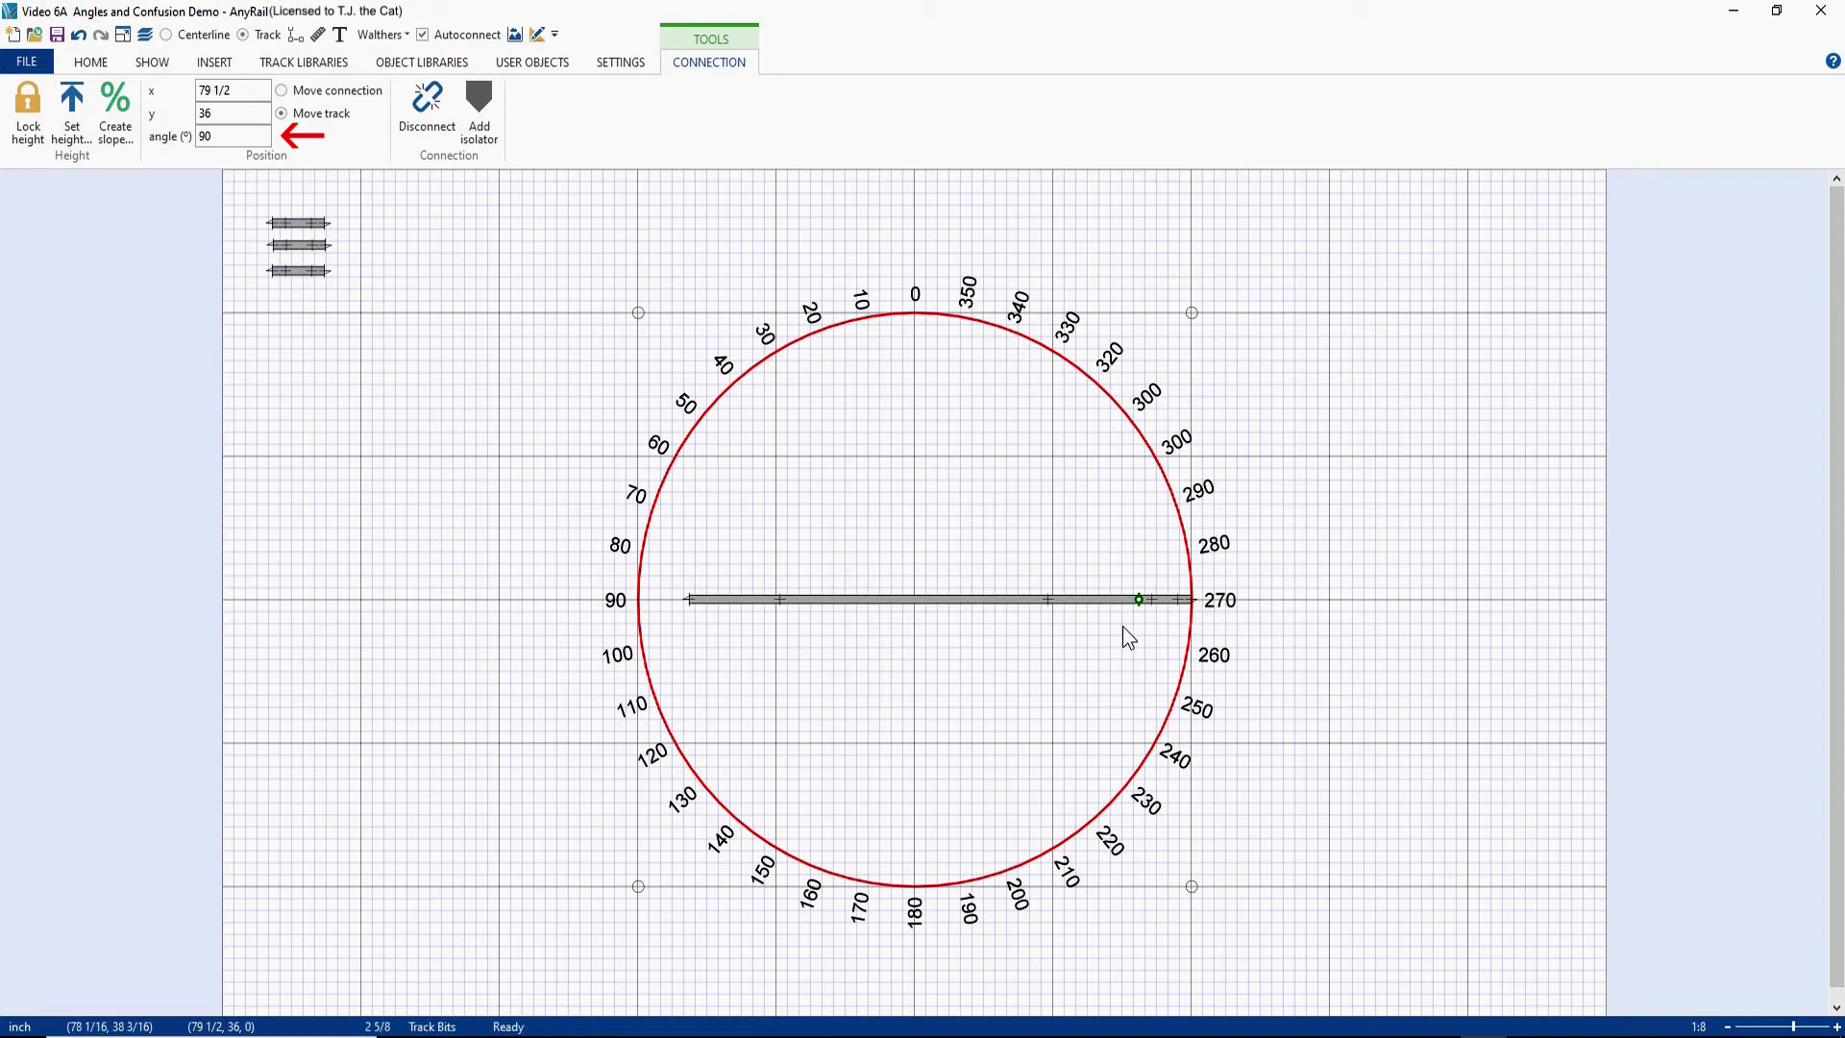
key("ctrl+z")
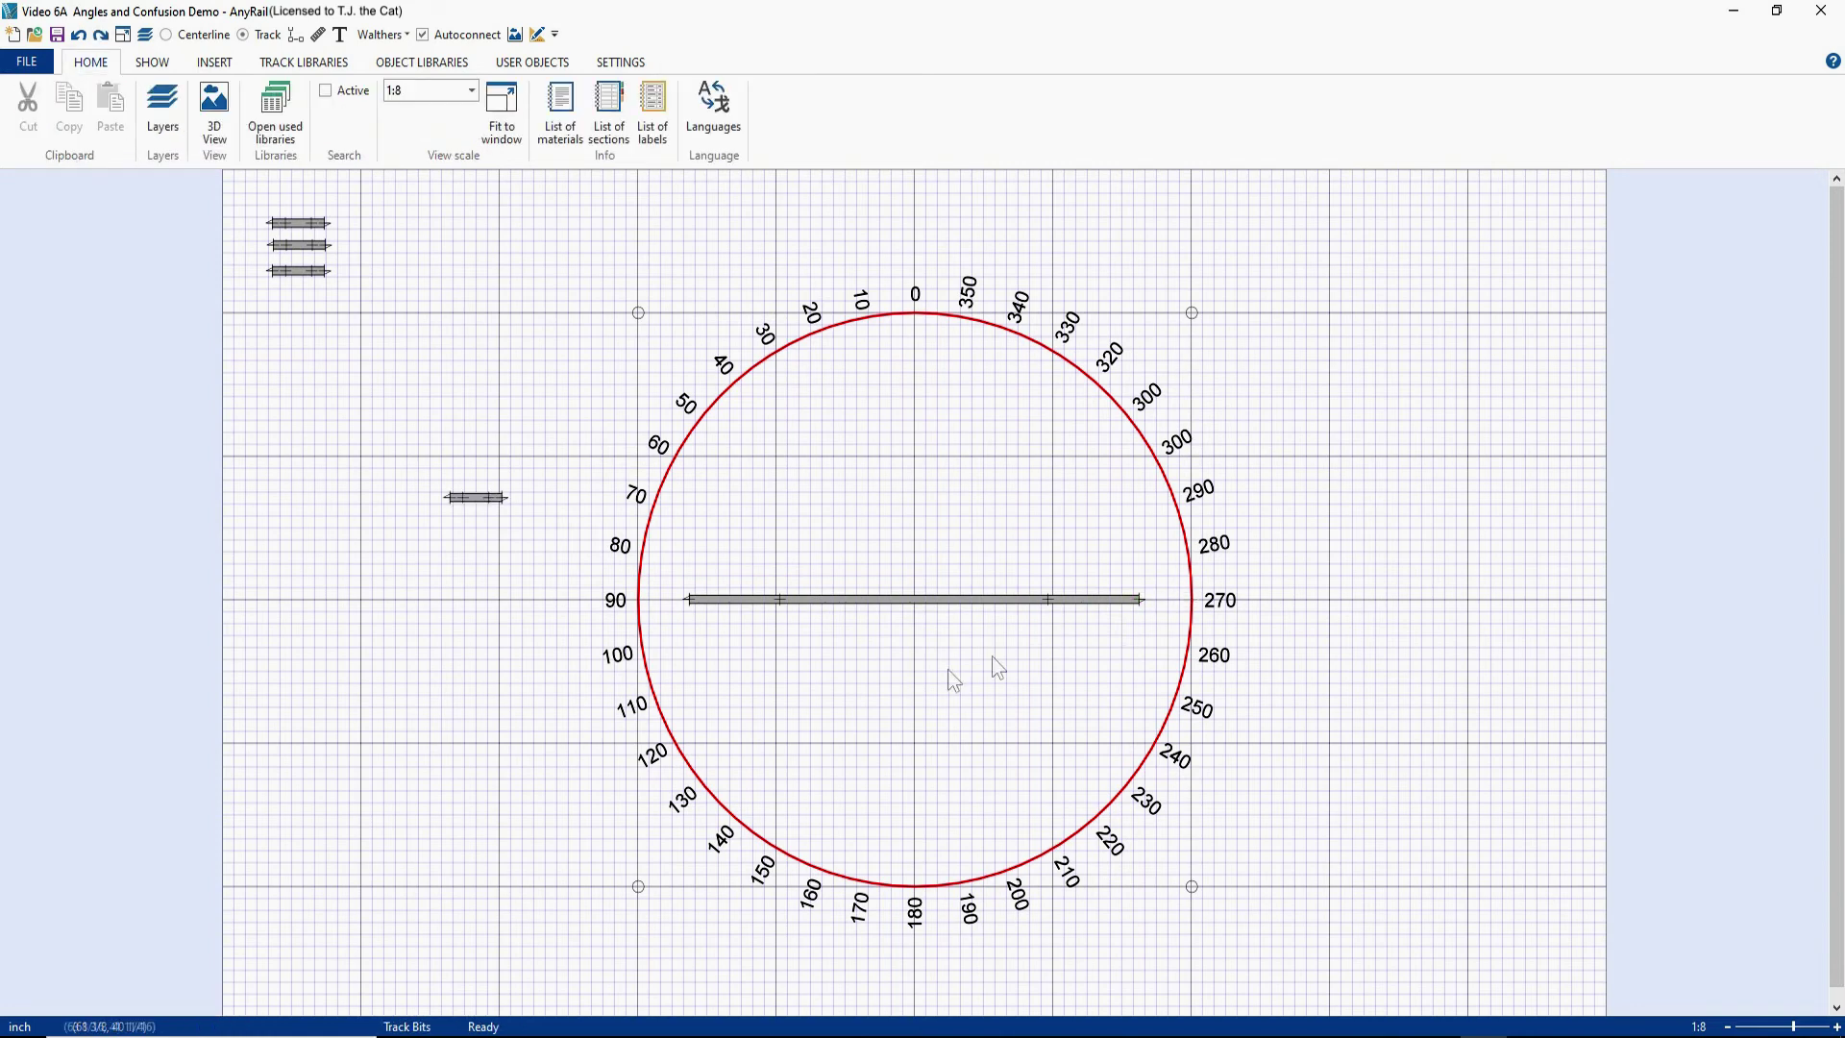
Step: Cut the horizontal flex track about 9 1/16 inches from its left end and check the angle at the new connection
left_click(747, 601)
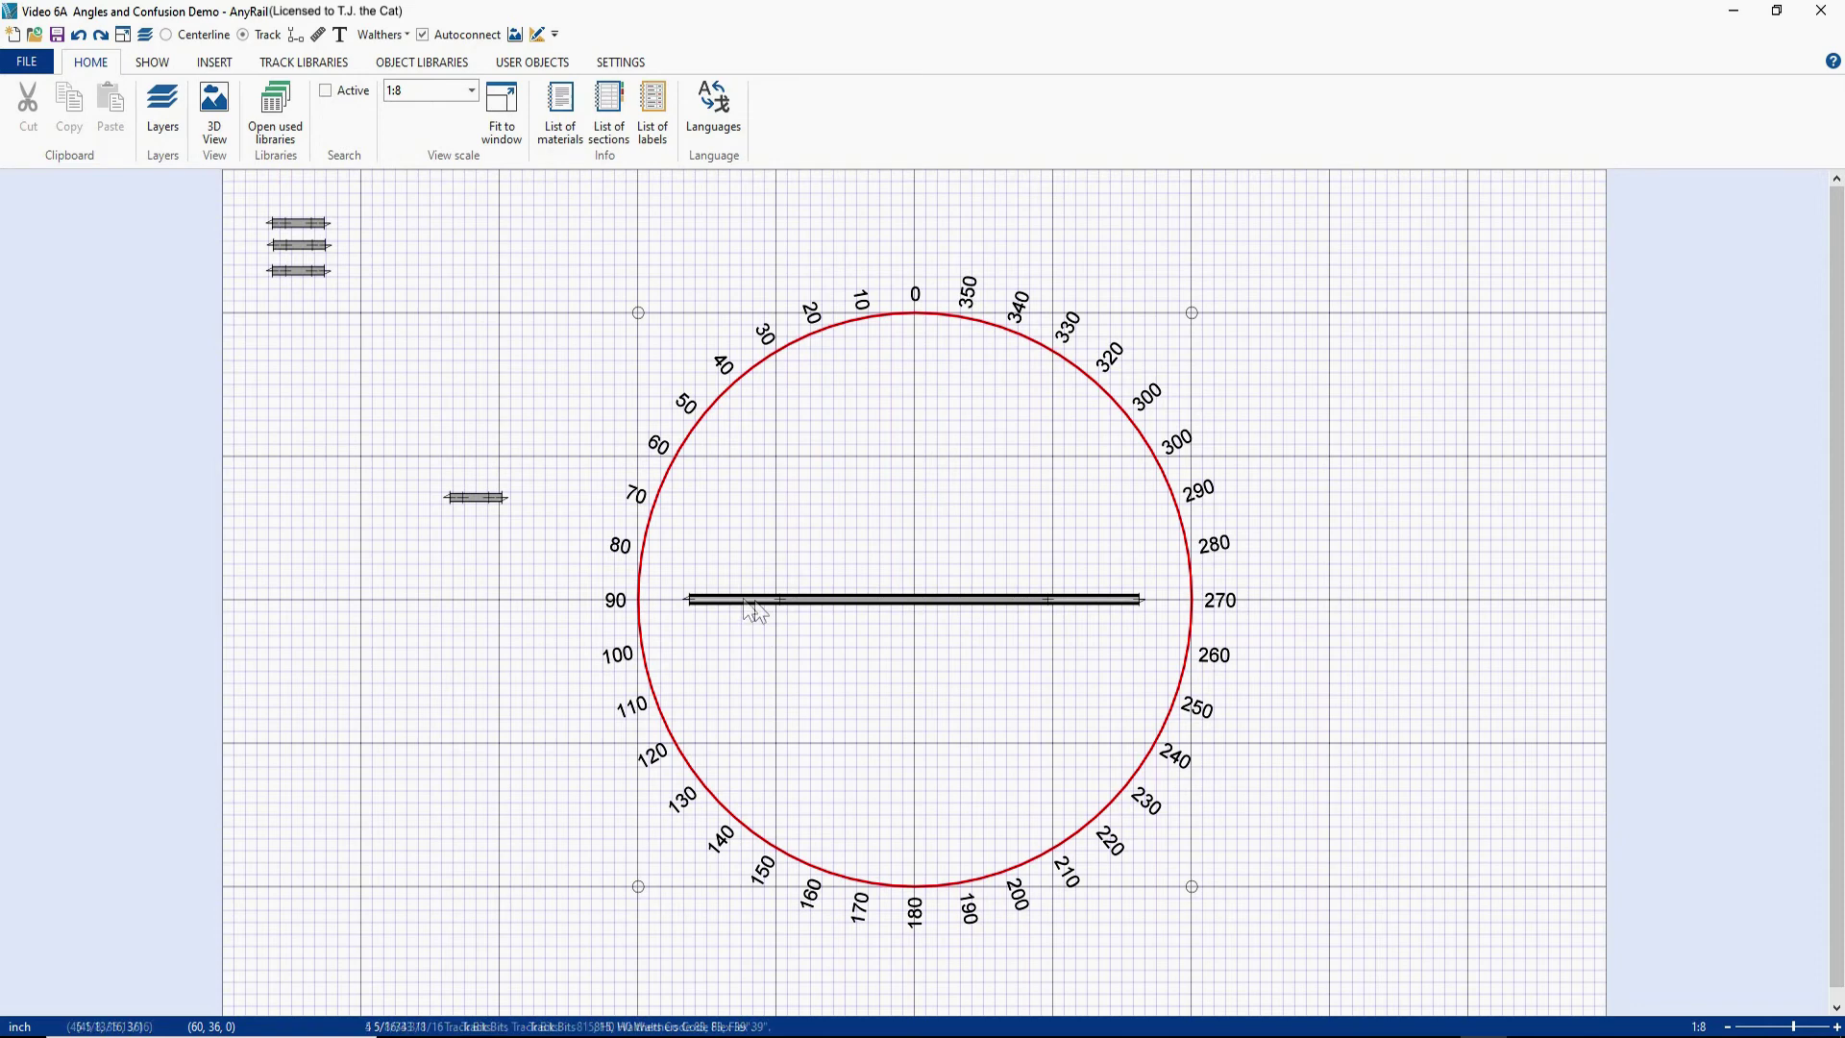
right_click(793, 597)
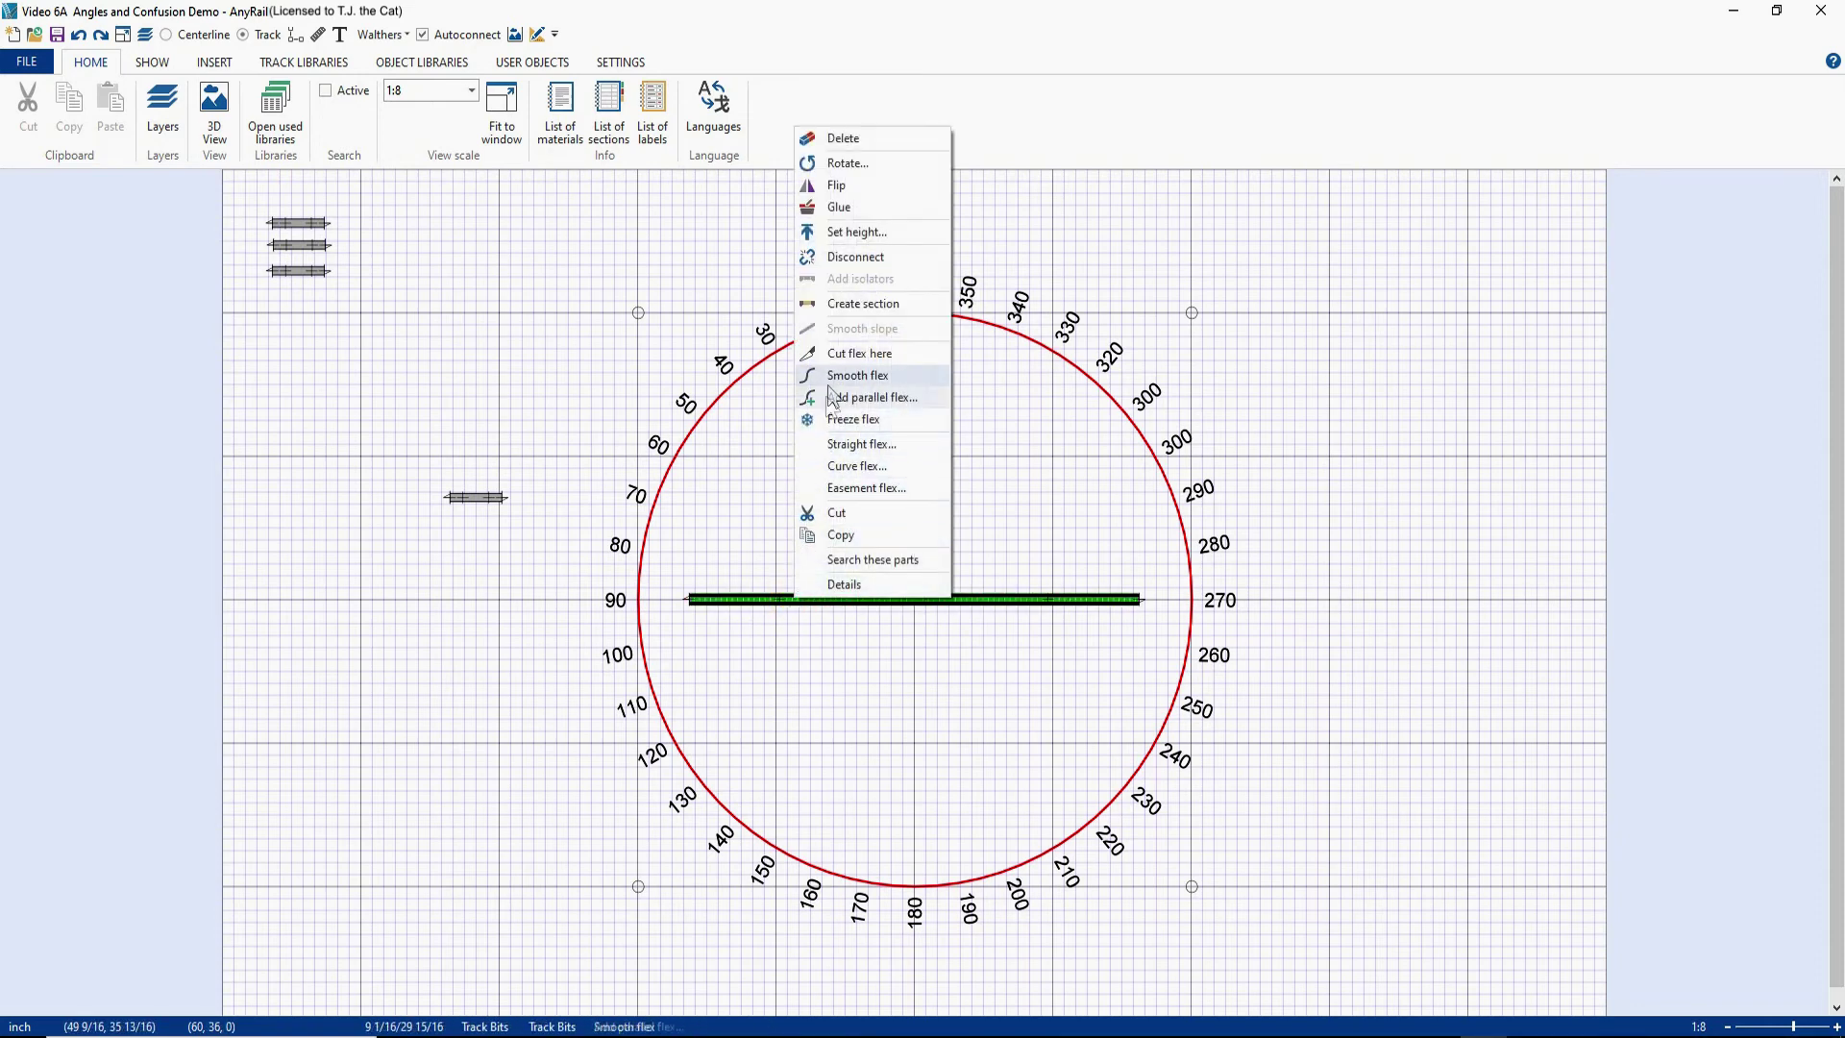
left_click(846, 352)
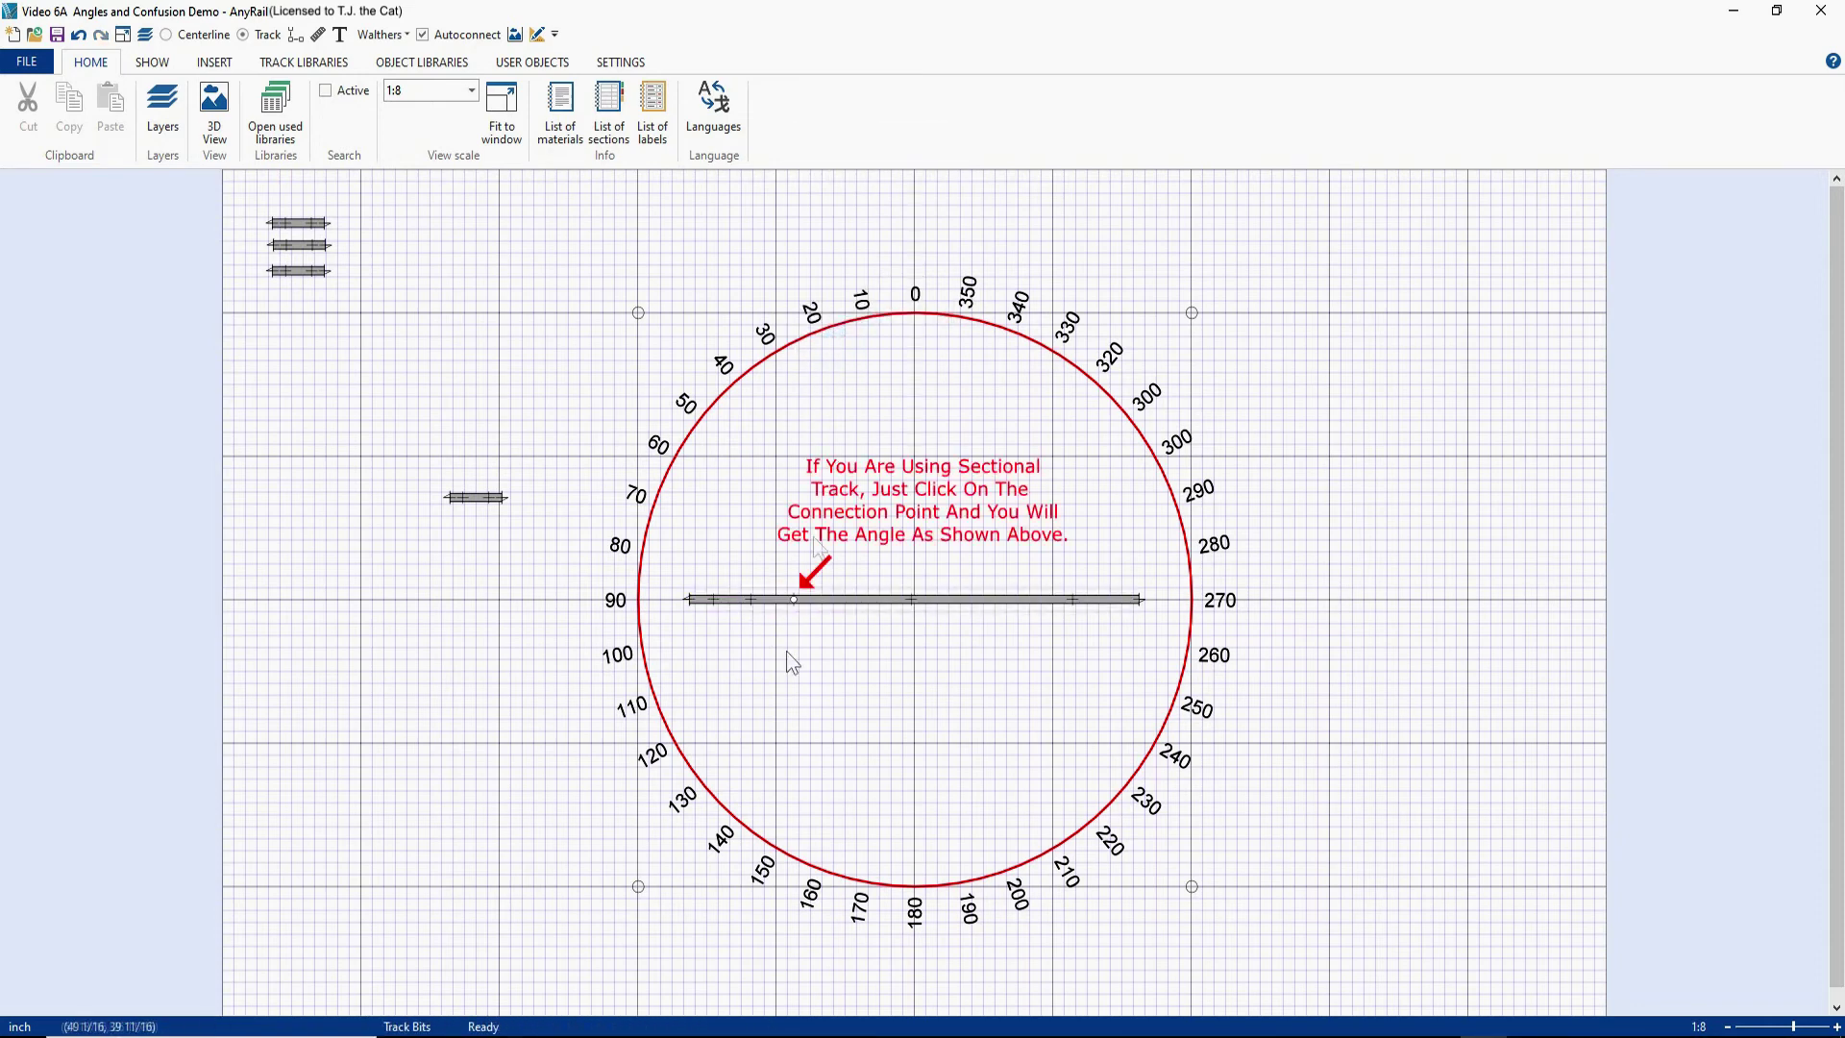
left_click(794, 600)
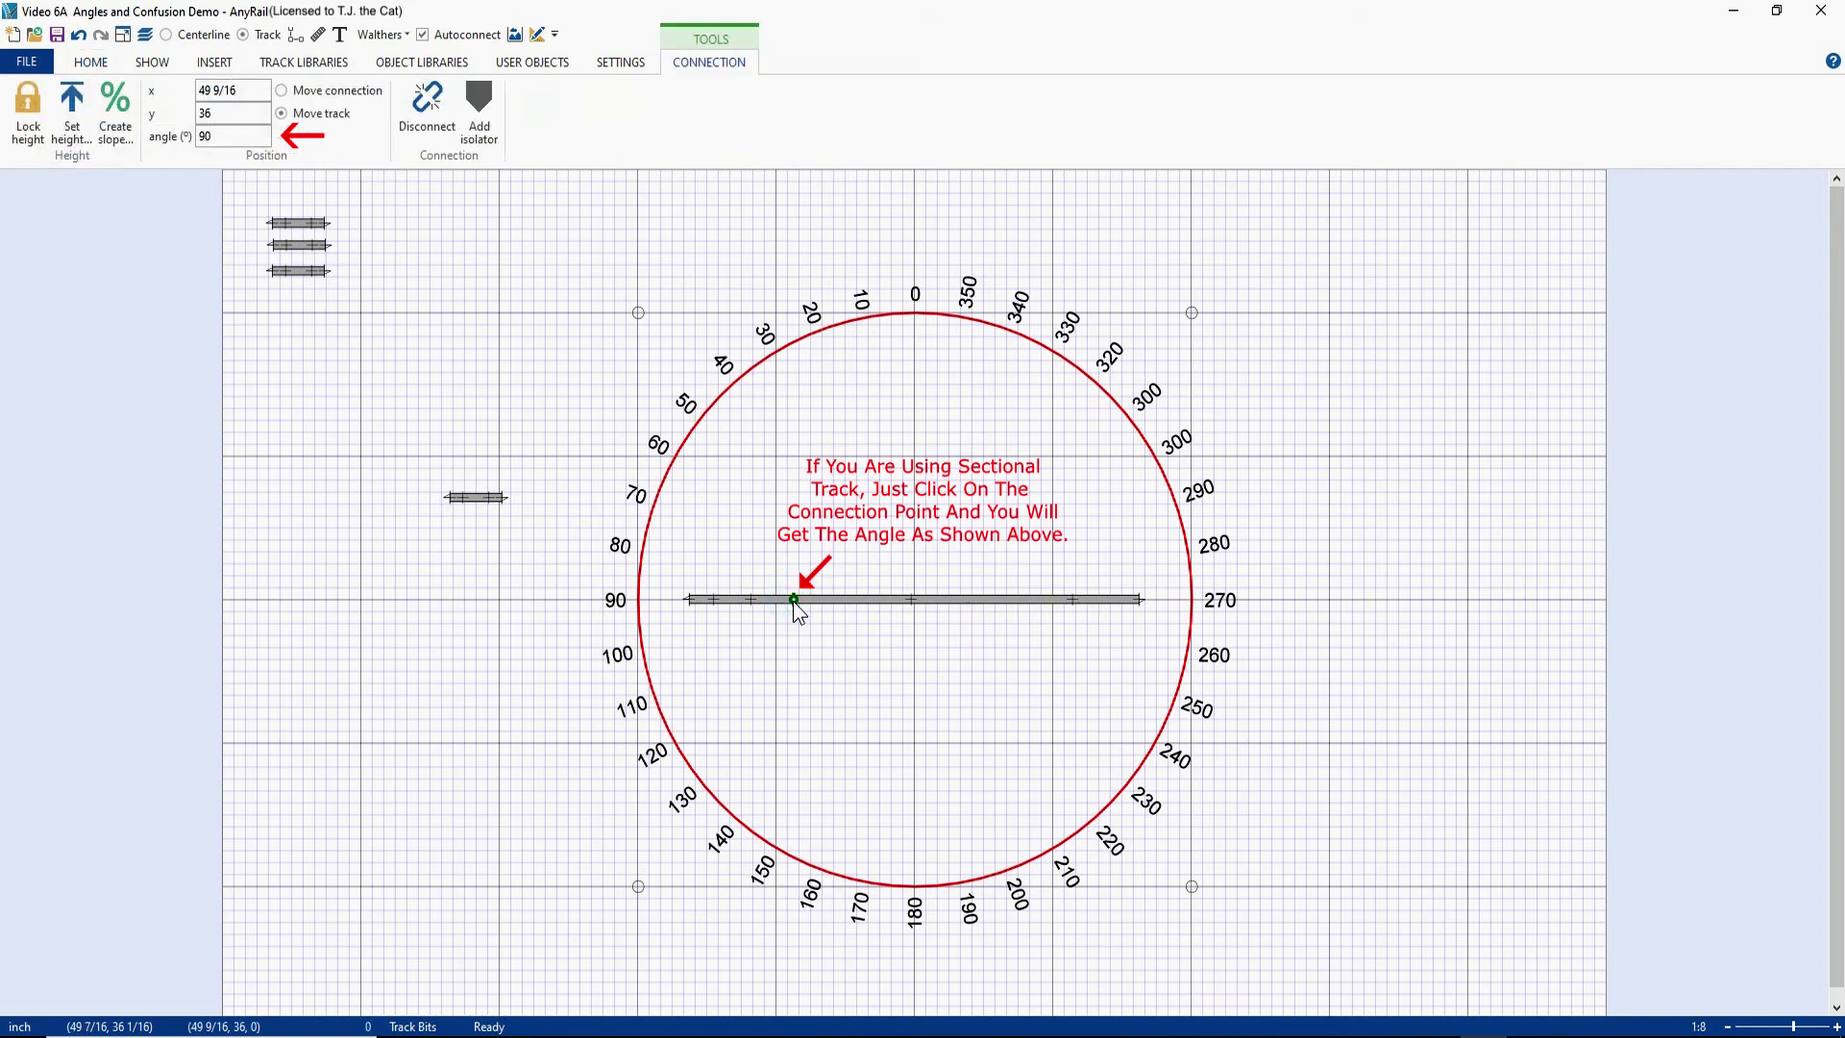
Step: Cut the longer flex piece about 9 7/16 inches from its right end and check the angles at both connections
right_click(1032, 596)
left_click(1030, 598)
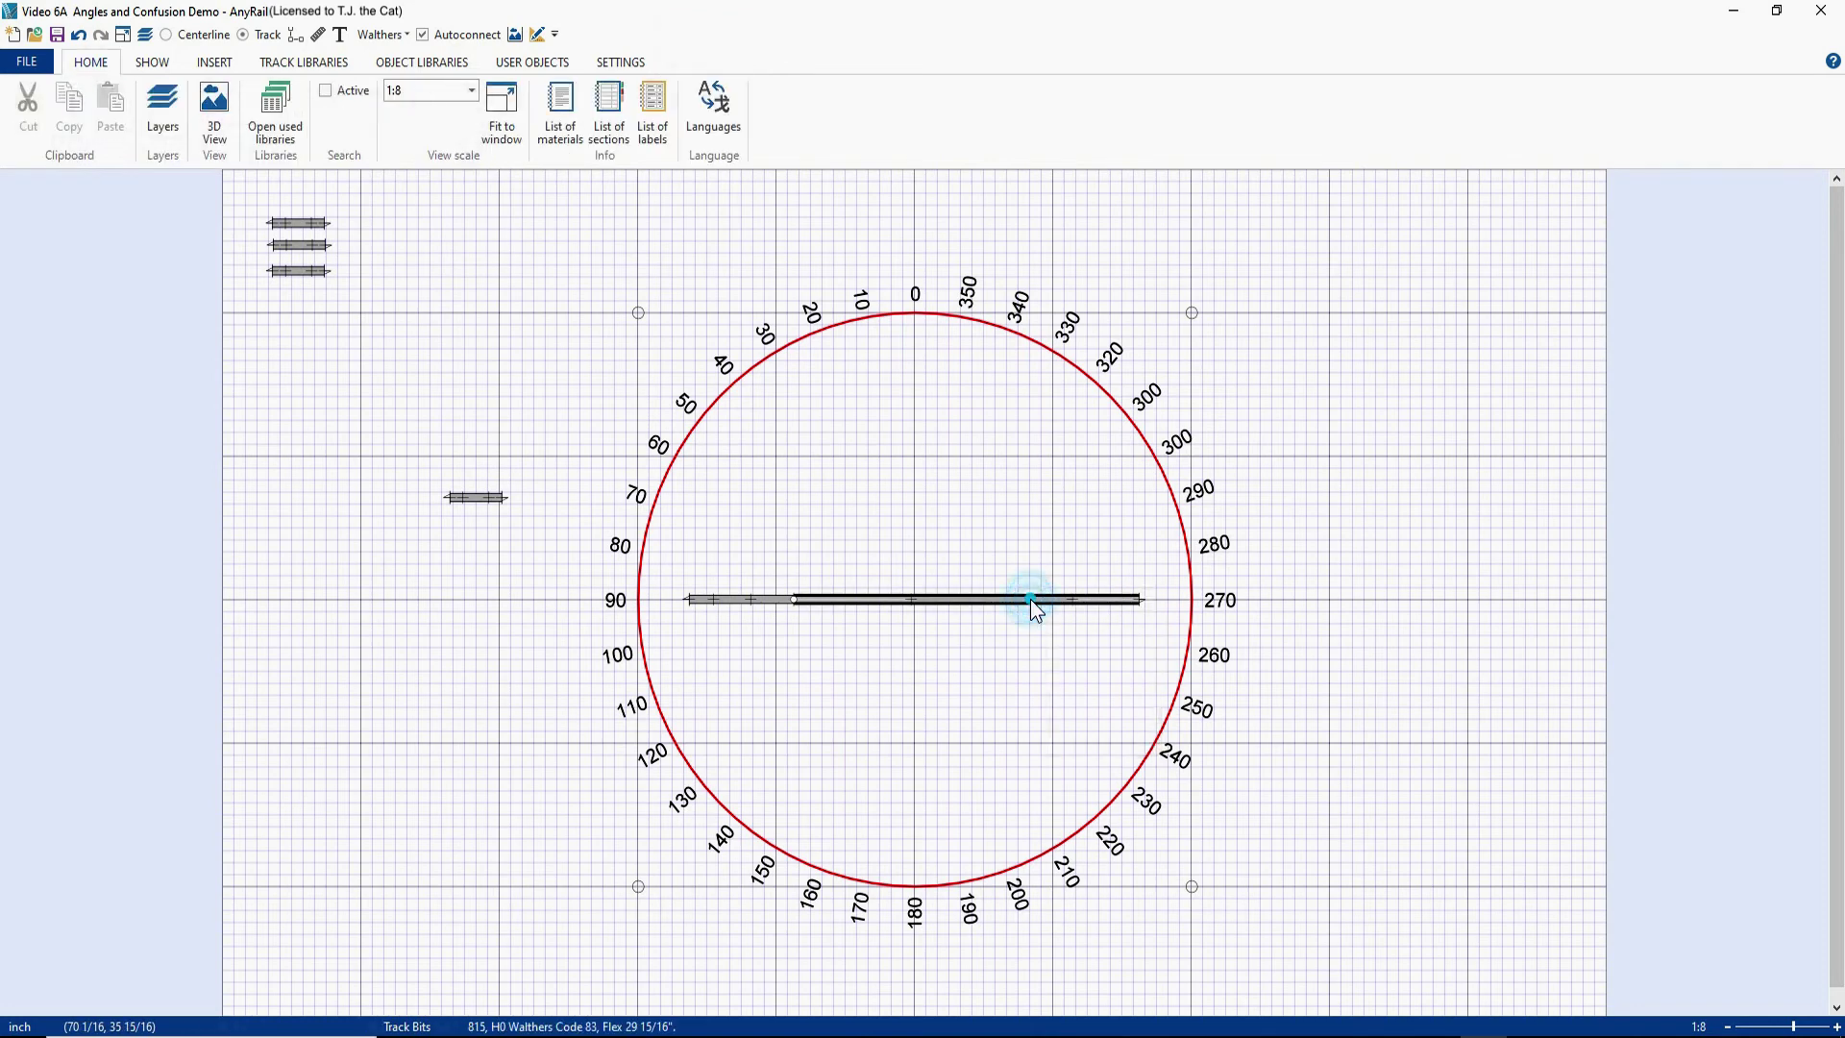
right_click(1031, 598)
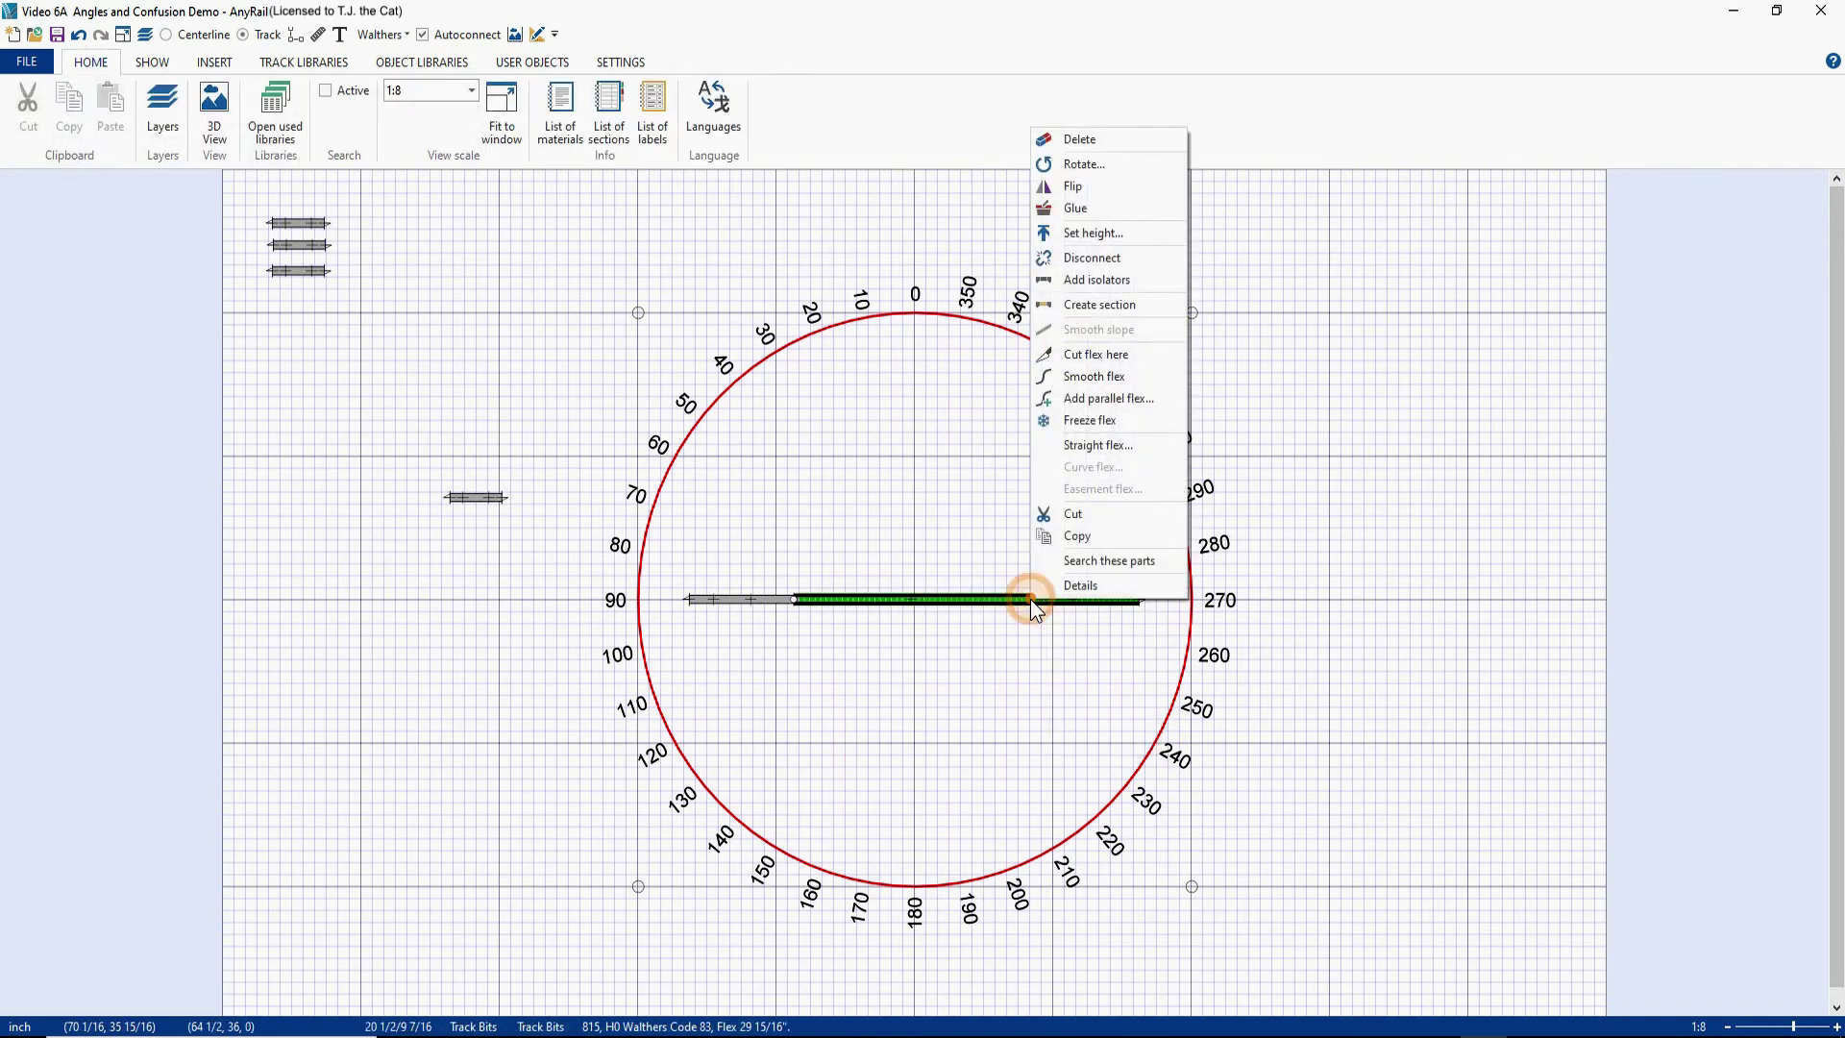
left_click(1074, 357)
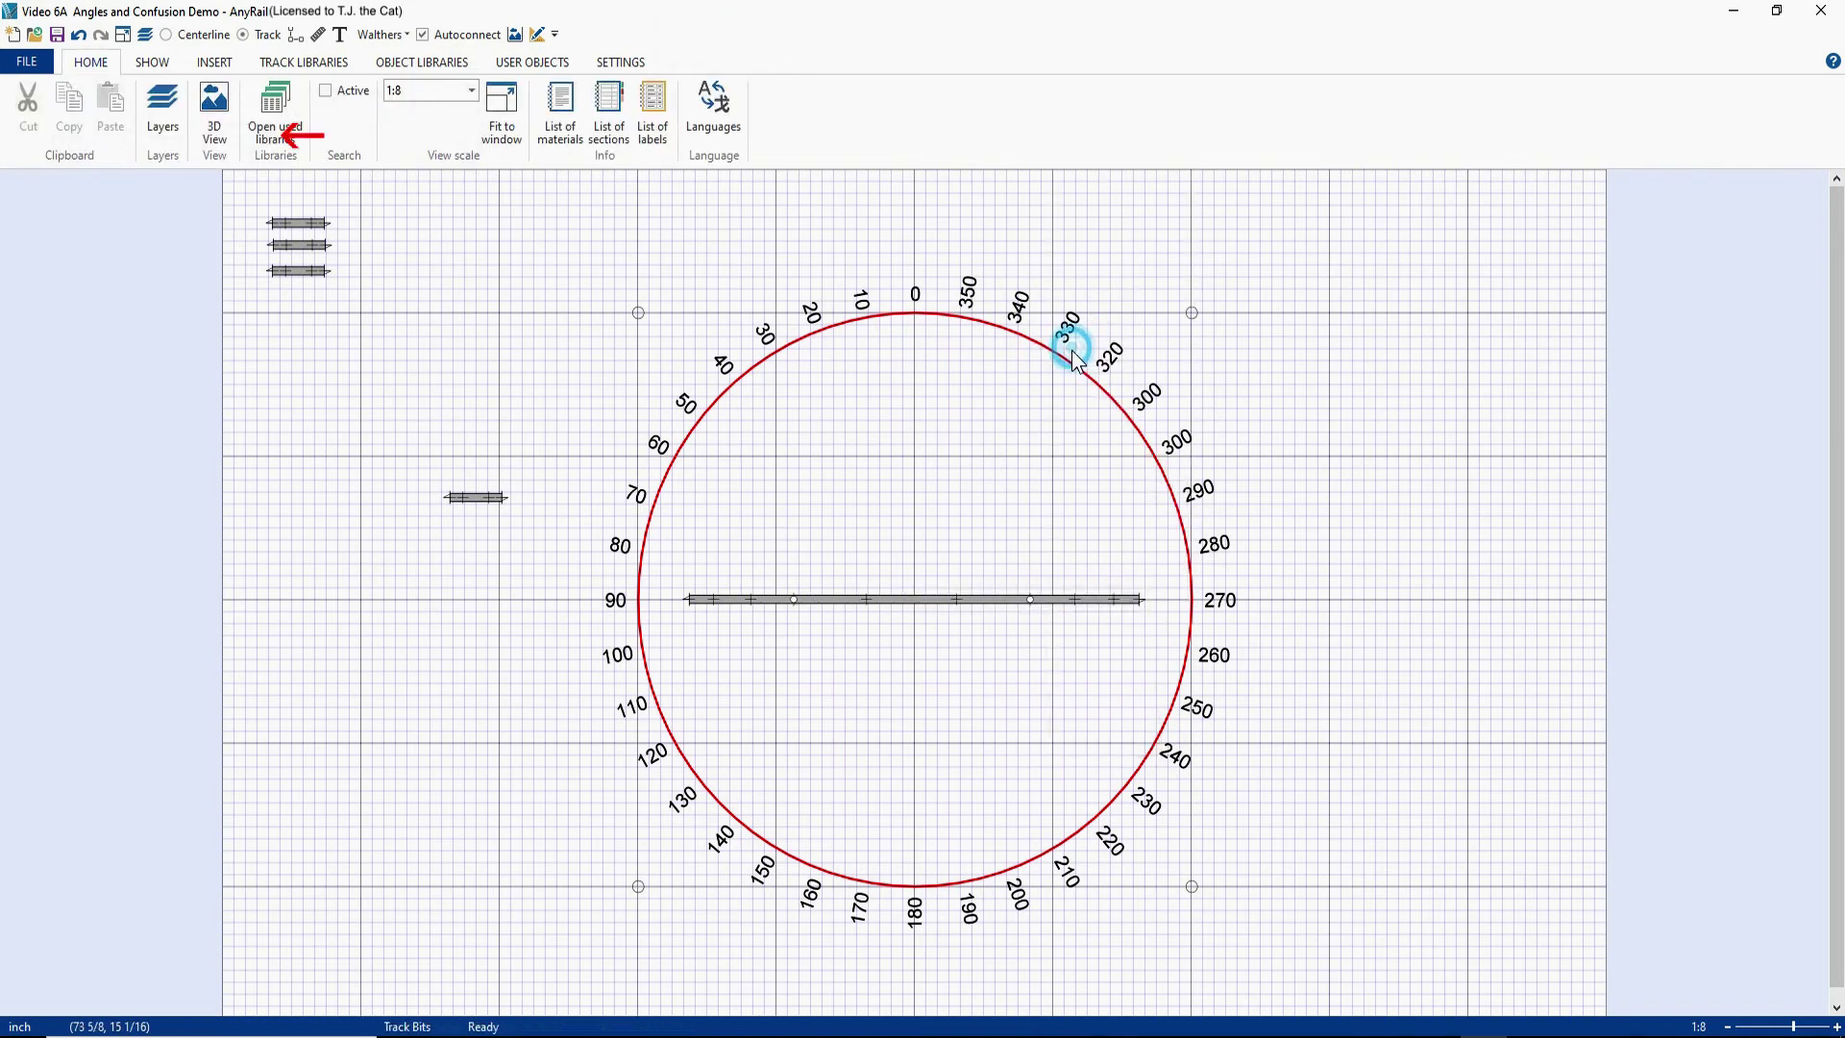
left_click(1029, 598)
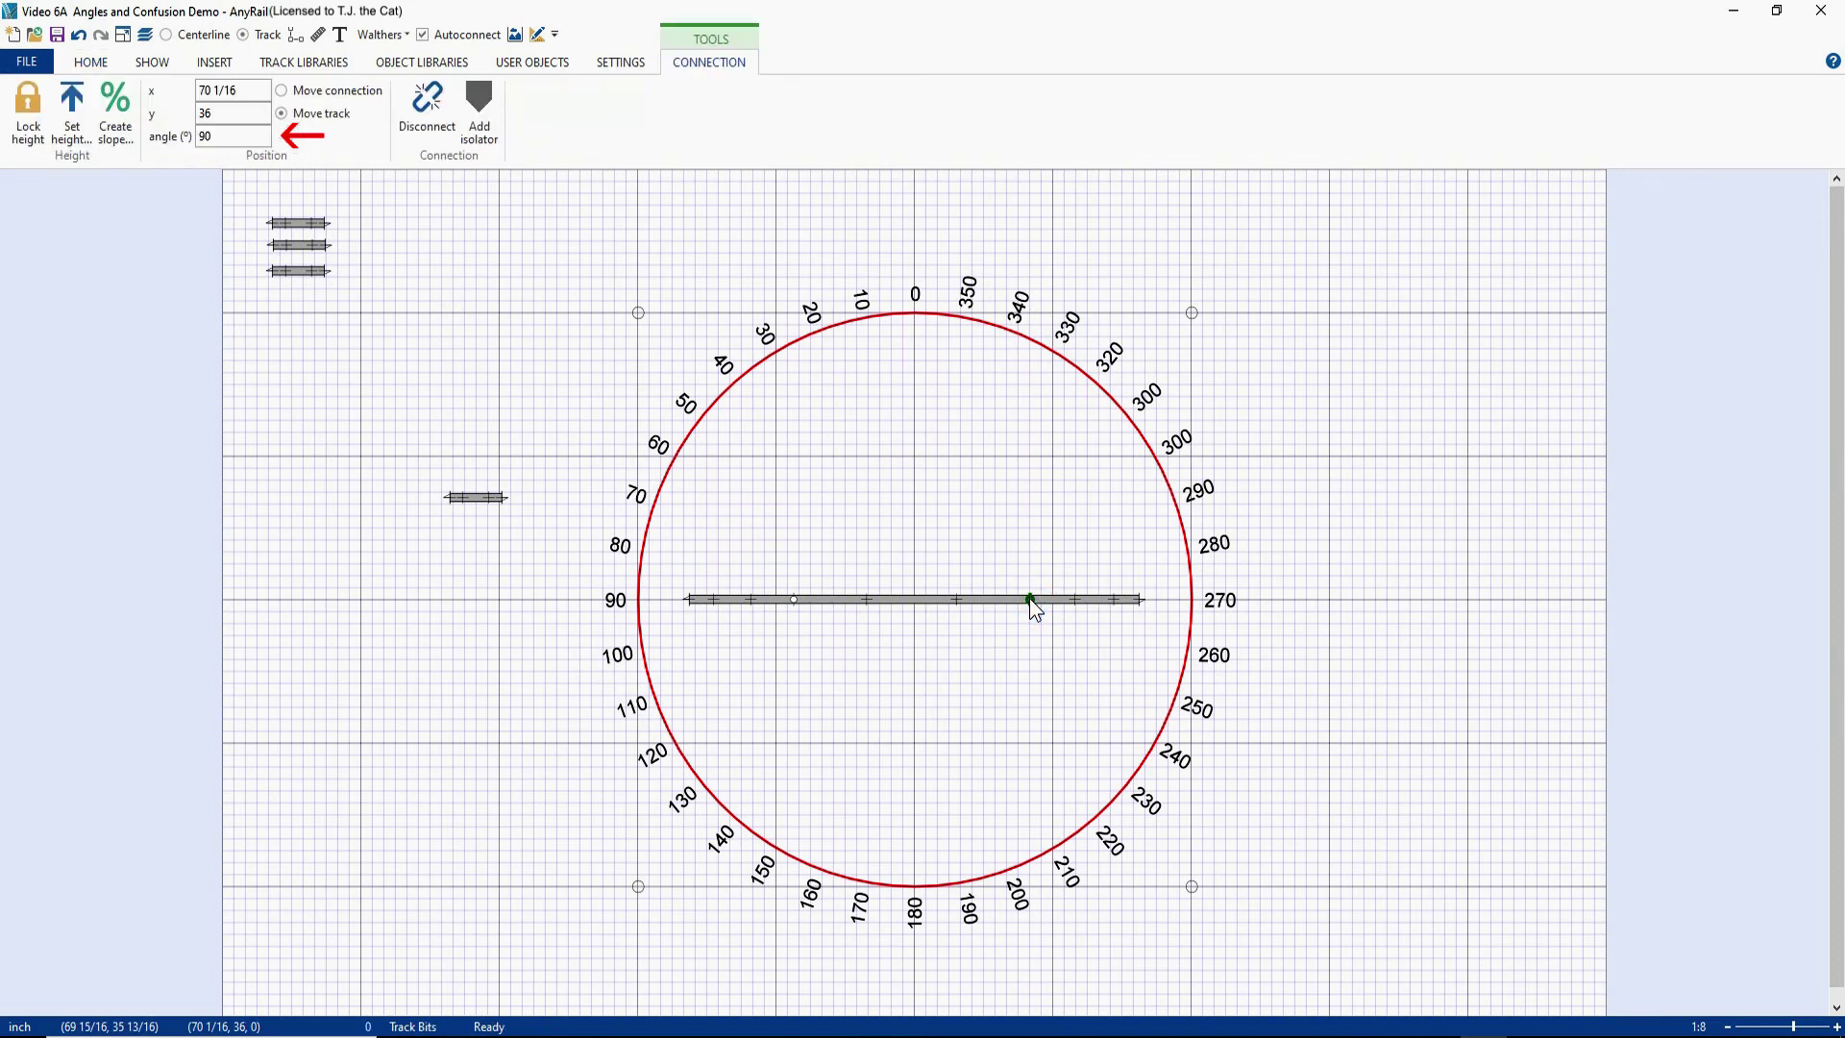
left_click(794, 597)
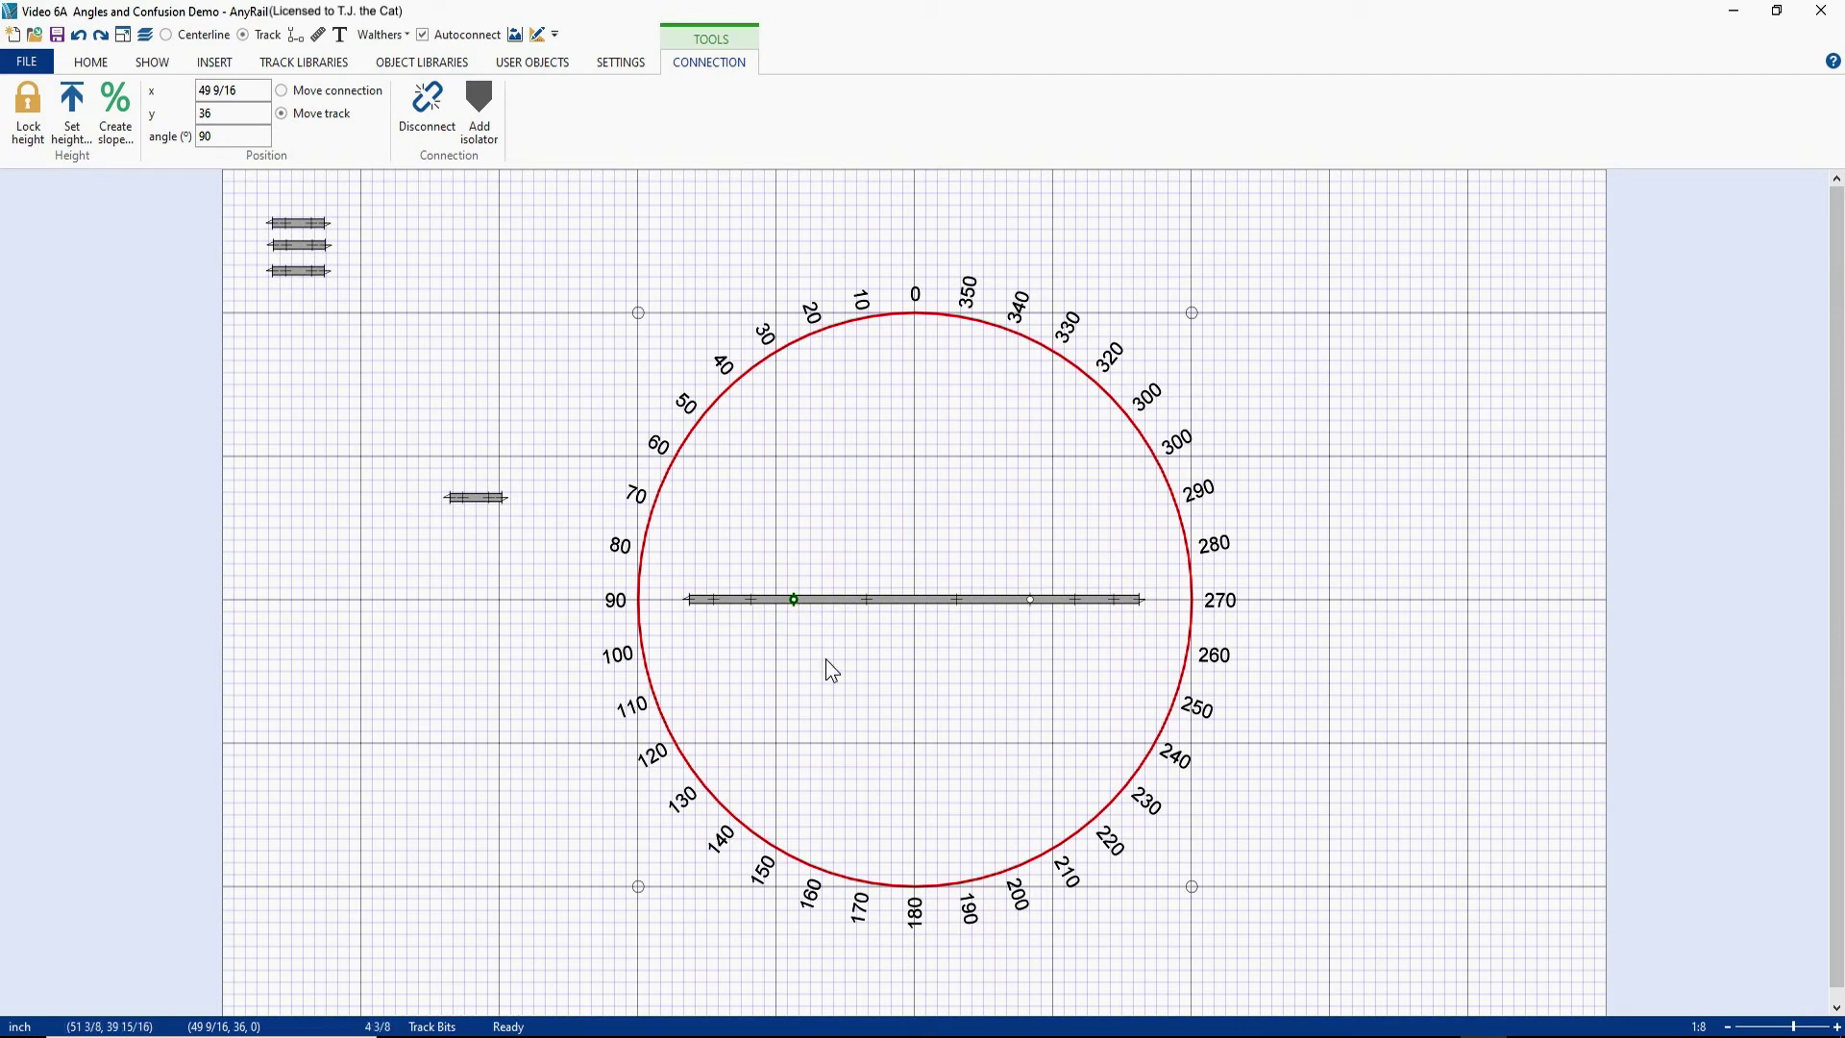
Step: Copy the middle flex piece above the horizontal track and rotate the copy 30 degrees counterclockwise
left_click(913, 600)
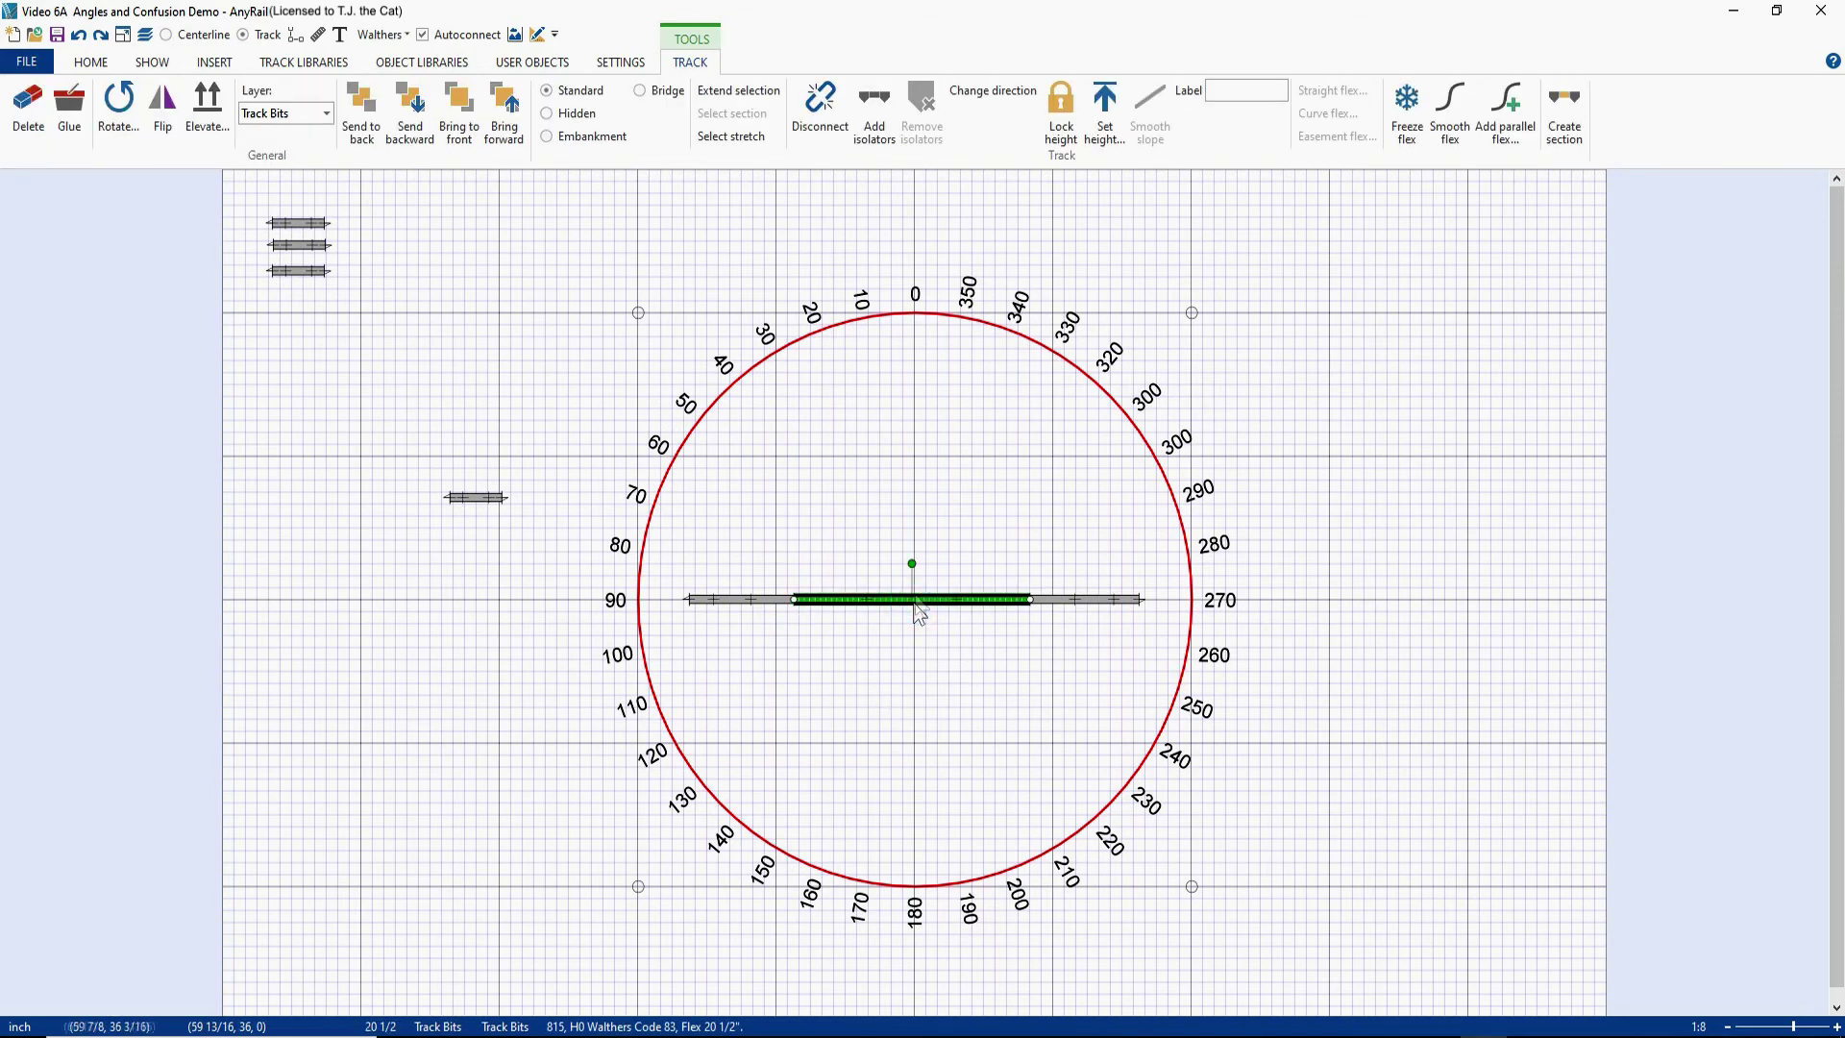
left_click_drag(917, 599, 921, 478)
right_click(922, 481)
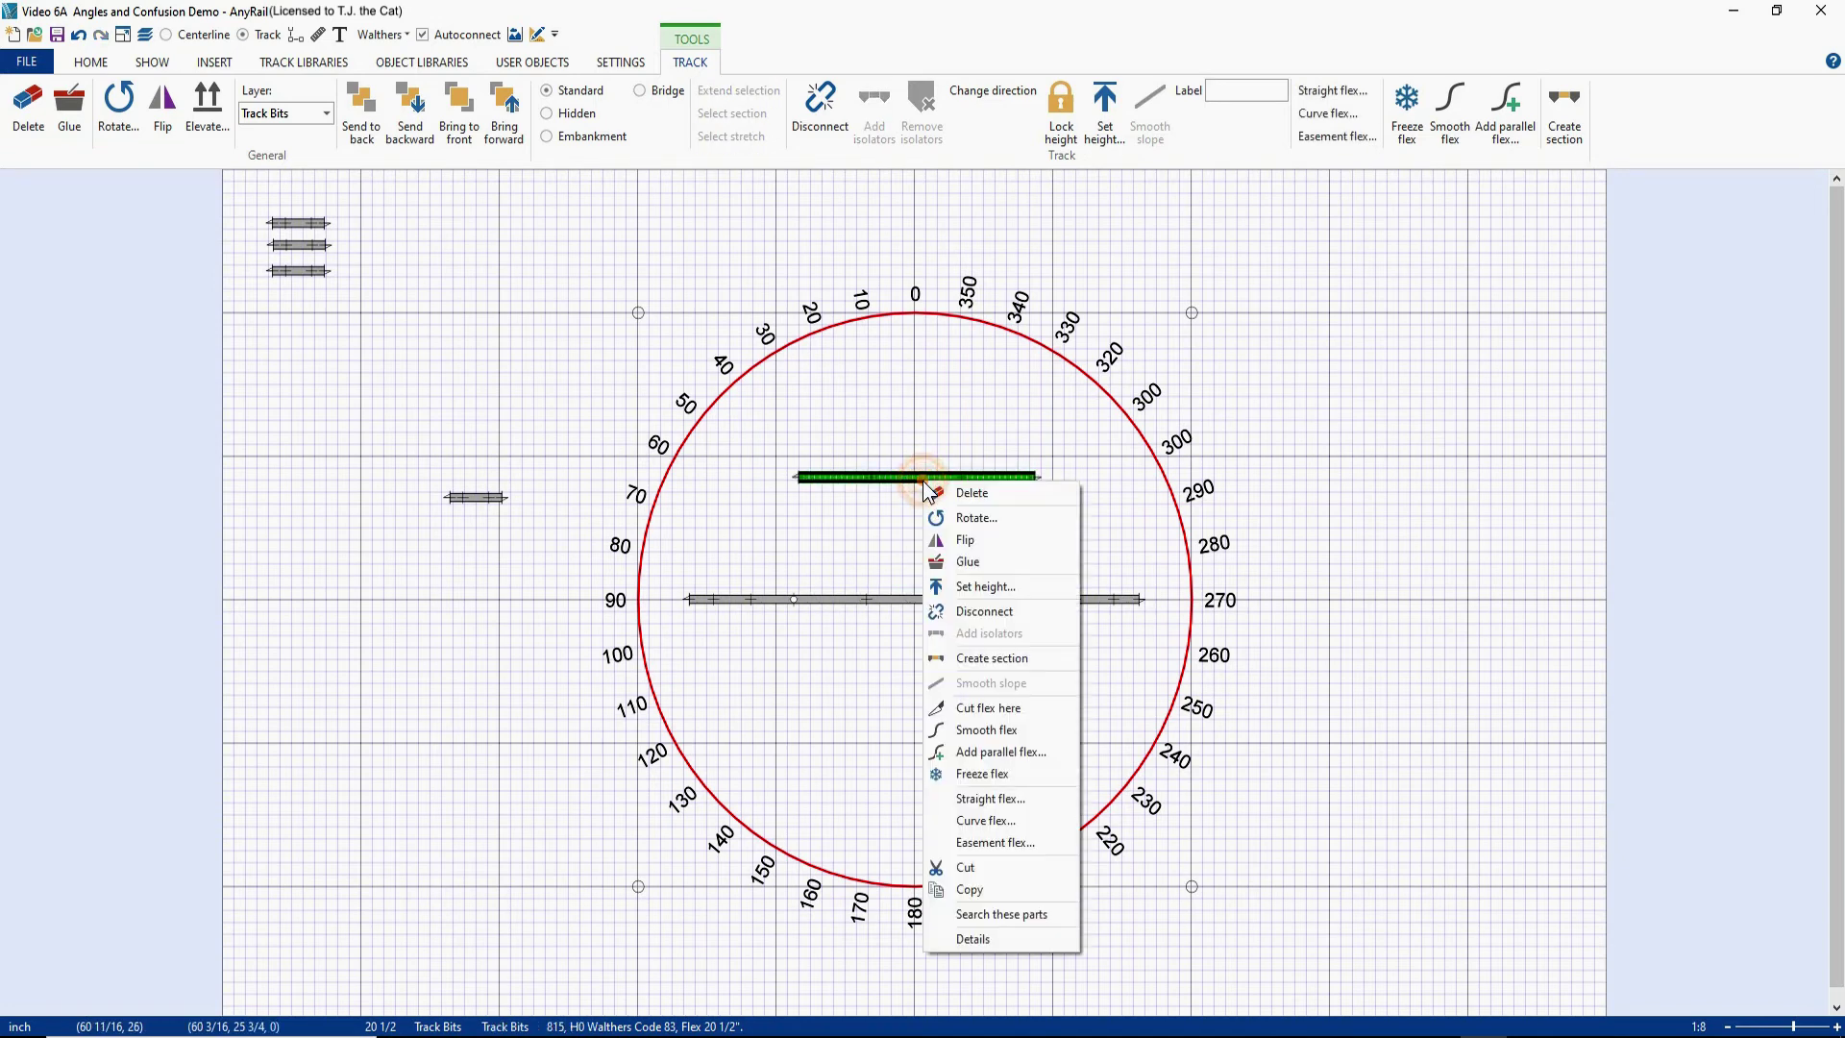
left_click(976, 517)
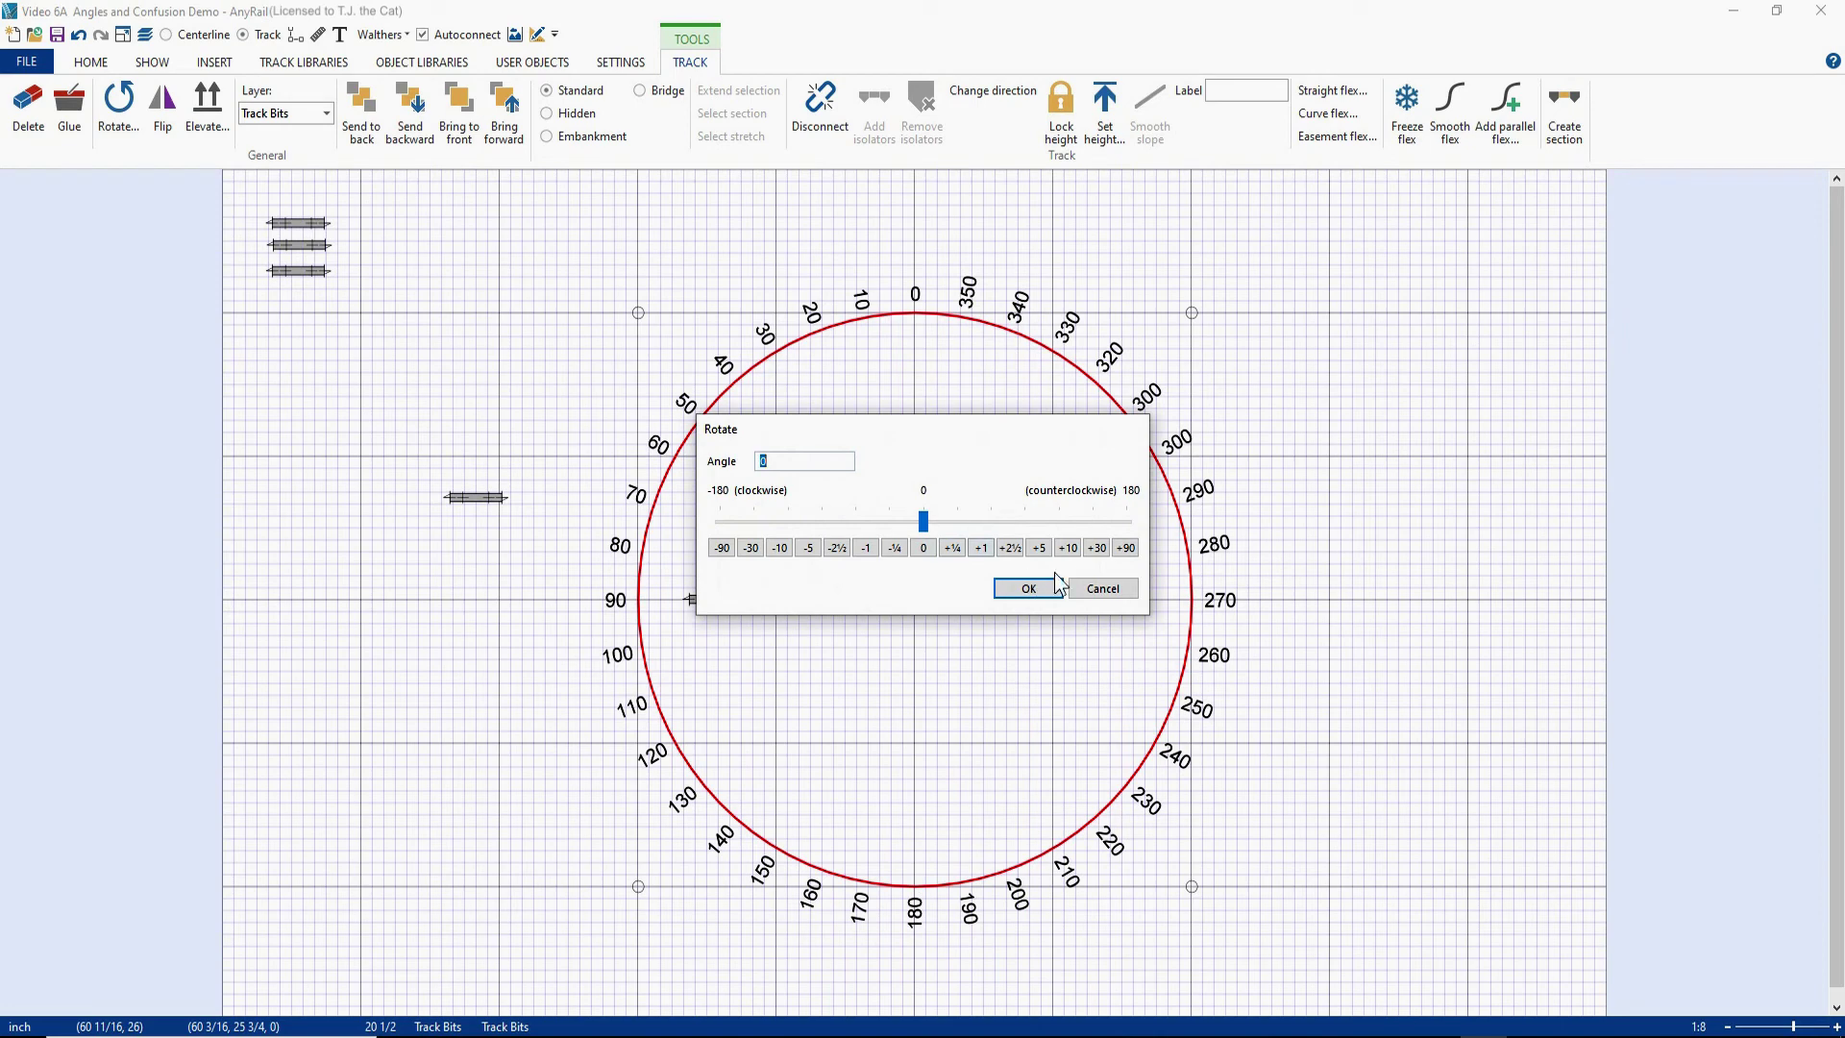
left_click(1097, 548)
left_click(1029, 589)
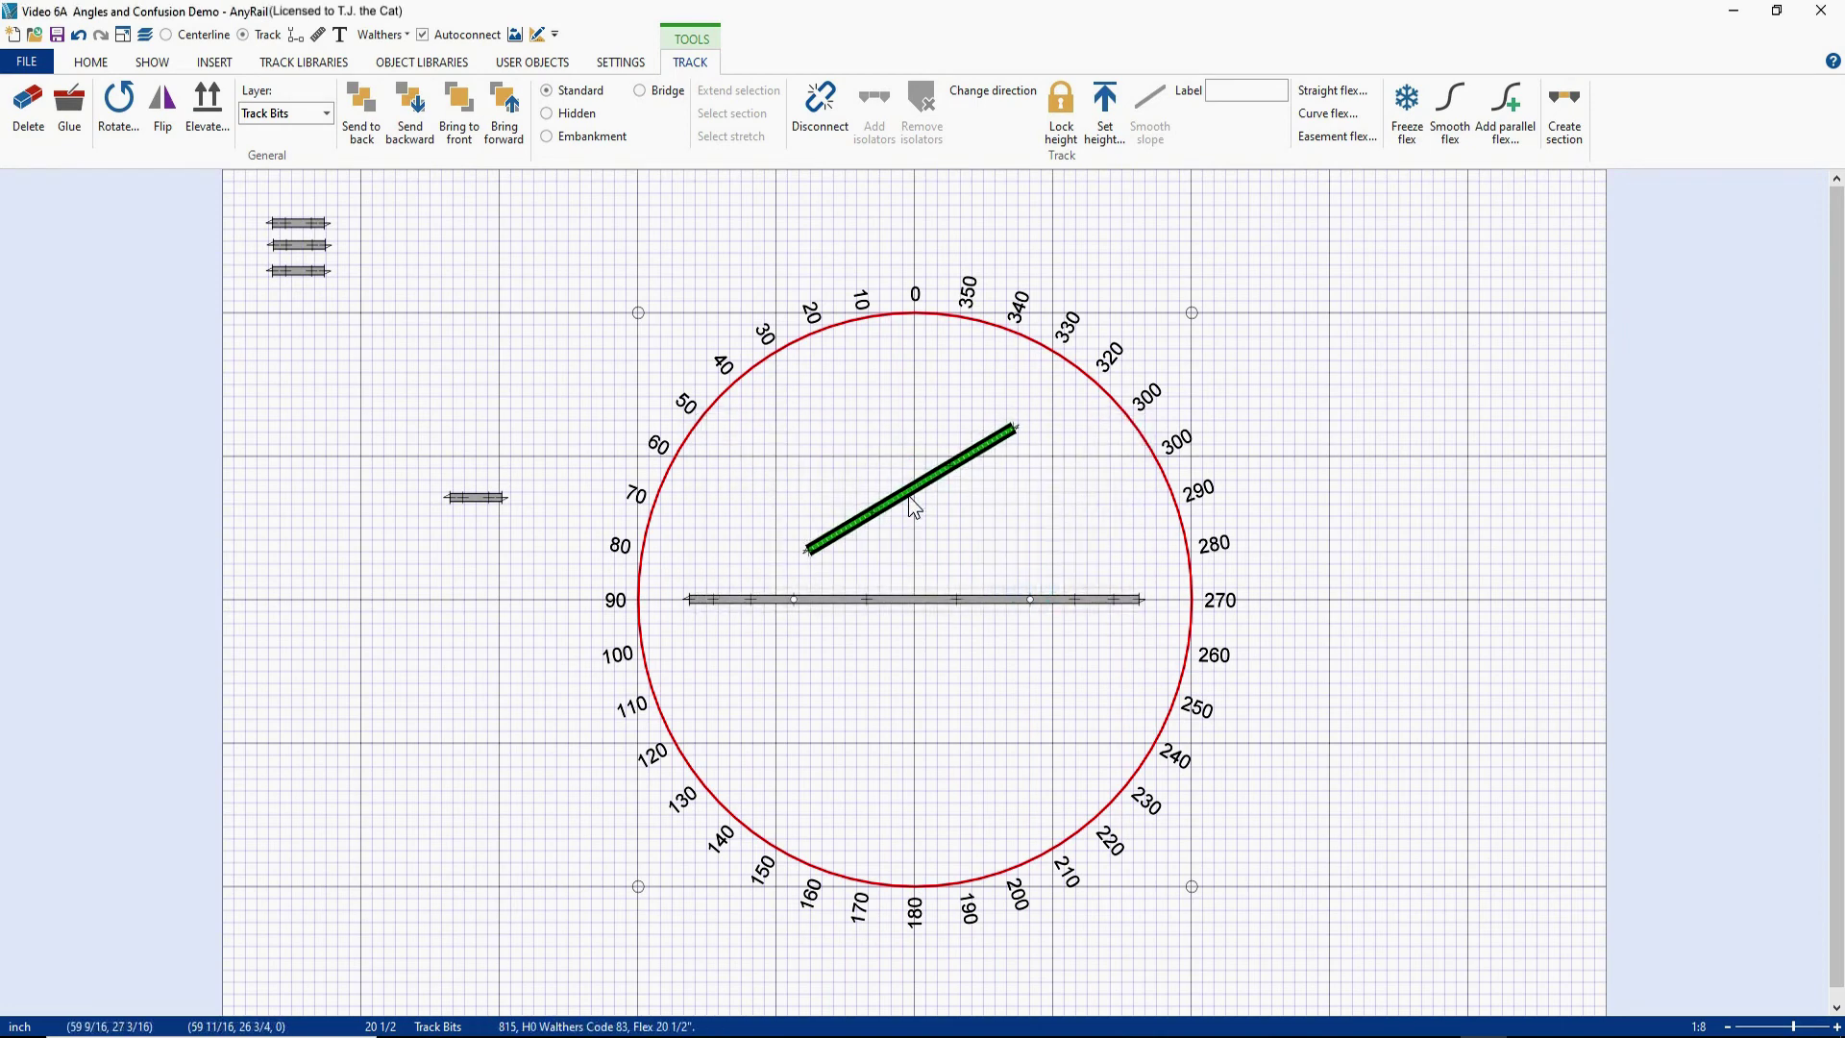
Step: Move the rotated flex copy to the degree circle's center and stretch both its ends outward to a length of about 31 1/2 inches
left_click_drag(913, 505, 918, 620)
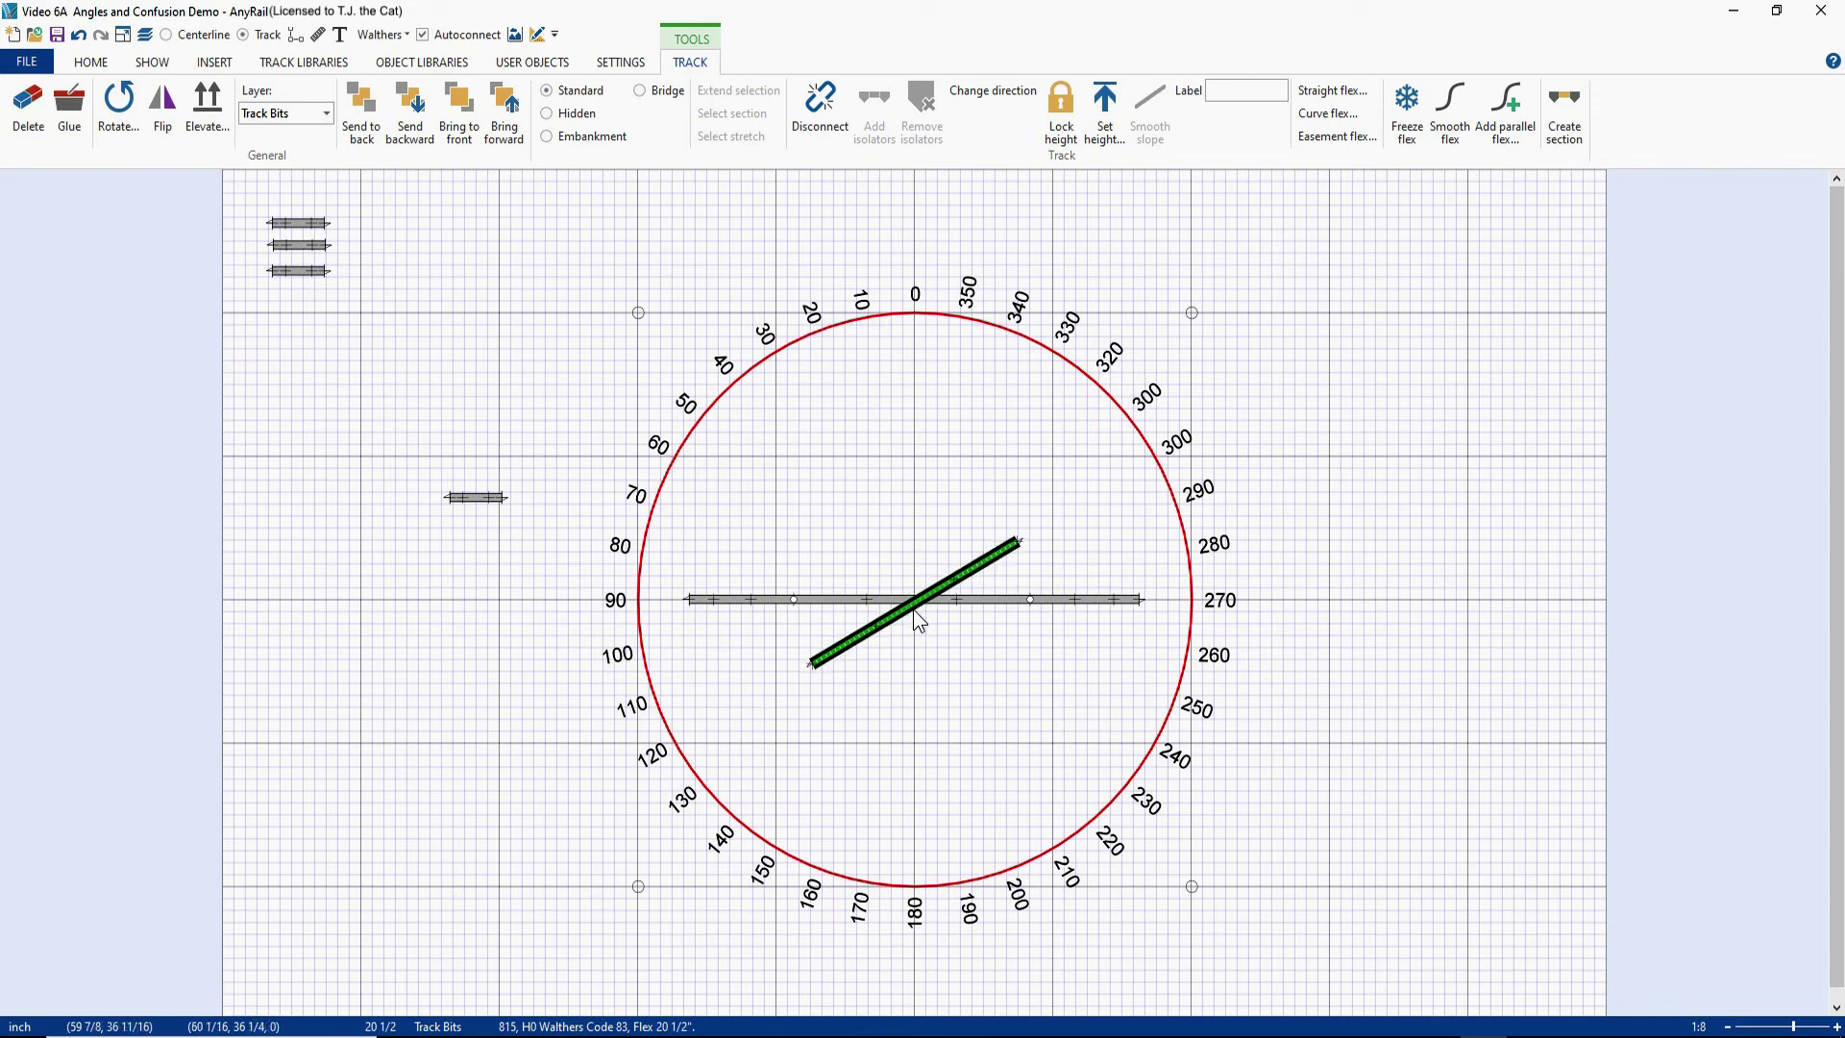
left_click_drag(915, 613, 918, 620)
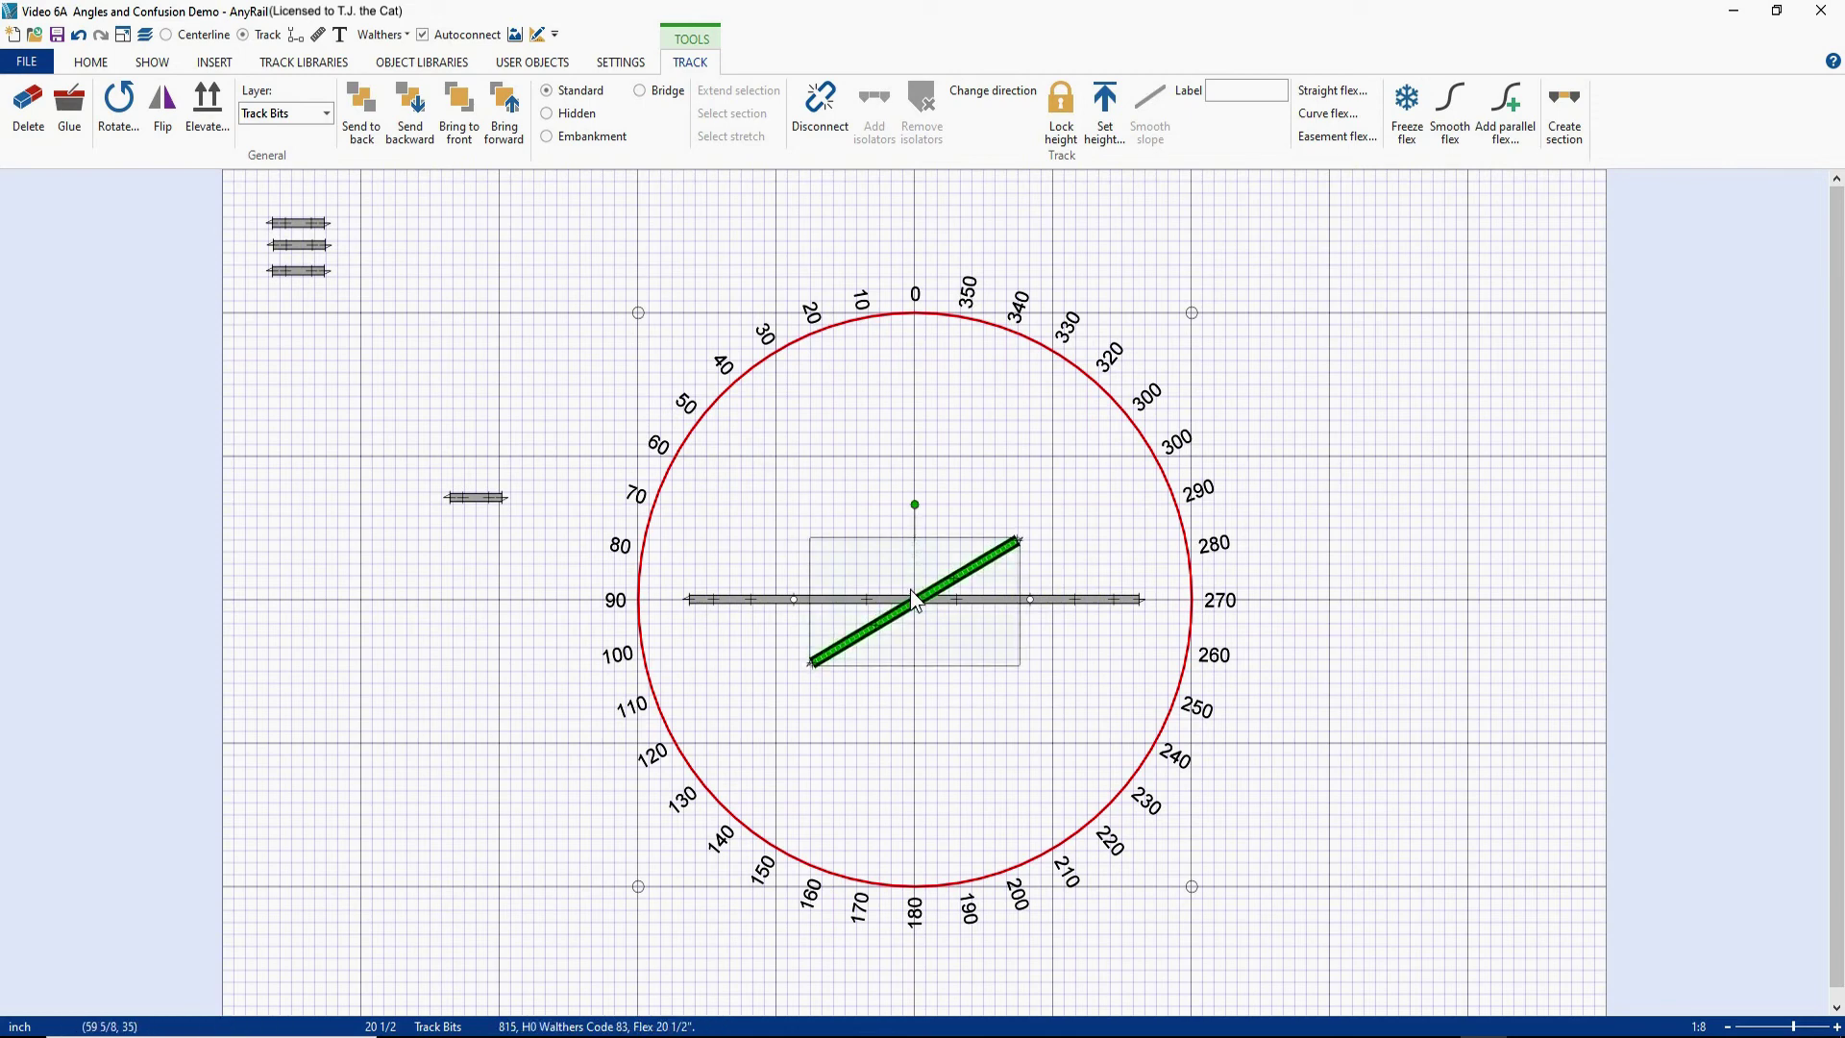
left_click(812, 666)
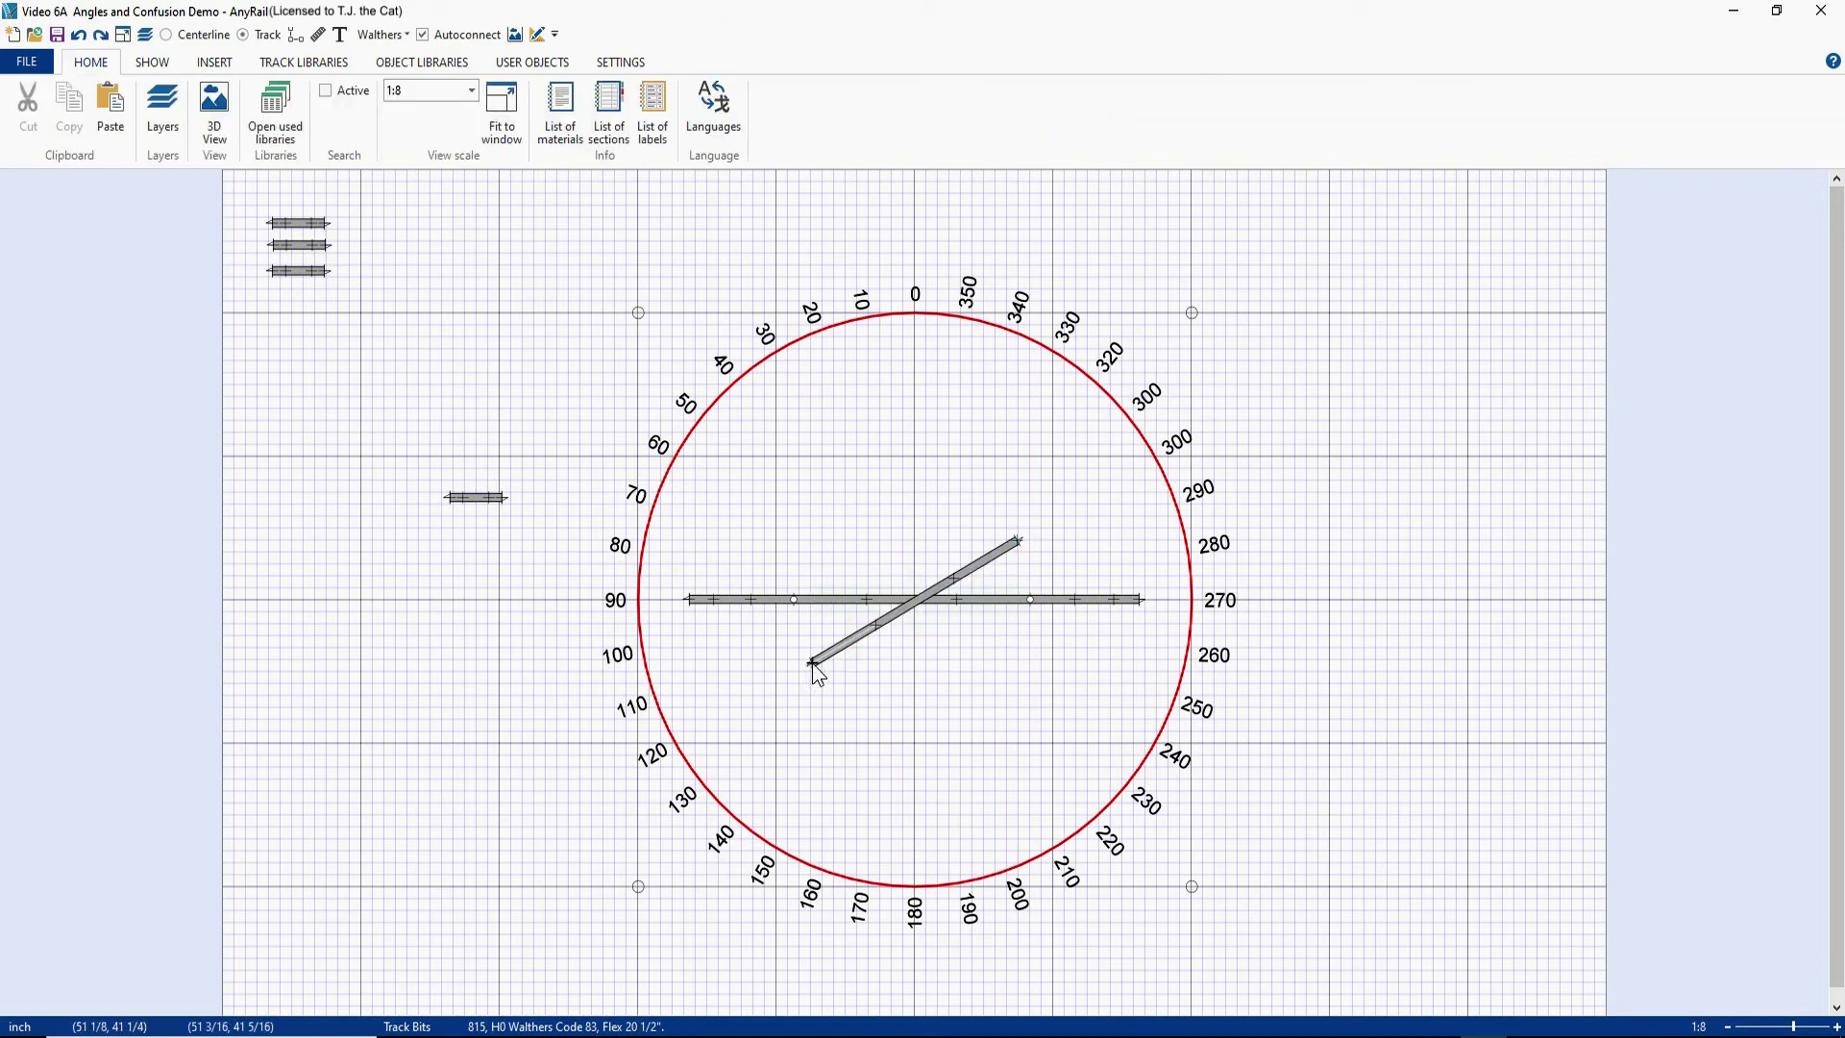
left_click_drag(811, 665, 763, 694)
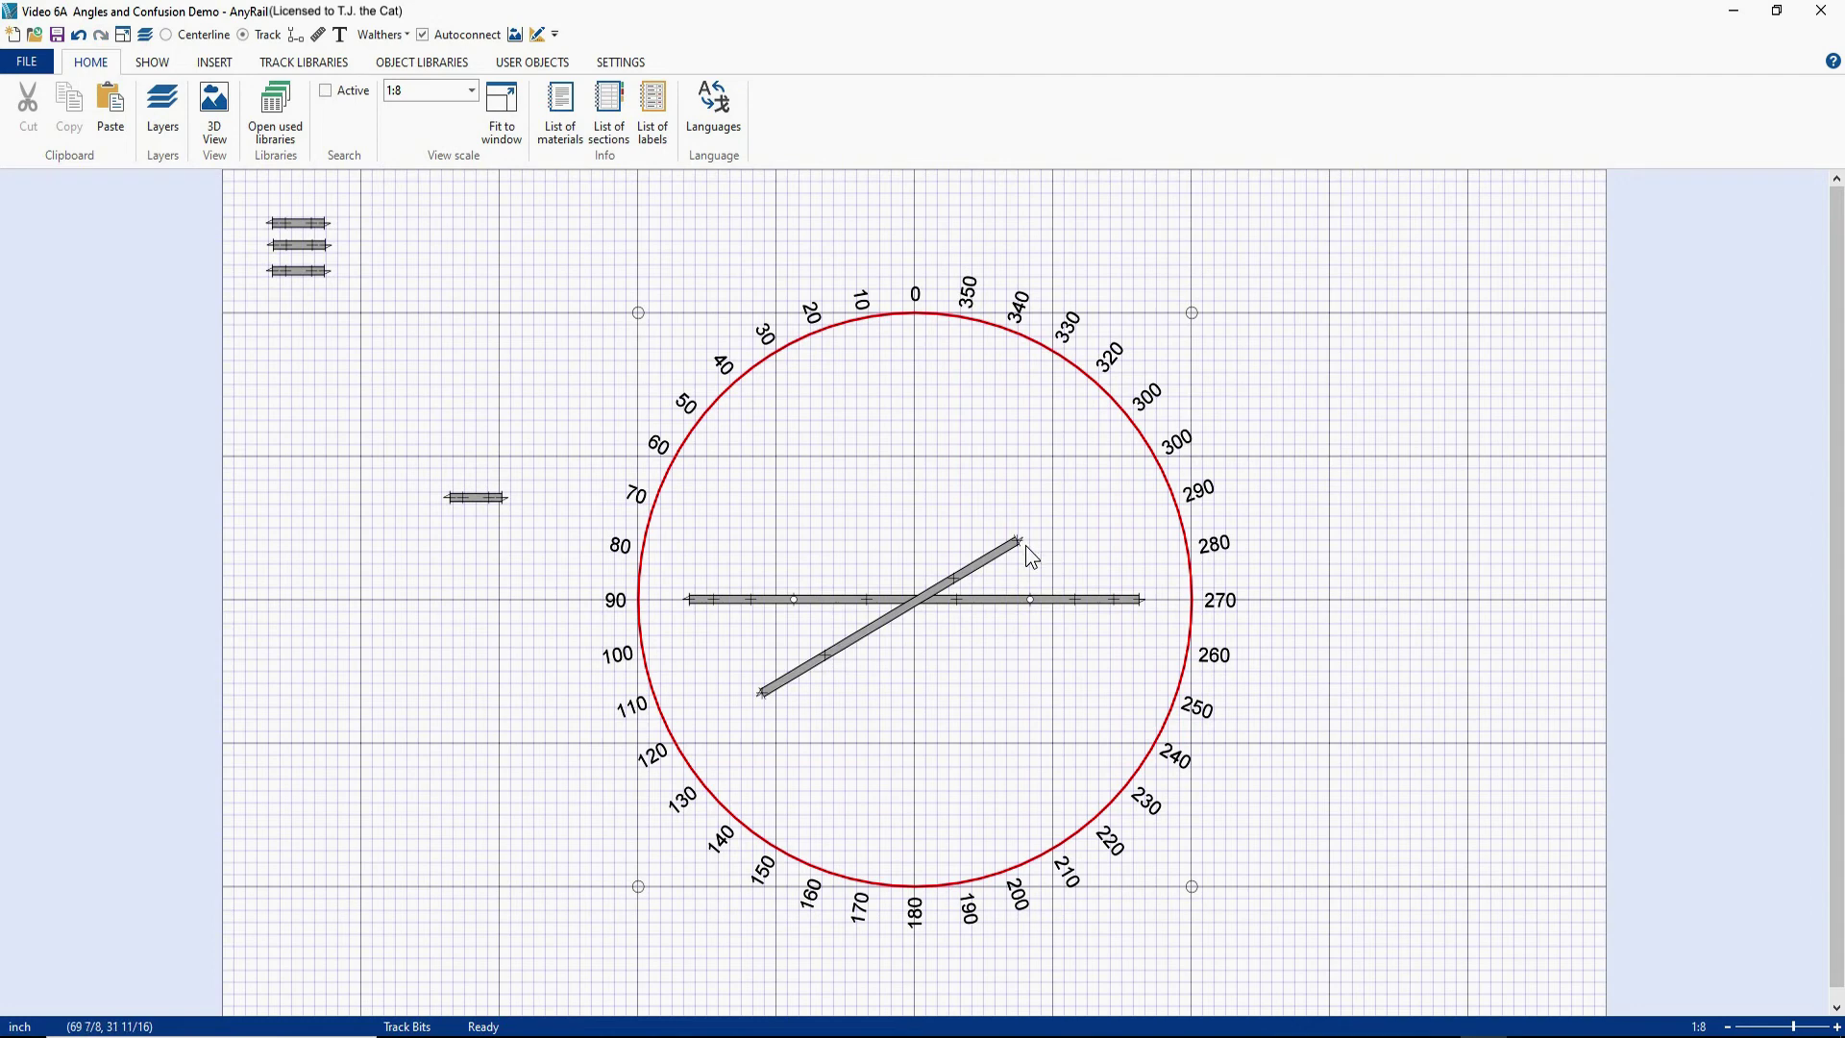
left_click_drag(1019, 539, 1078, 507)
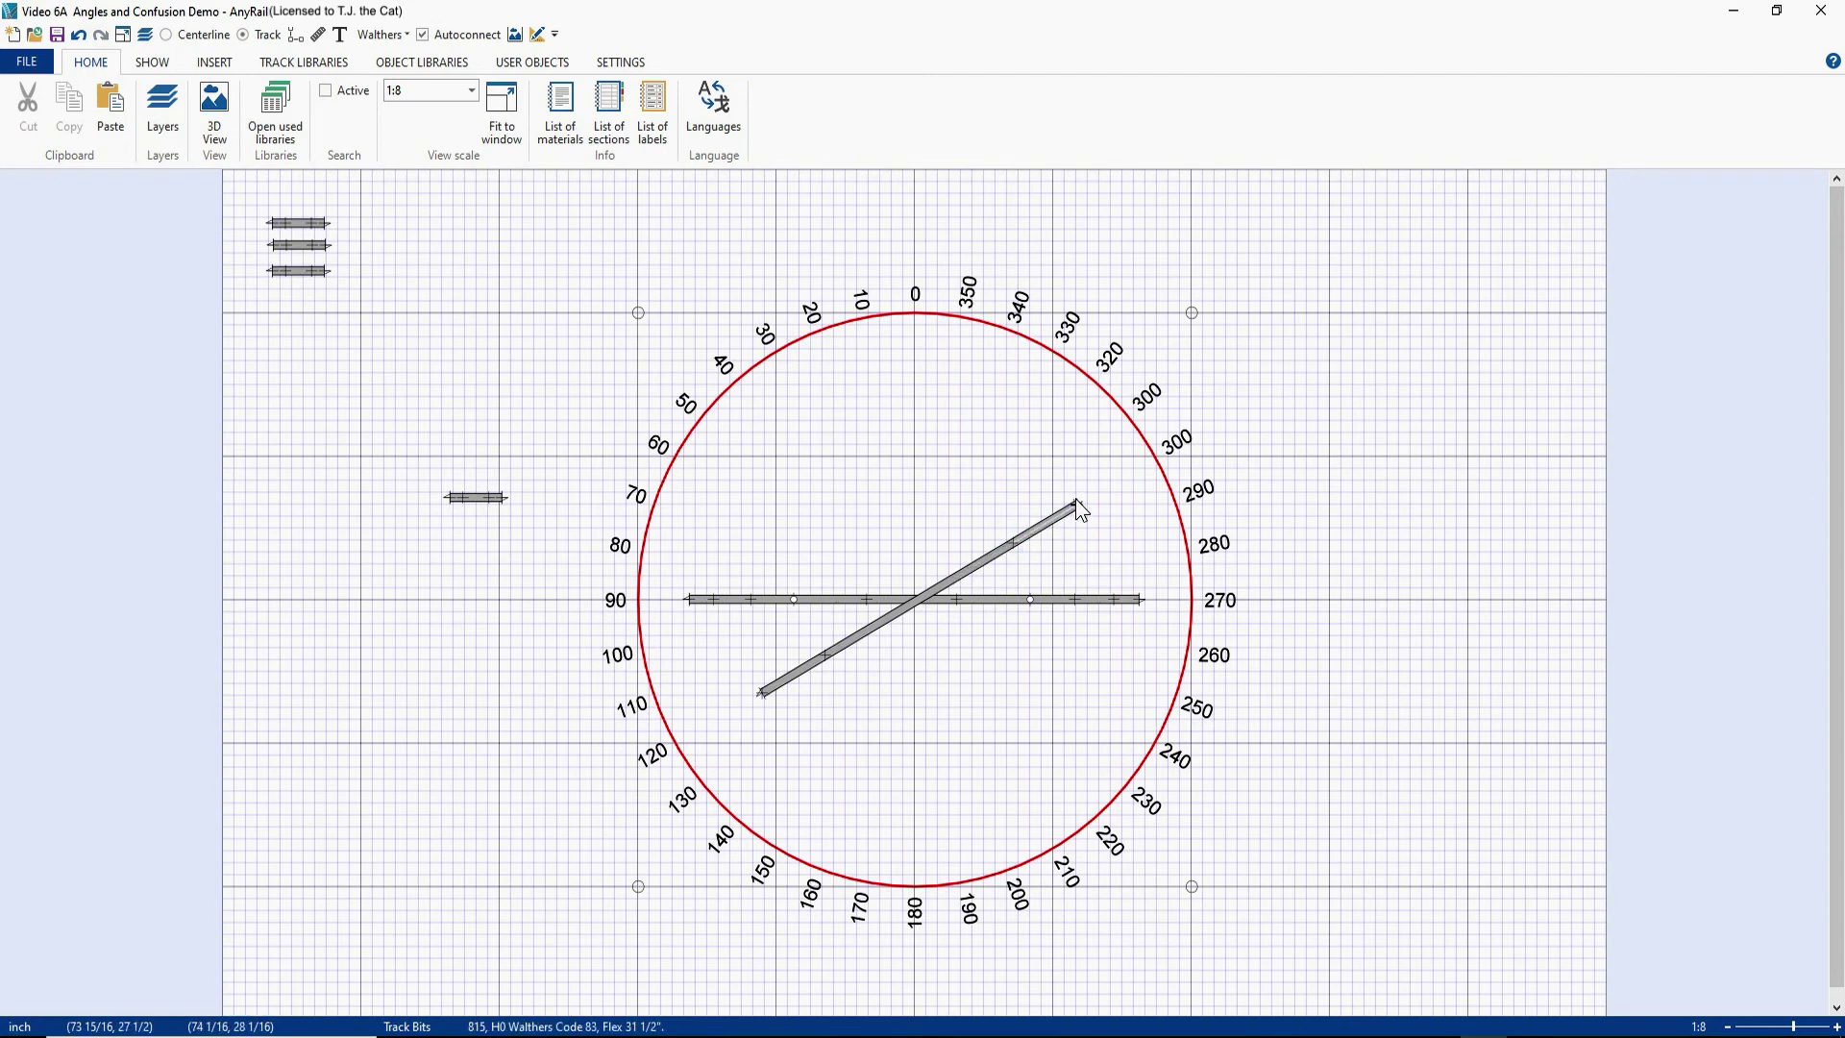
Step: Cut the slanted flex track about 5 inches from its lower-left end and about 6 13/16 inches from its upper-right end
right_click(810, 663)
left_click(870, 416)
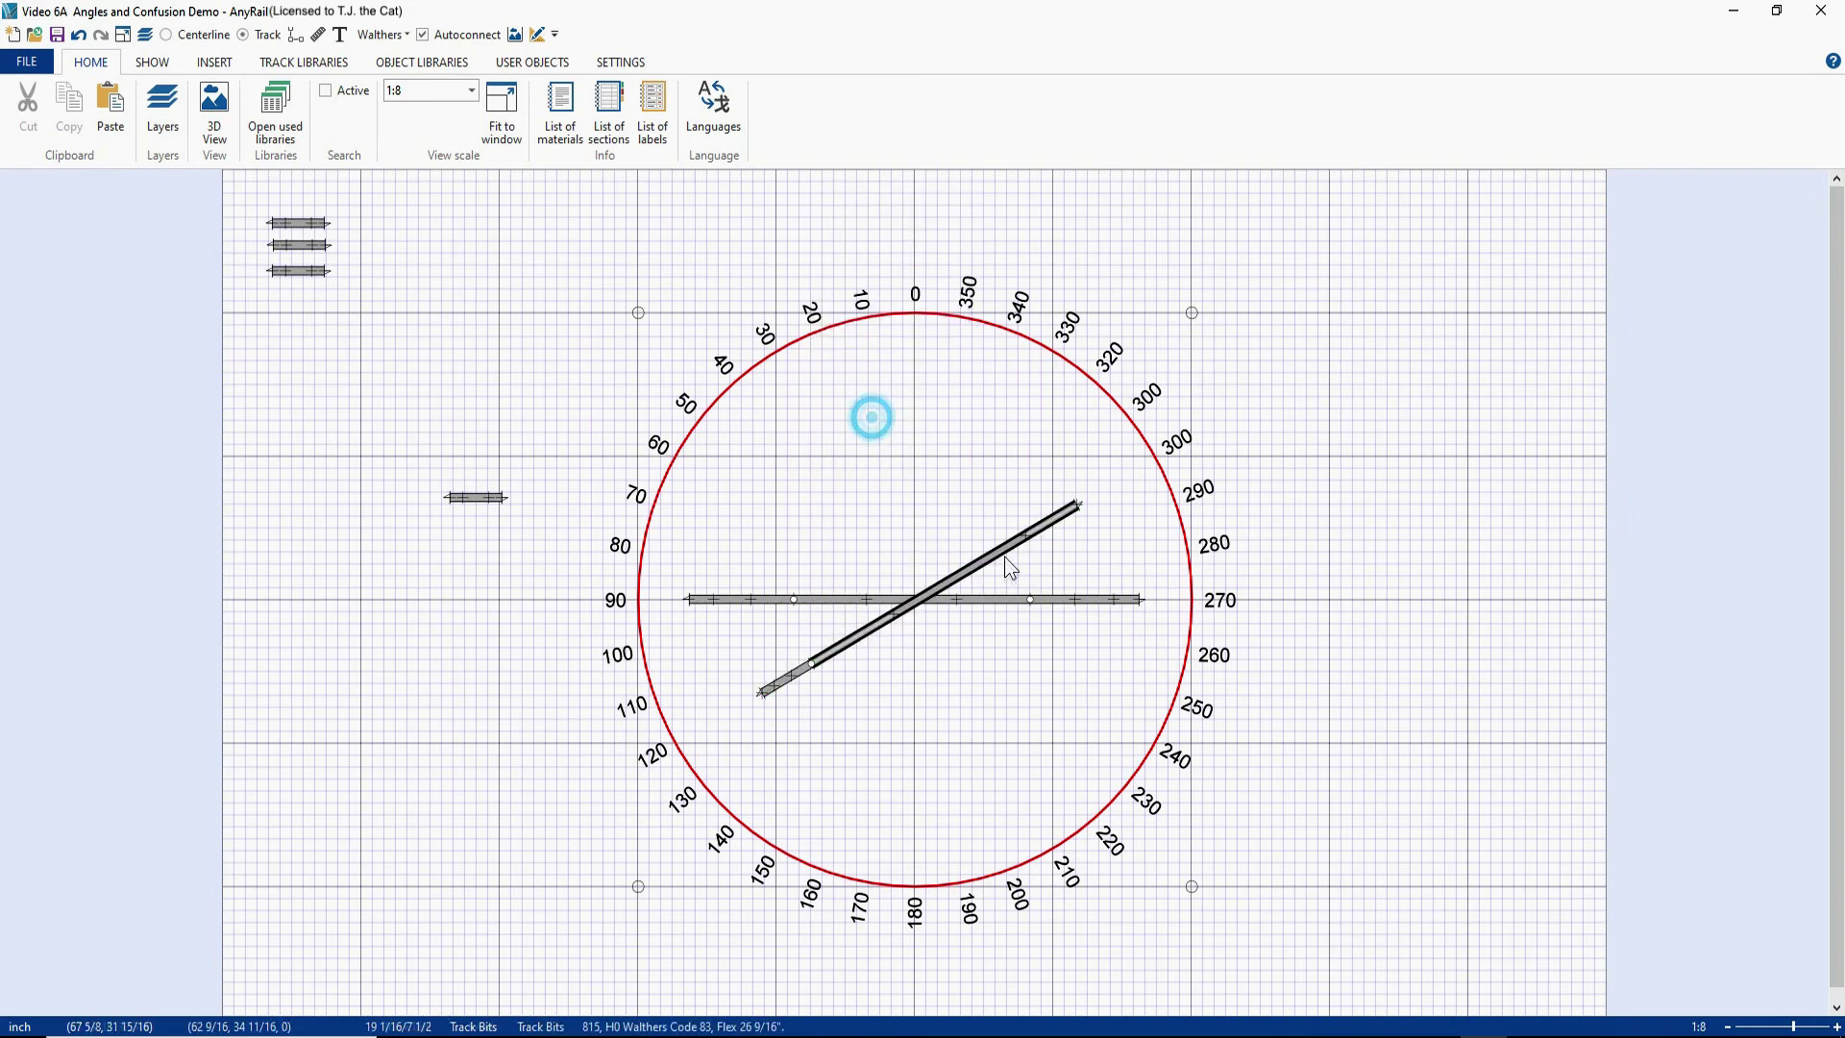
right_click(1007, 544)
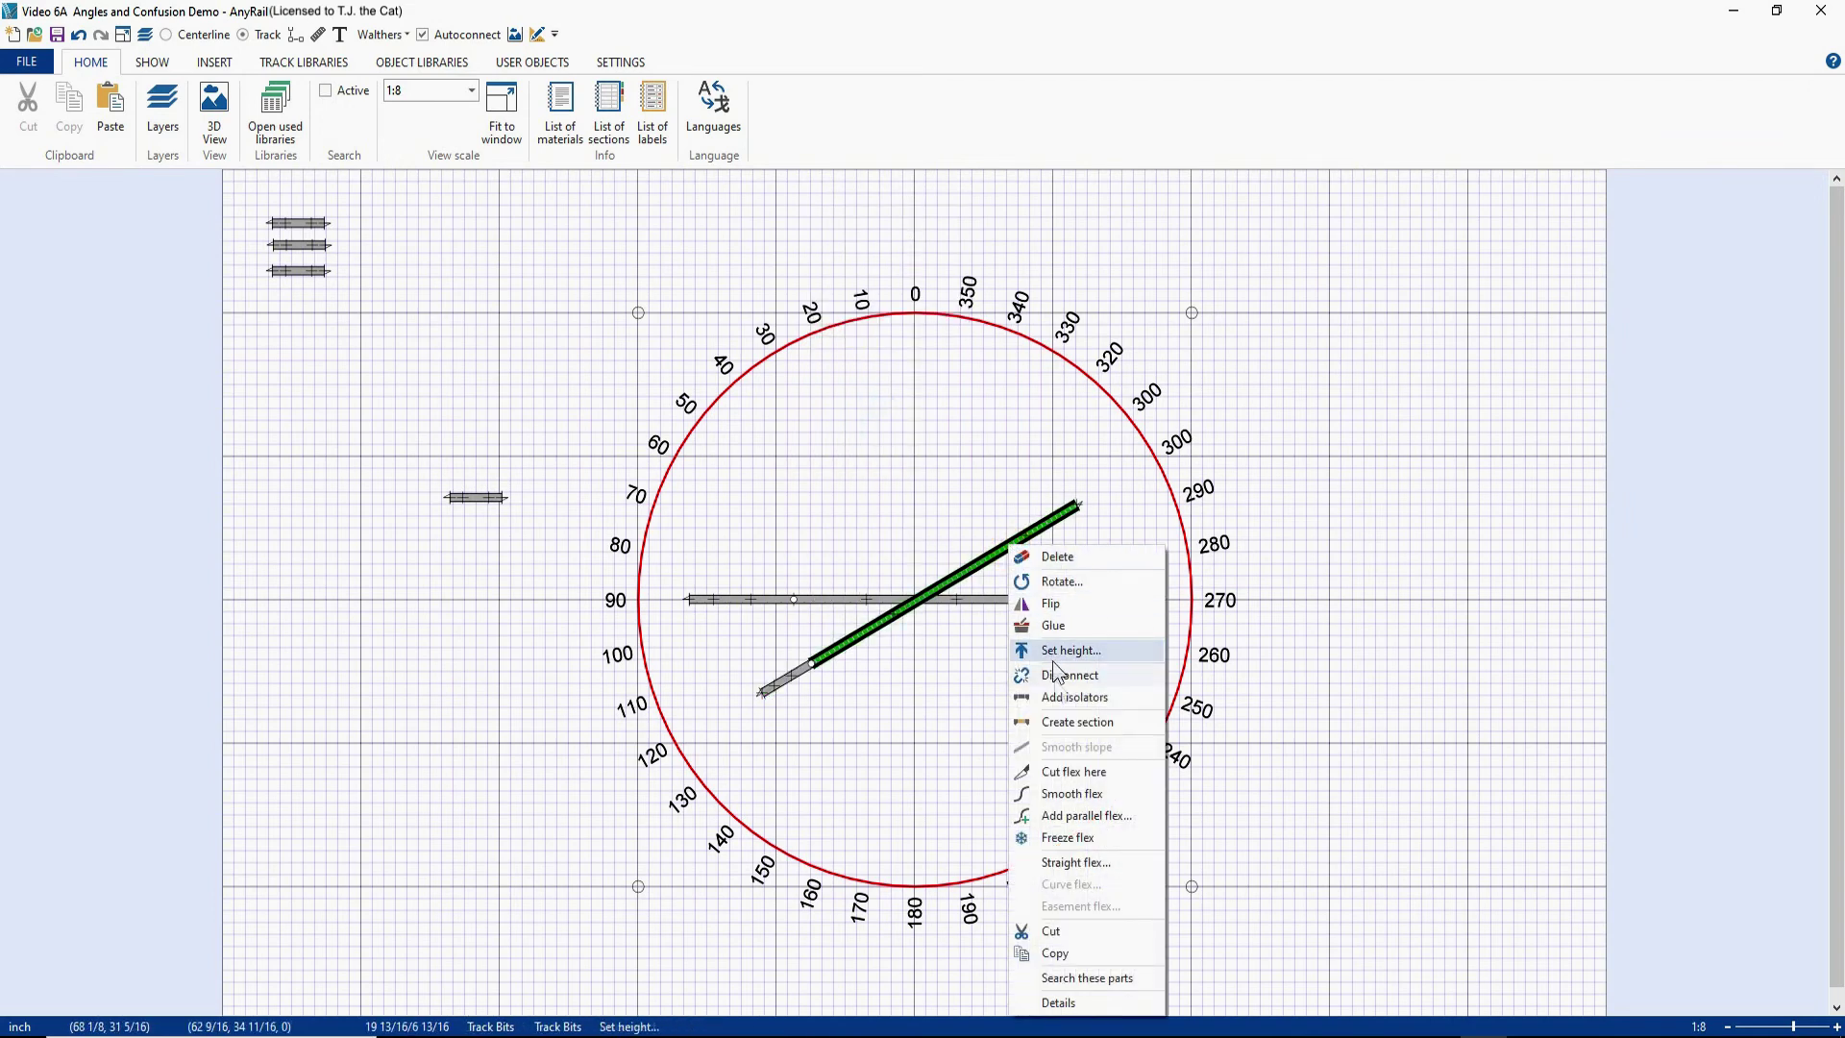
left_click(1061, 773)
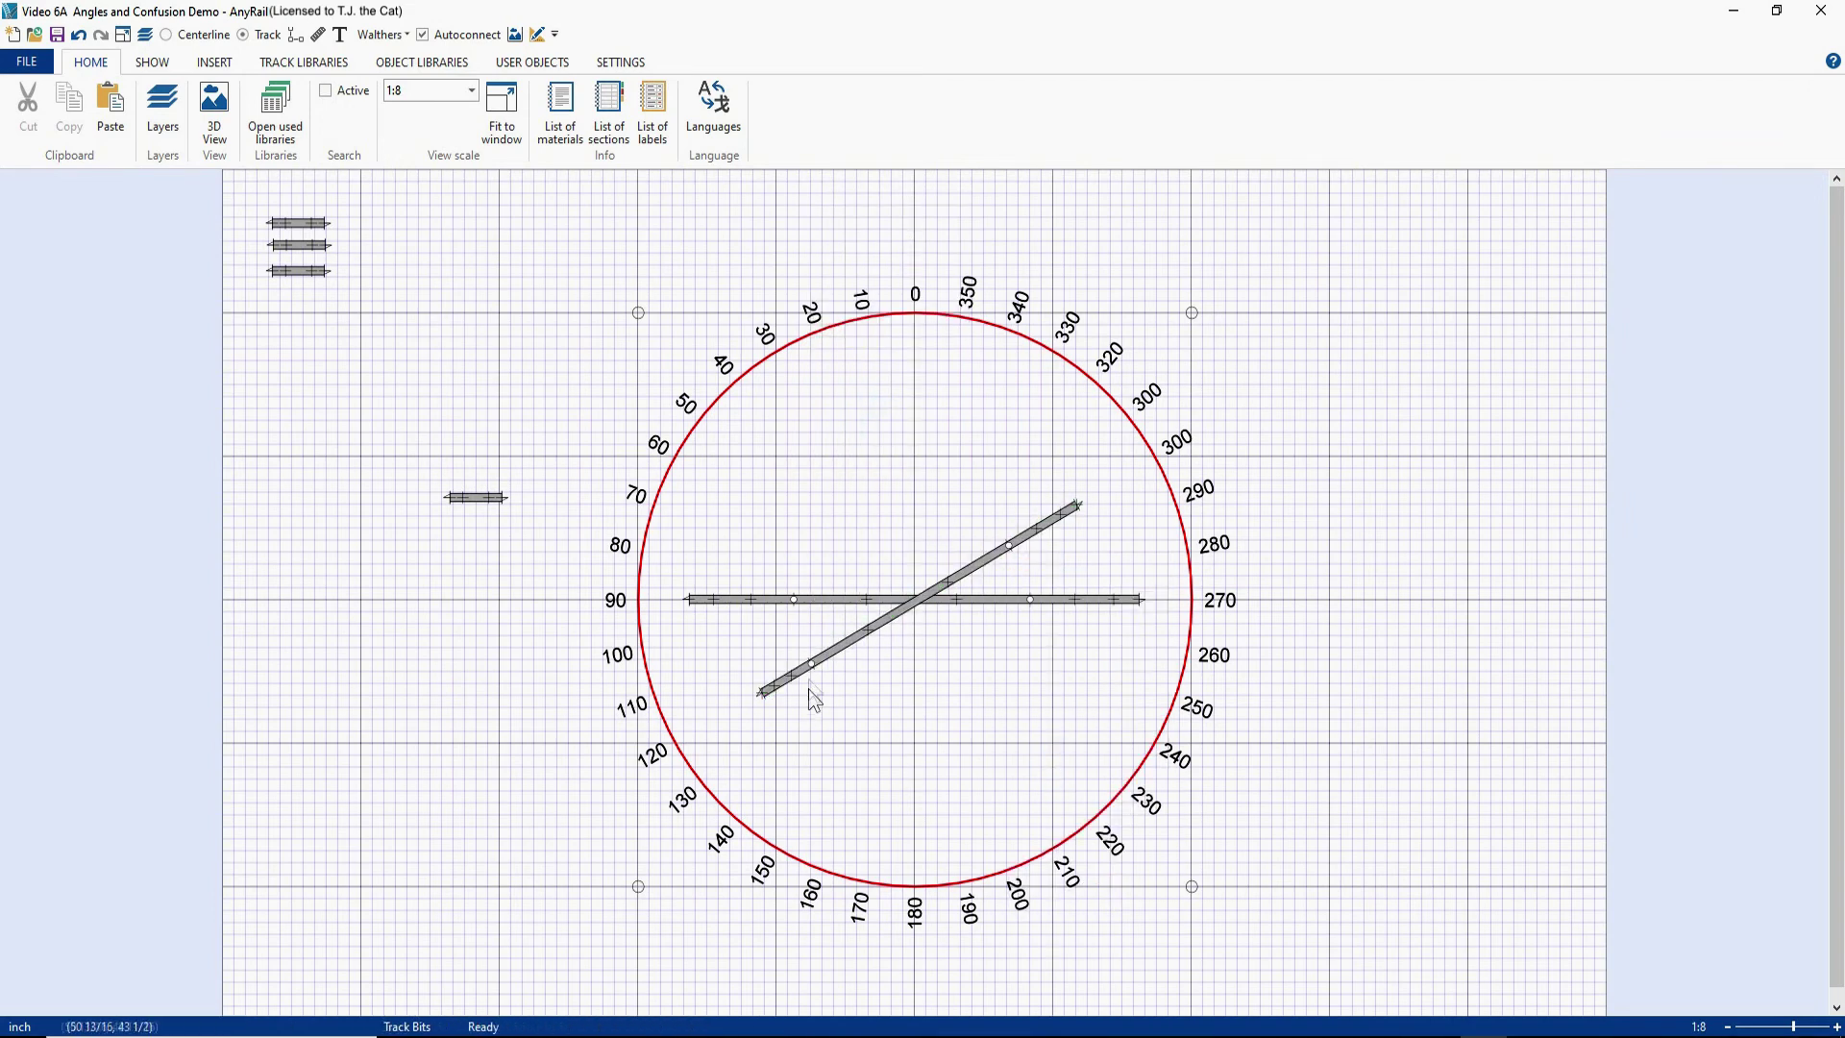
Step: Compare the angles of the slanted track's two connections with the angle of the horizontal track's left connection
left_click(810, 663)
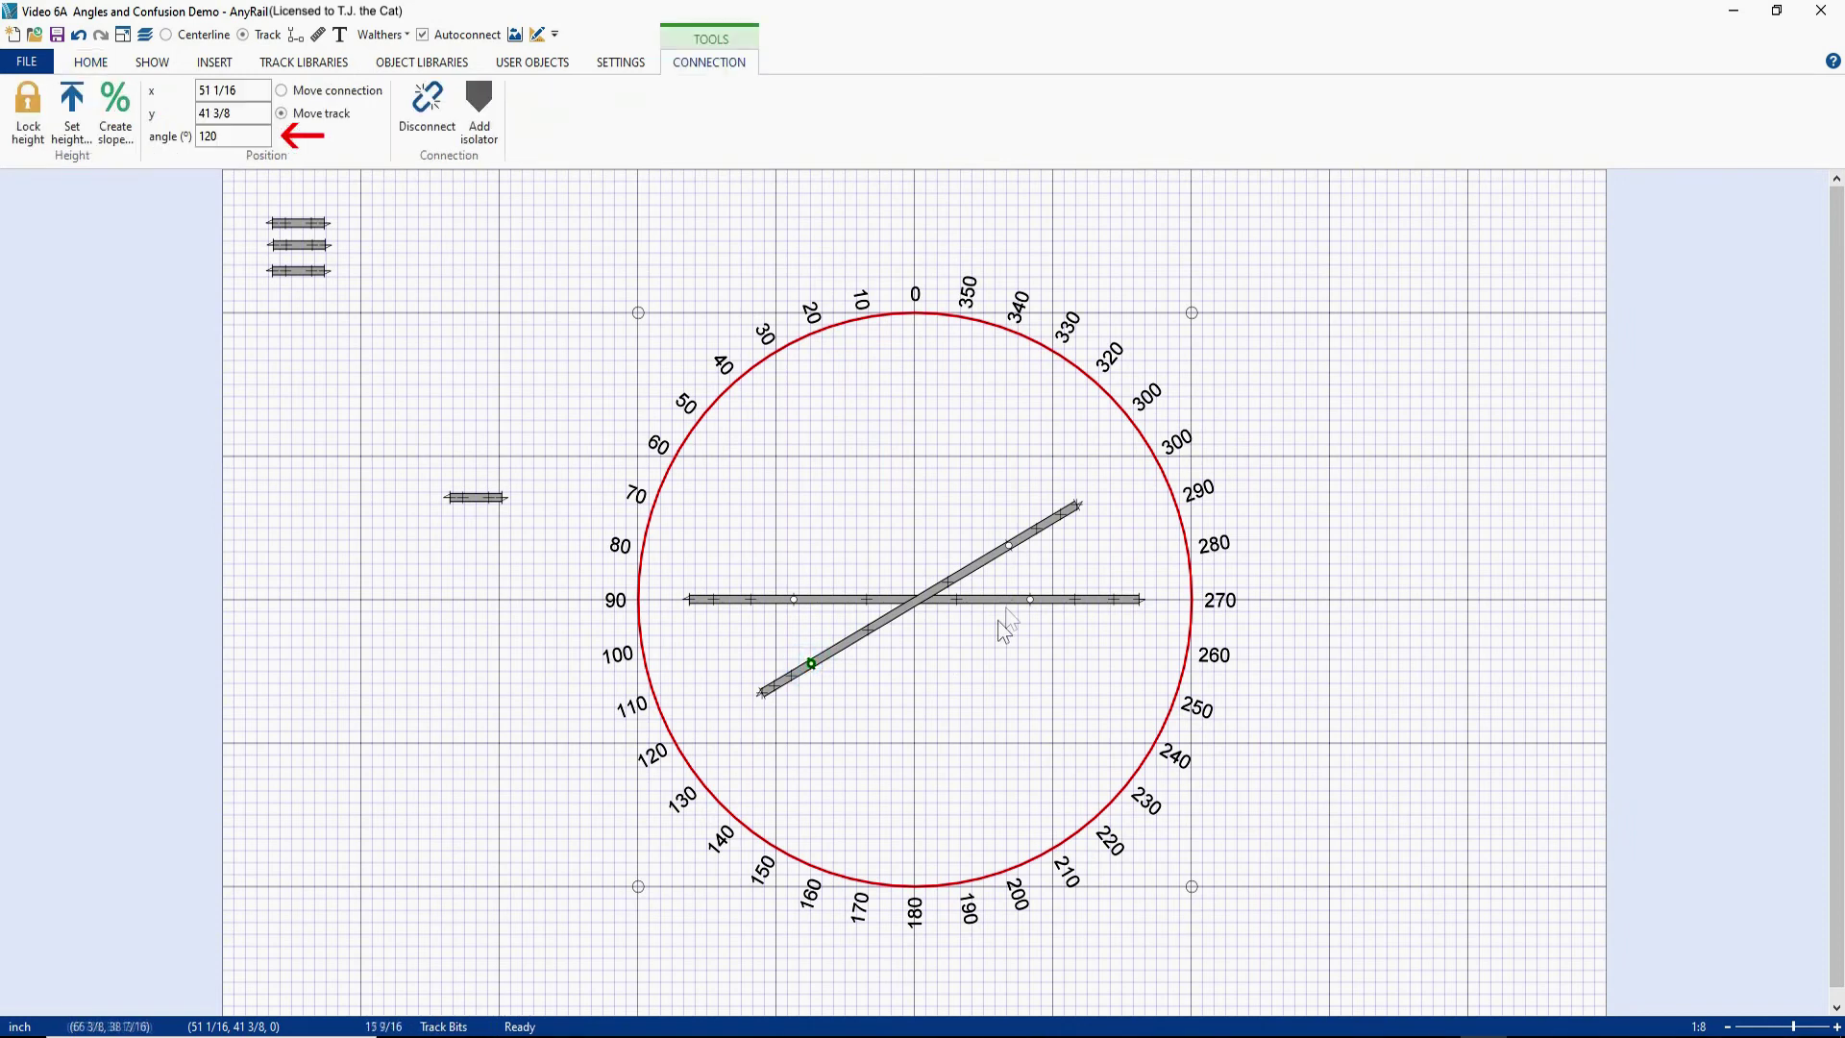
left_click(1007, 545)
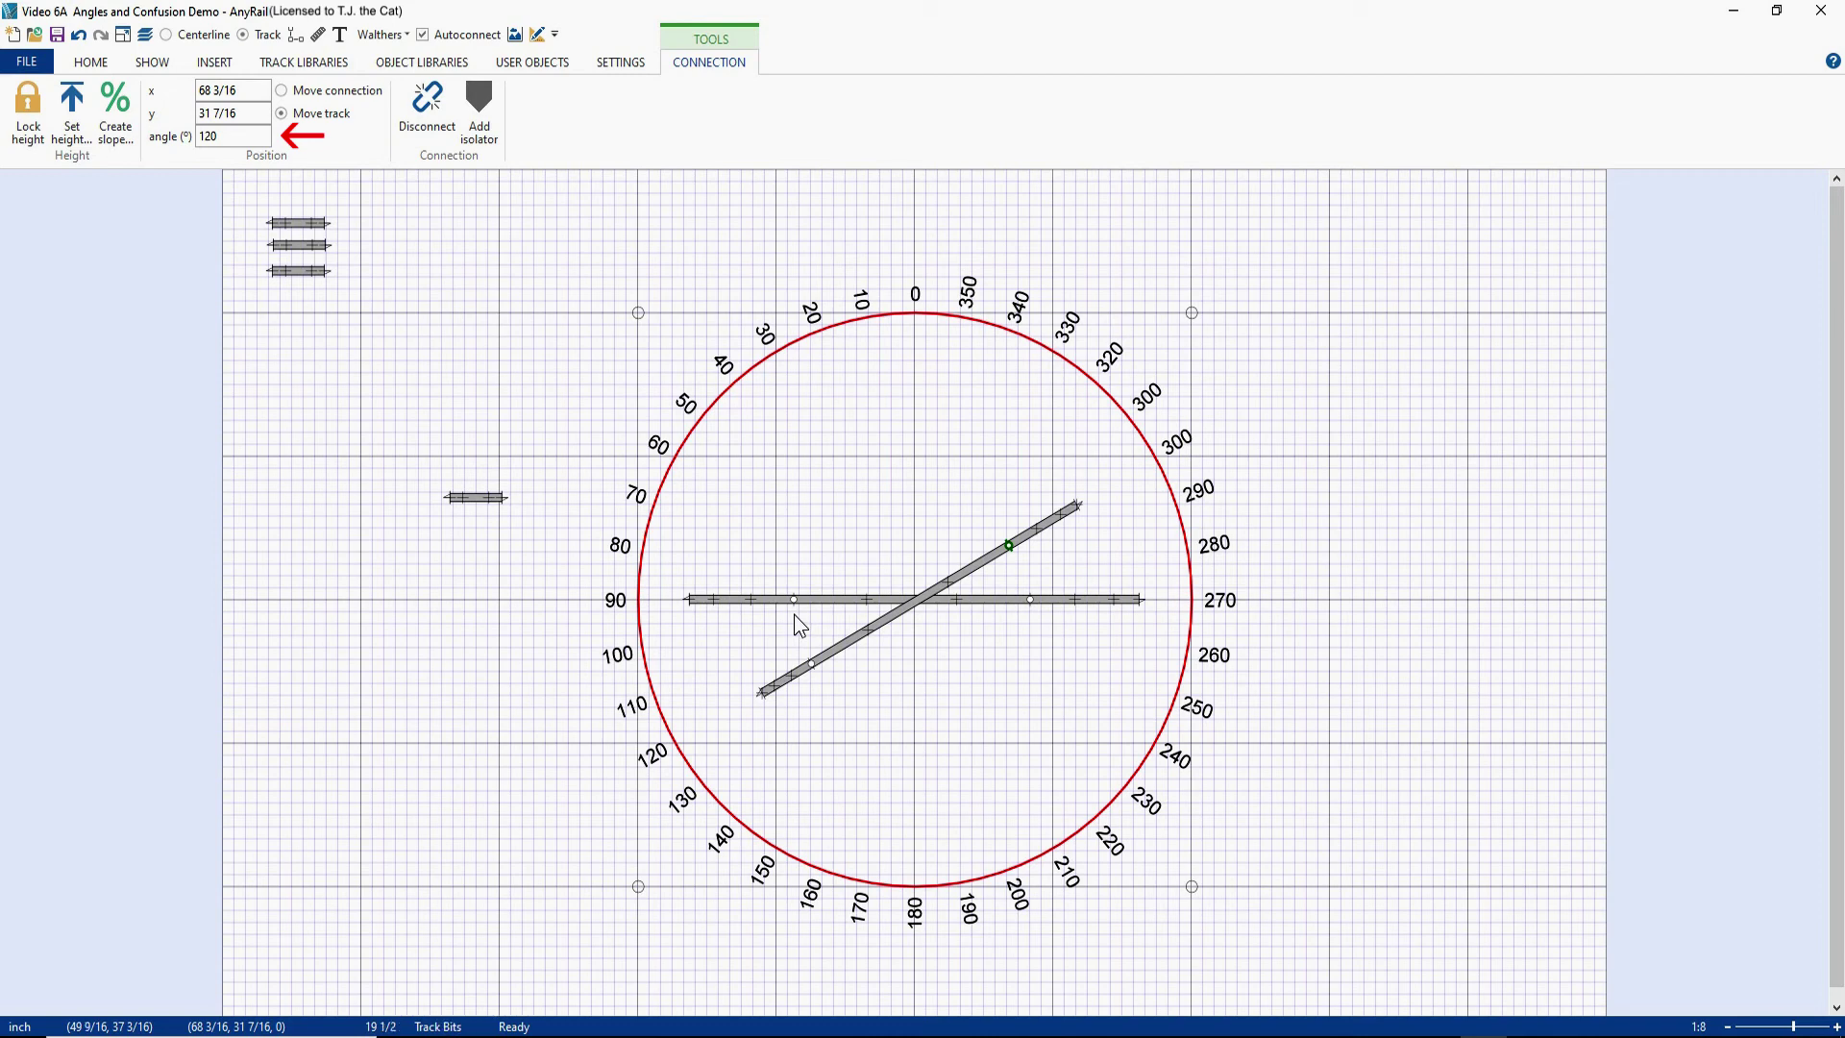
left_click(794, 601)
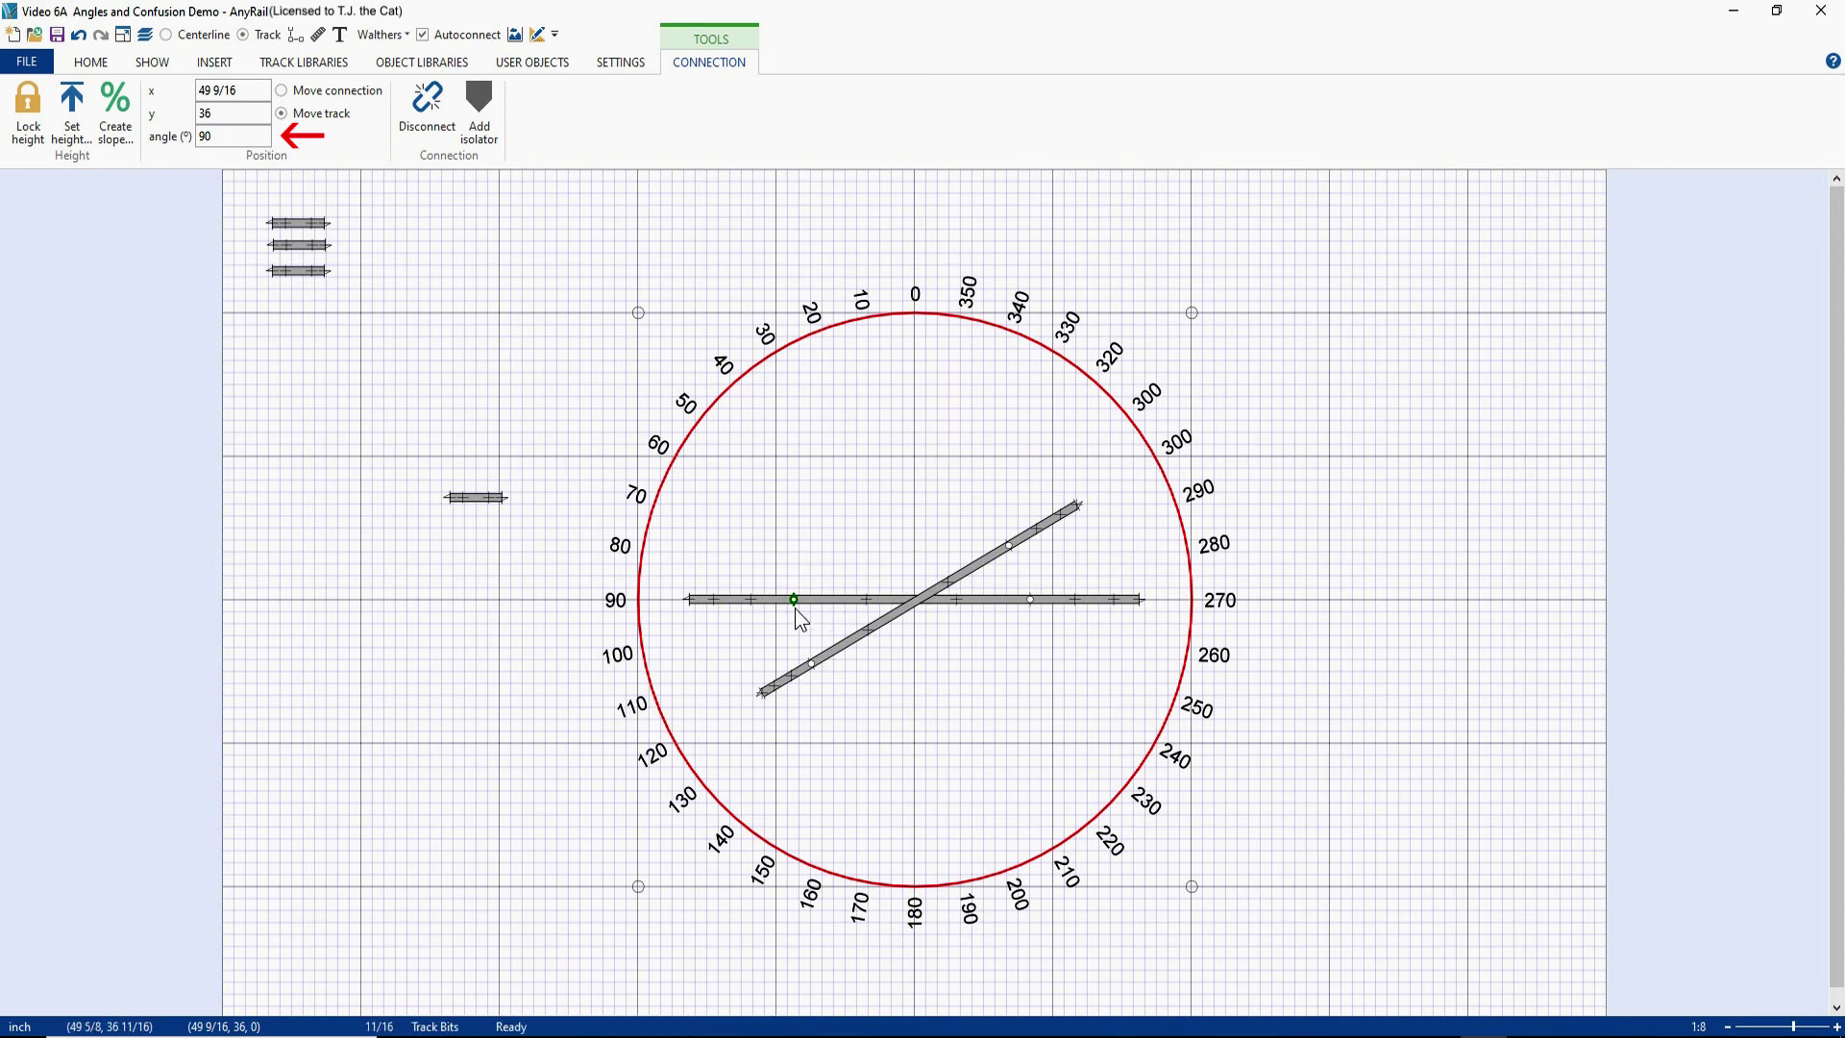
left_click(811, 661)
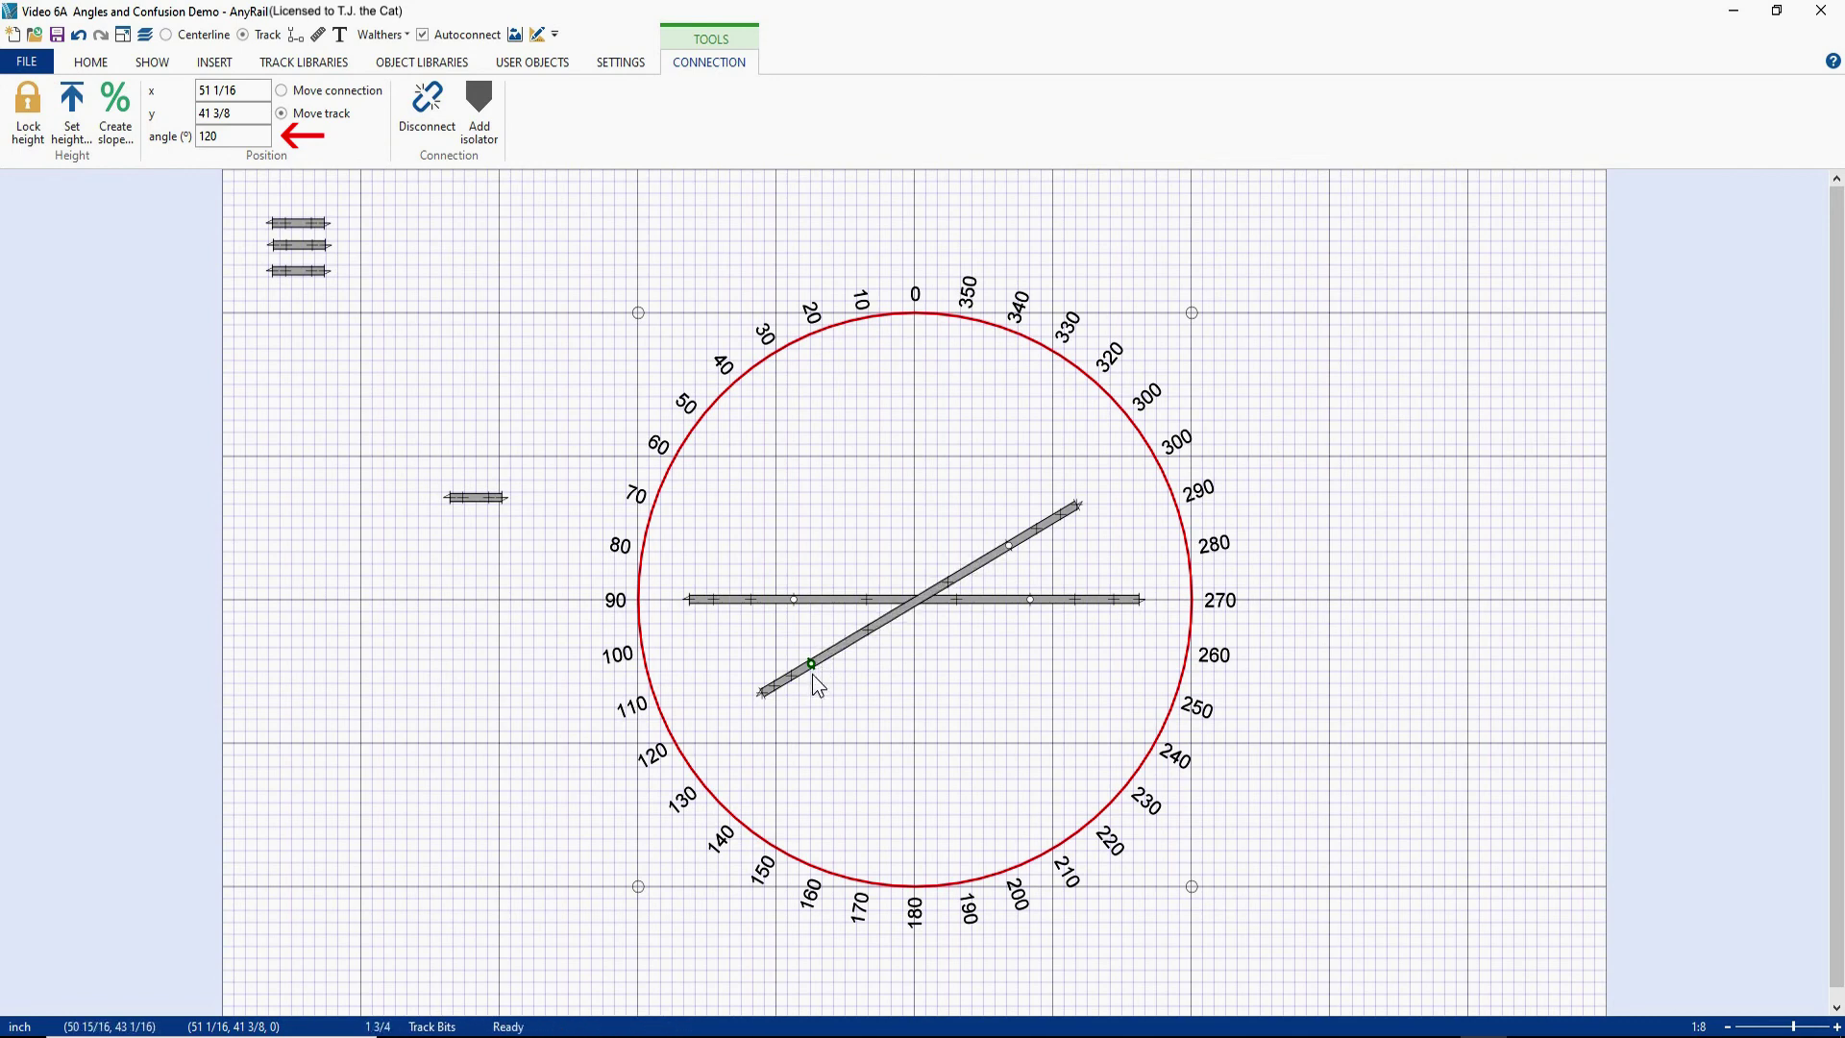
Step: Disconnect the middle piece of the horizontal track and move it straight up about 10 1/4 inches
left_click(839, 600)
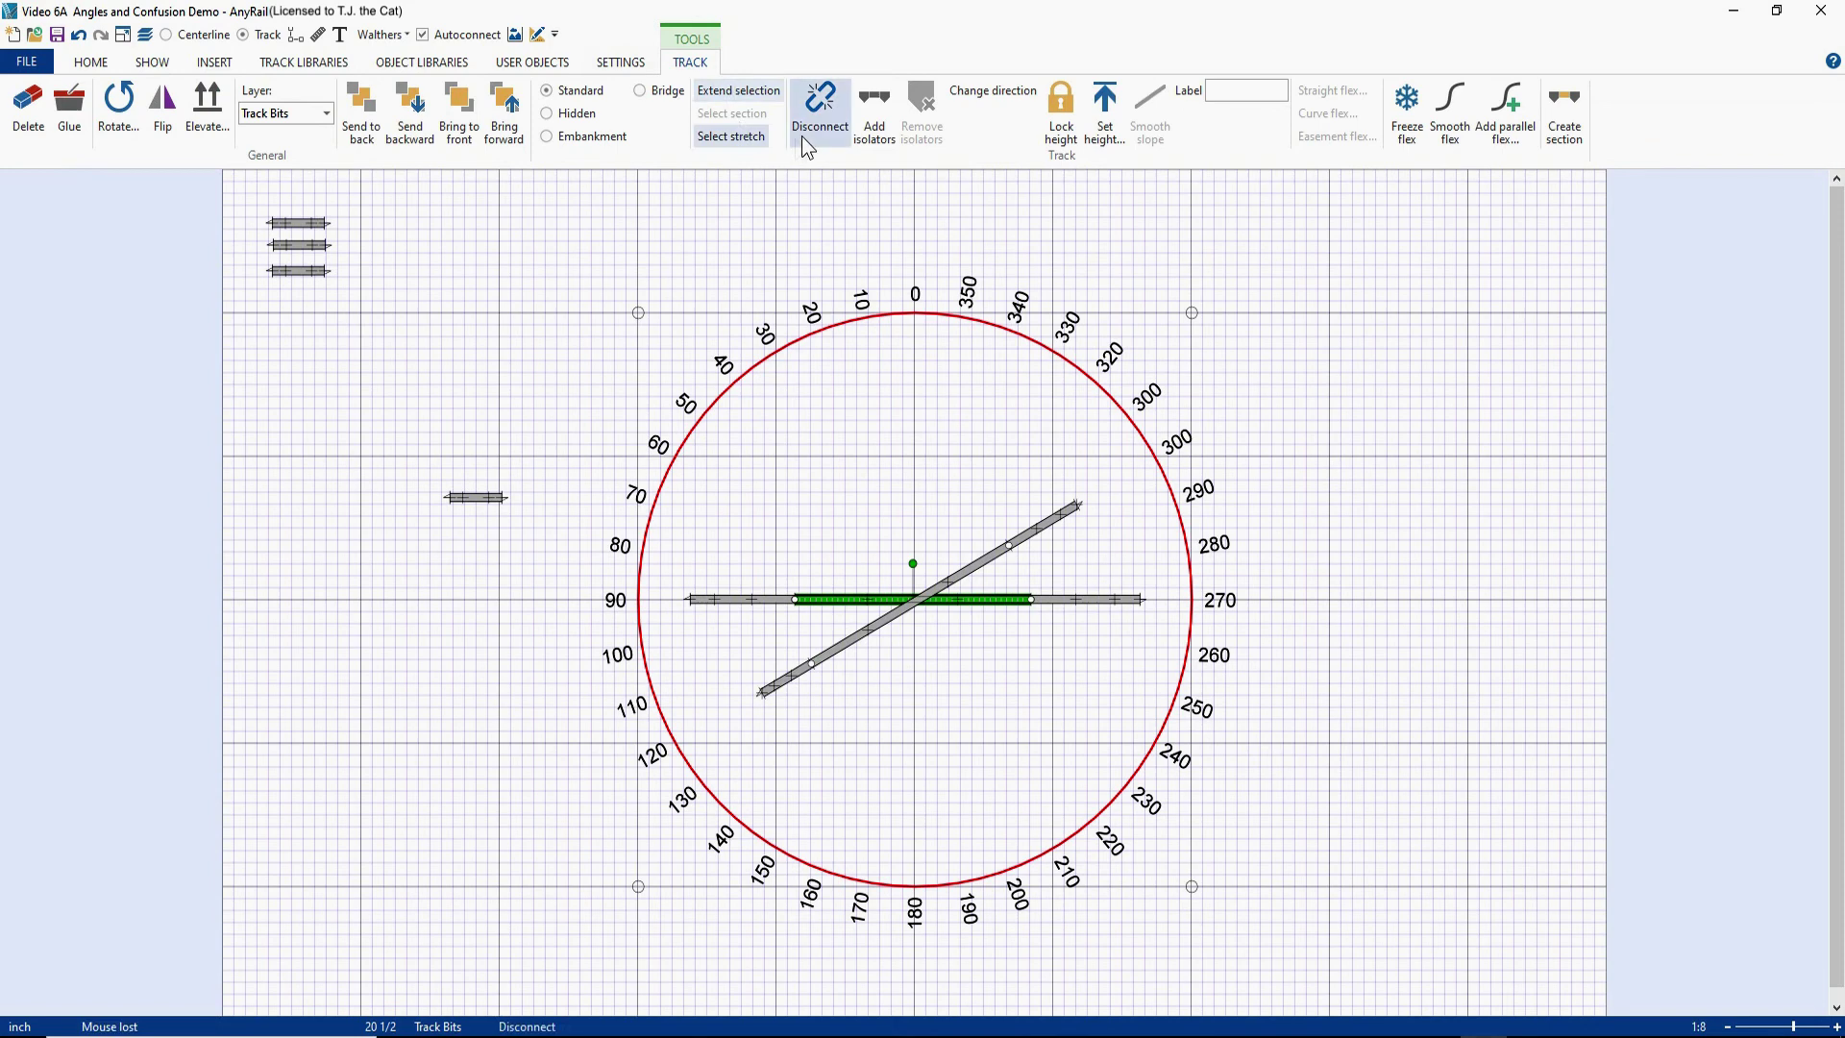
left_click(819, 104)
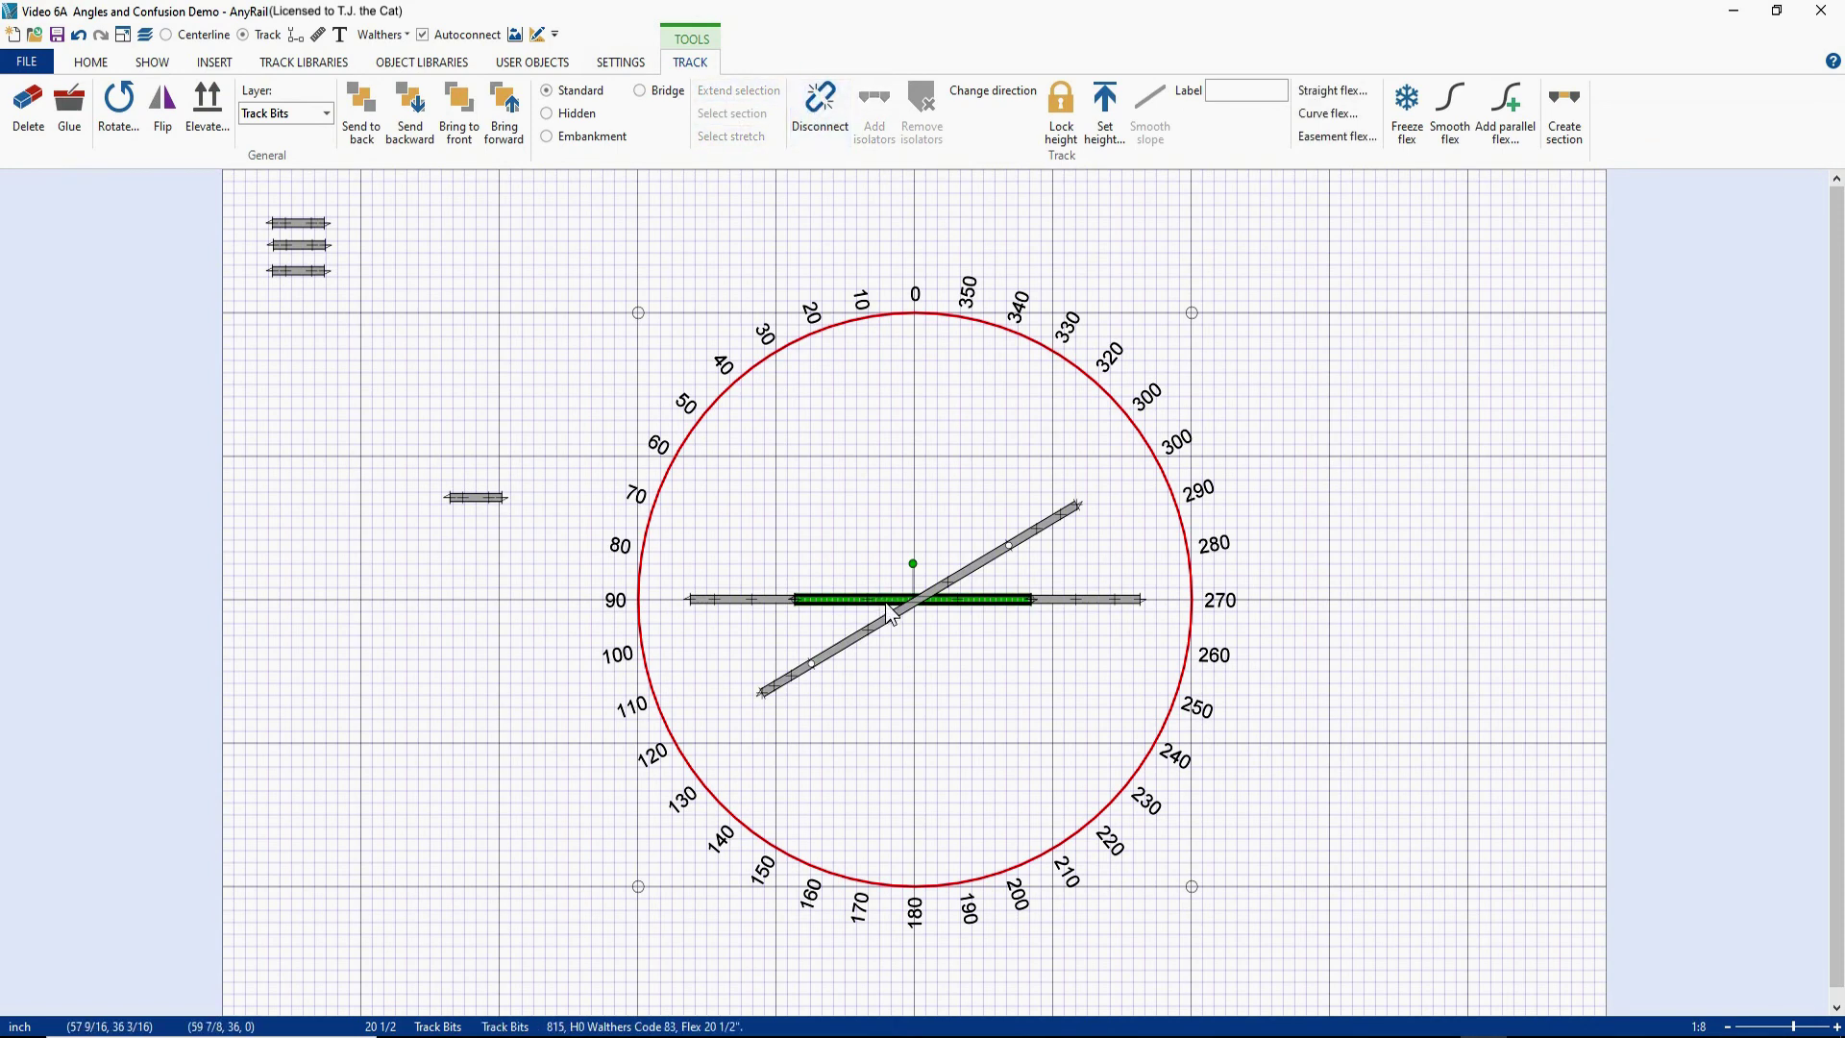
key("Up")
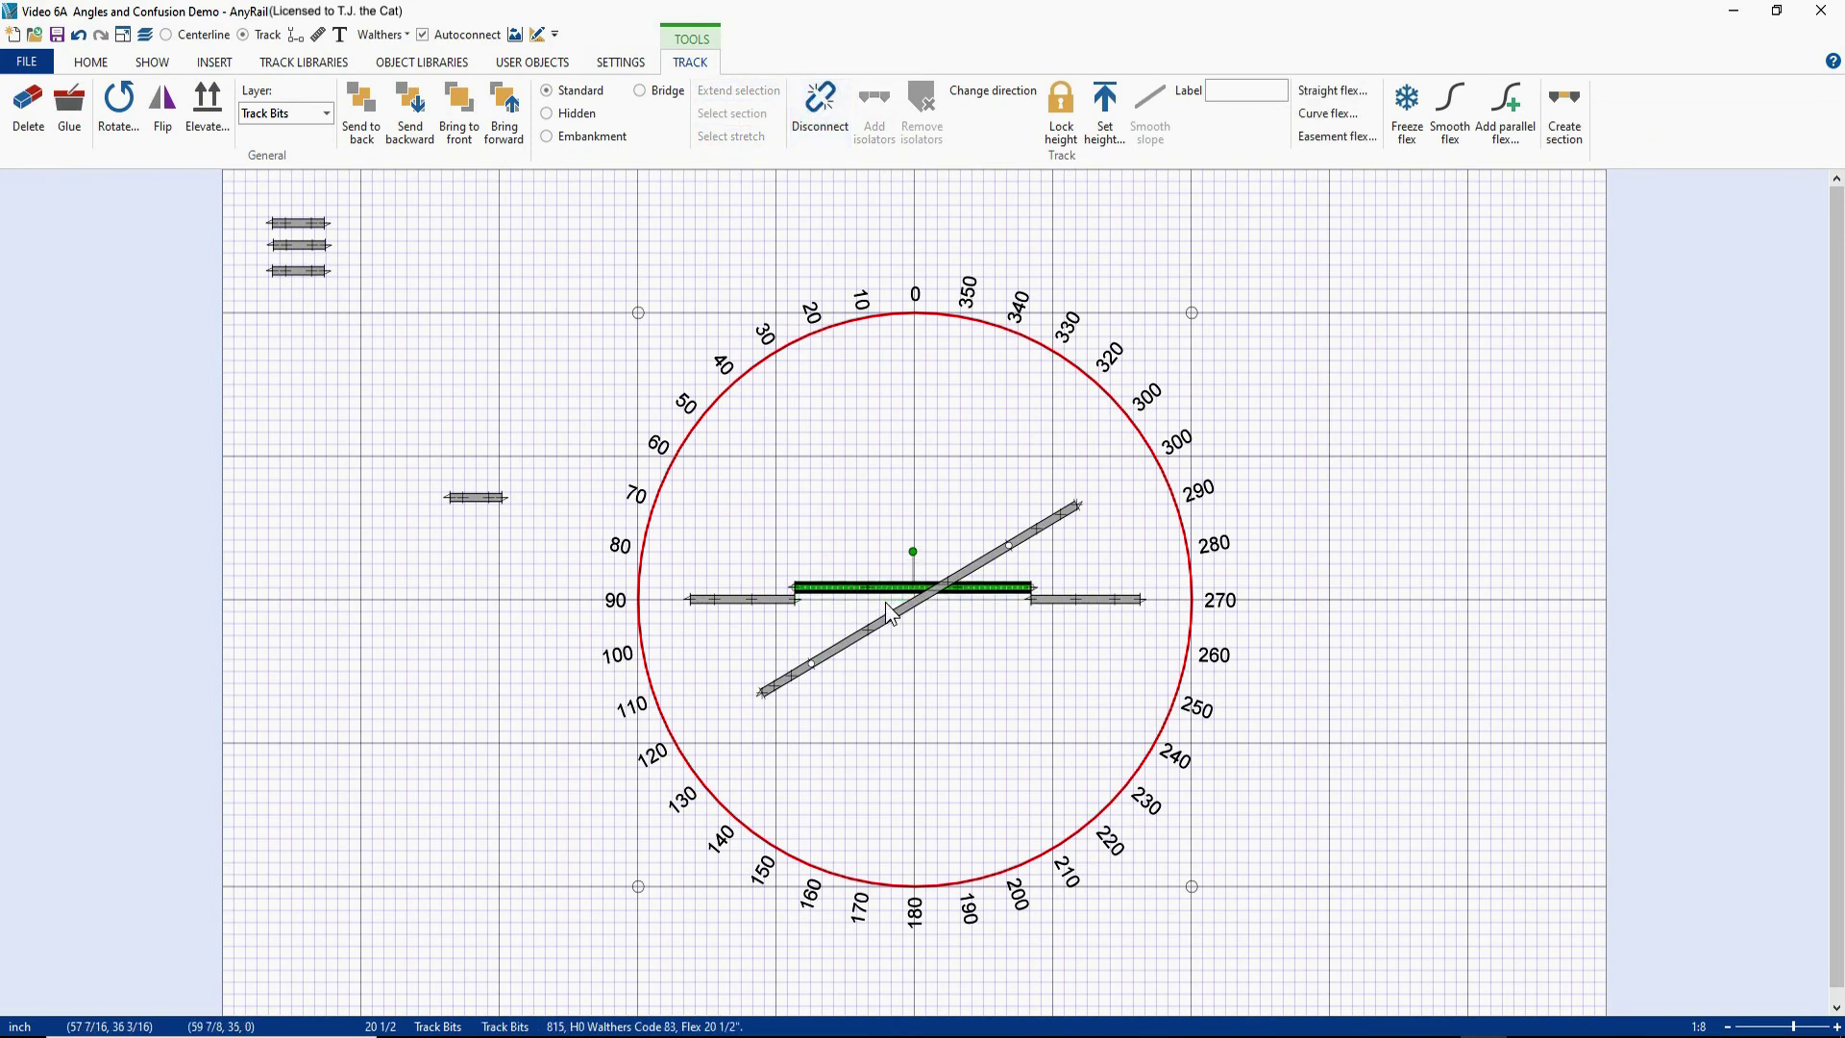
key("Up")
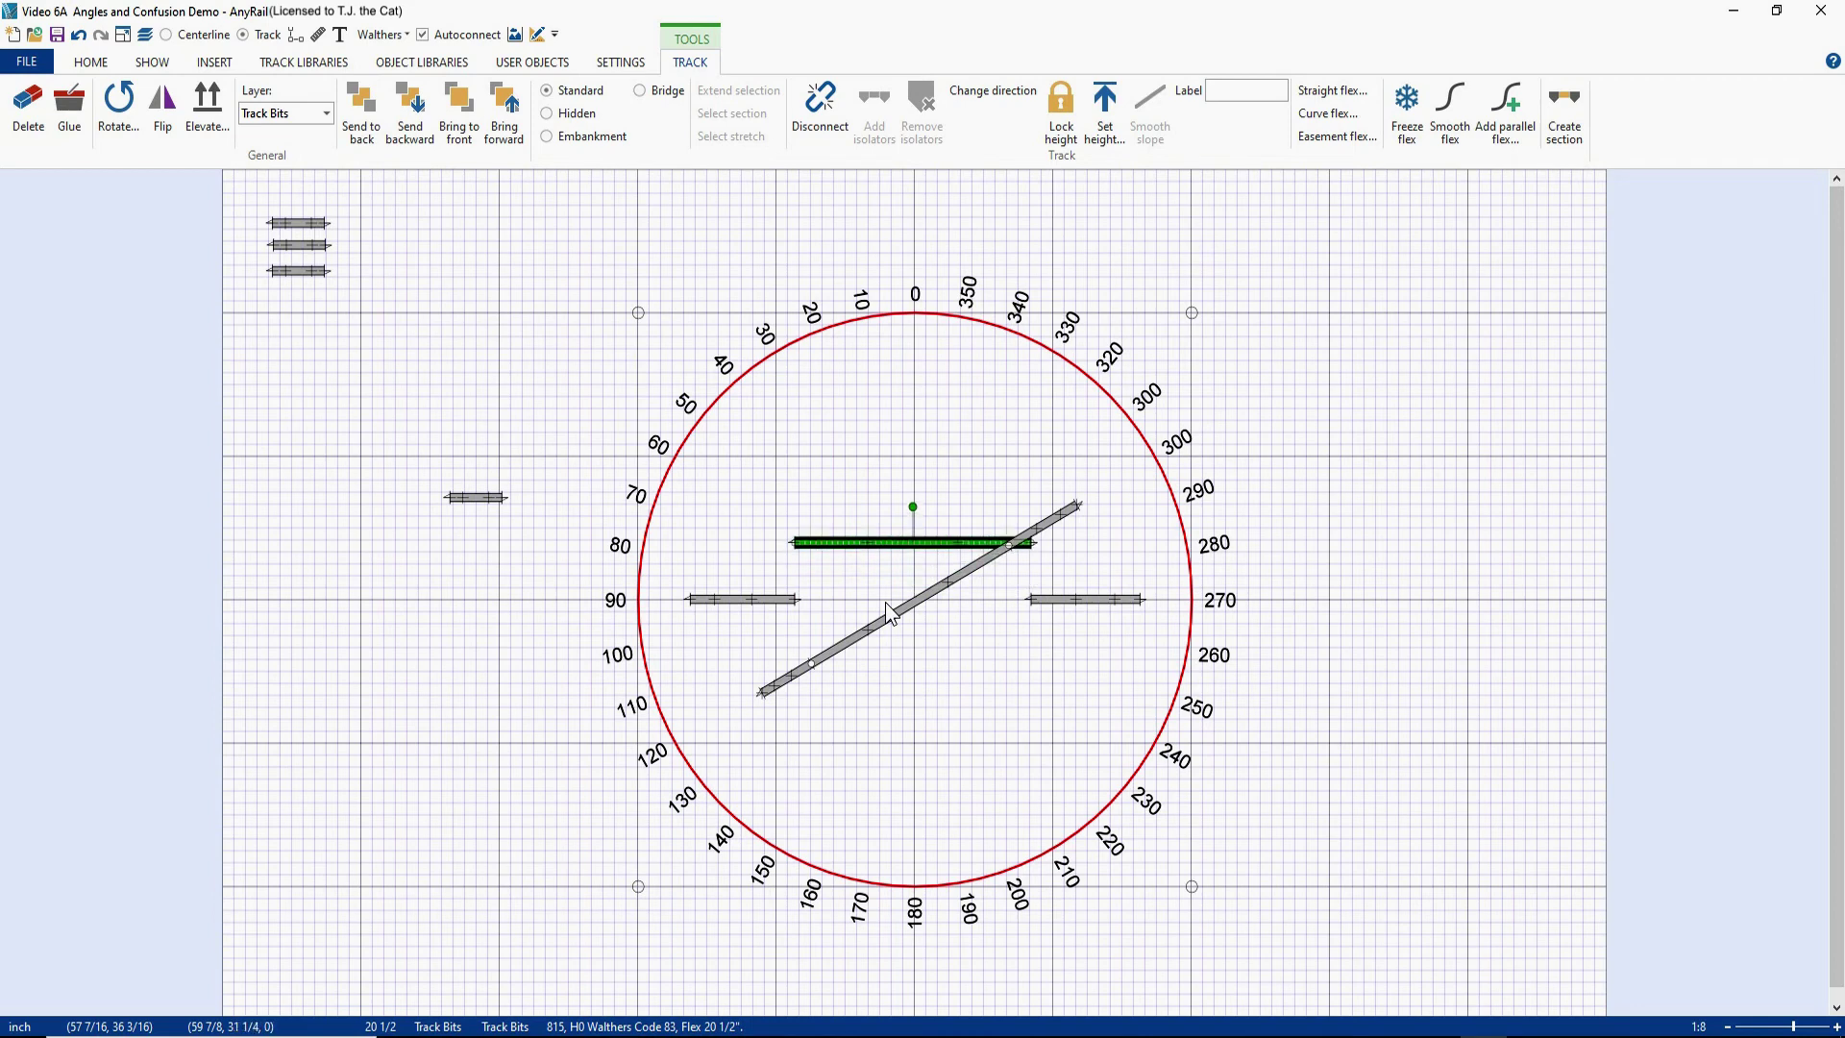
key("Up")
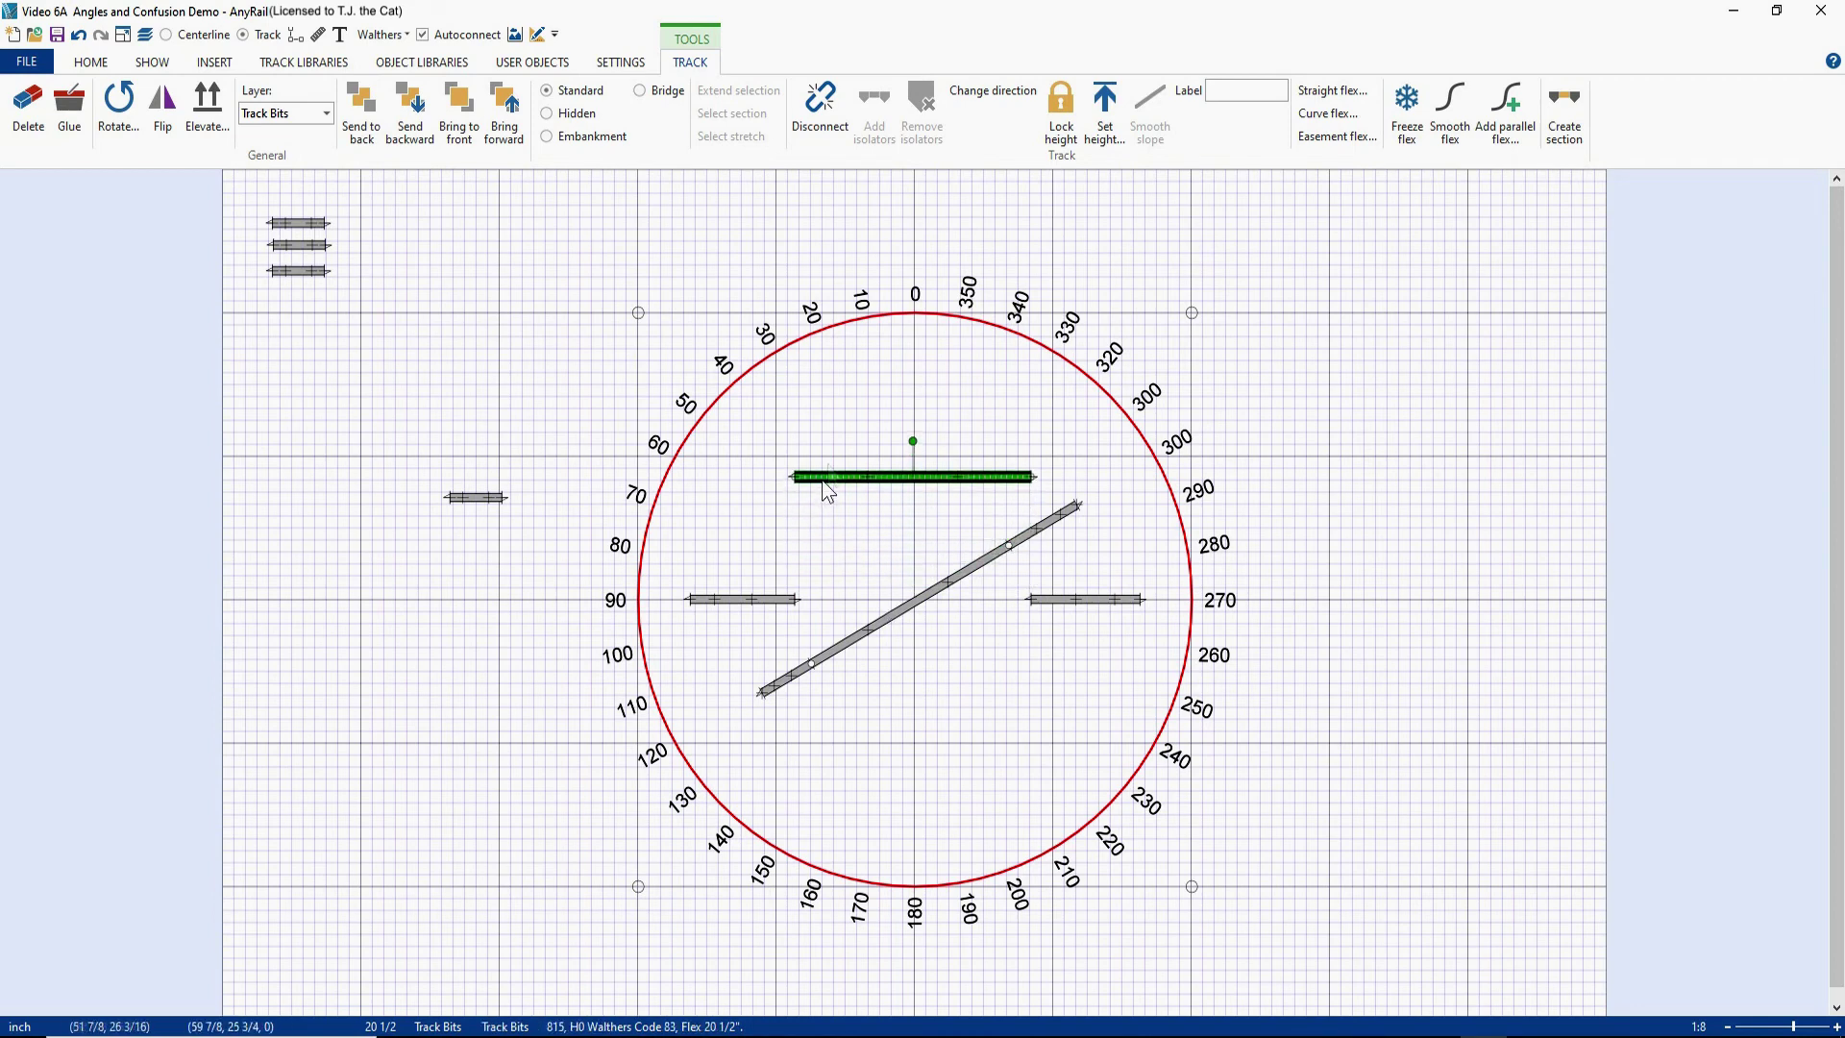
Step: Examine the angles at both endpoints of the left horizontal piece and of the raised middle piece
scroll(826, 446, "up", 3)
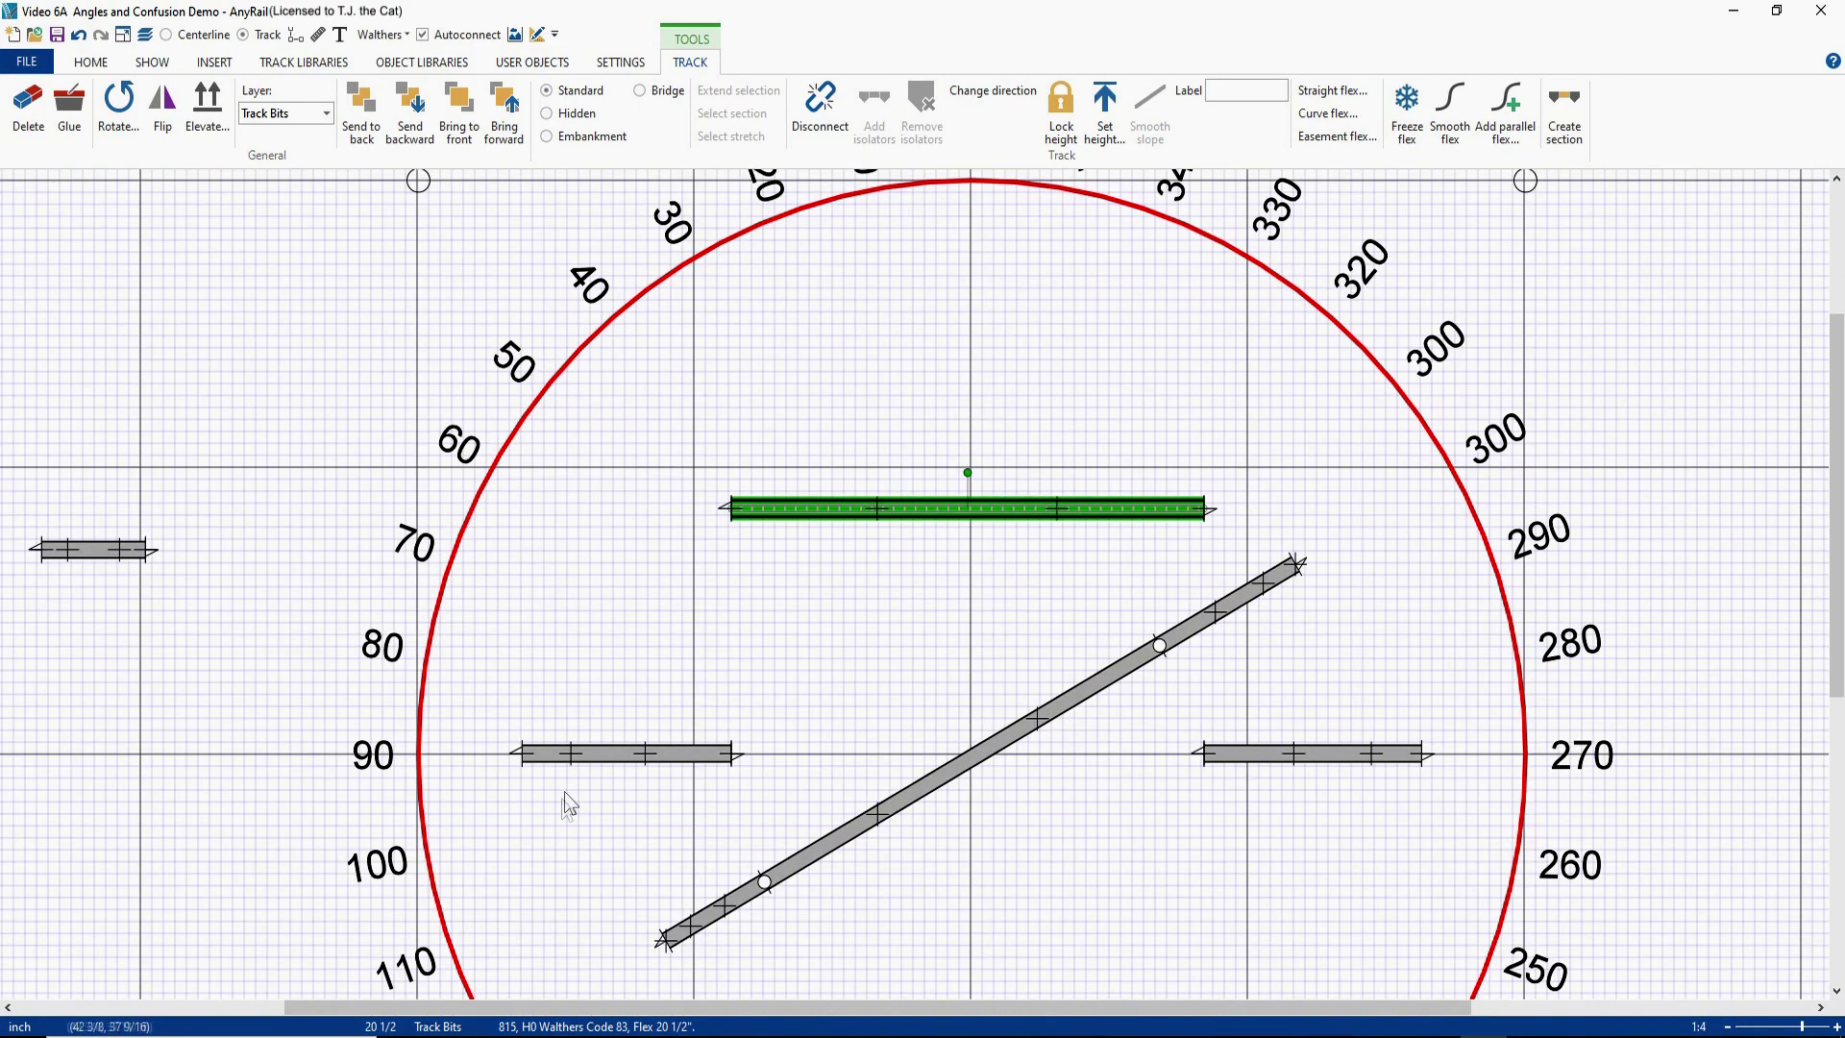
left_click(519, 751)
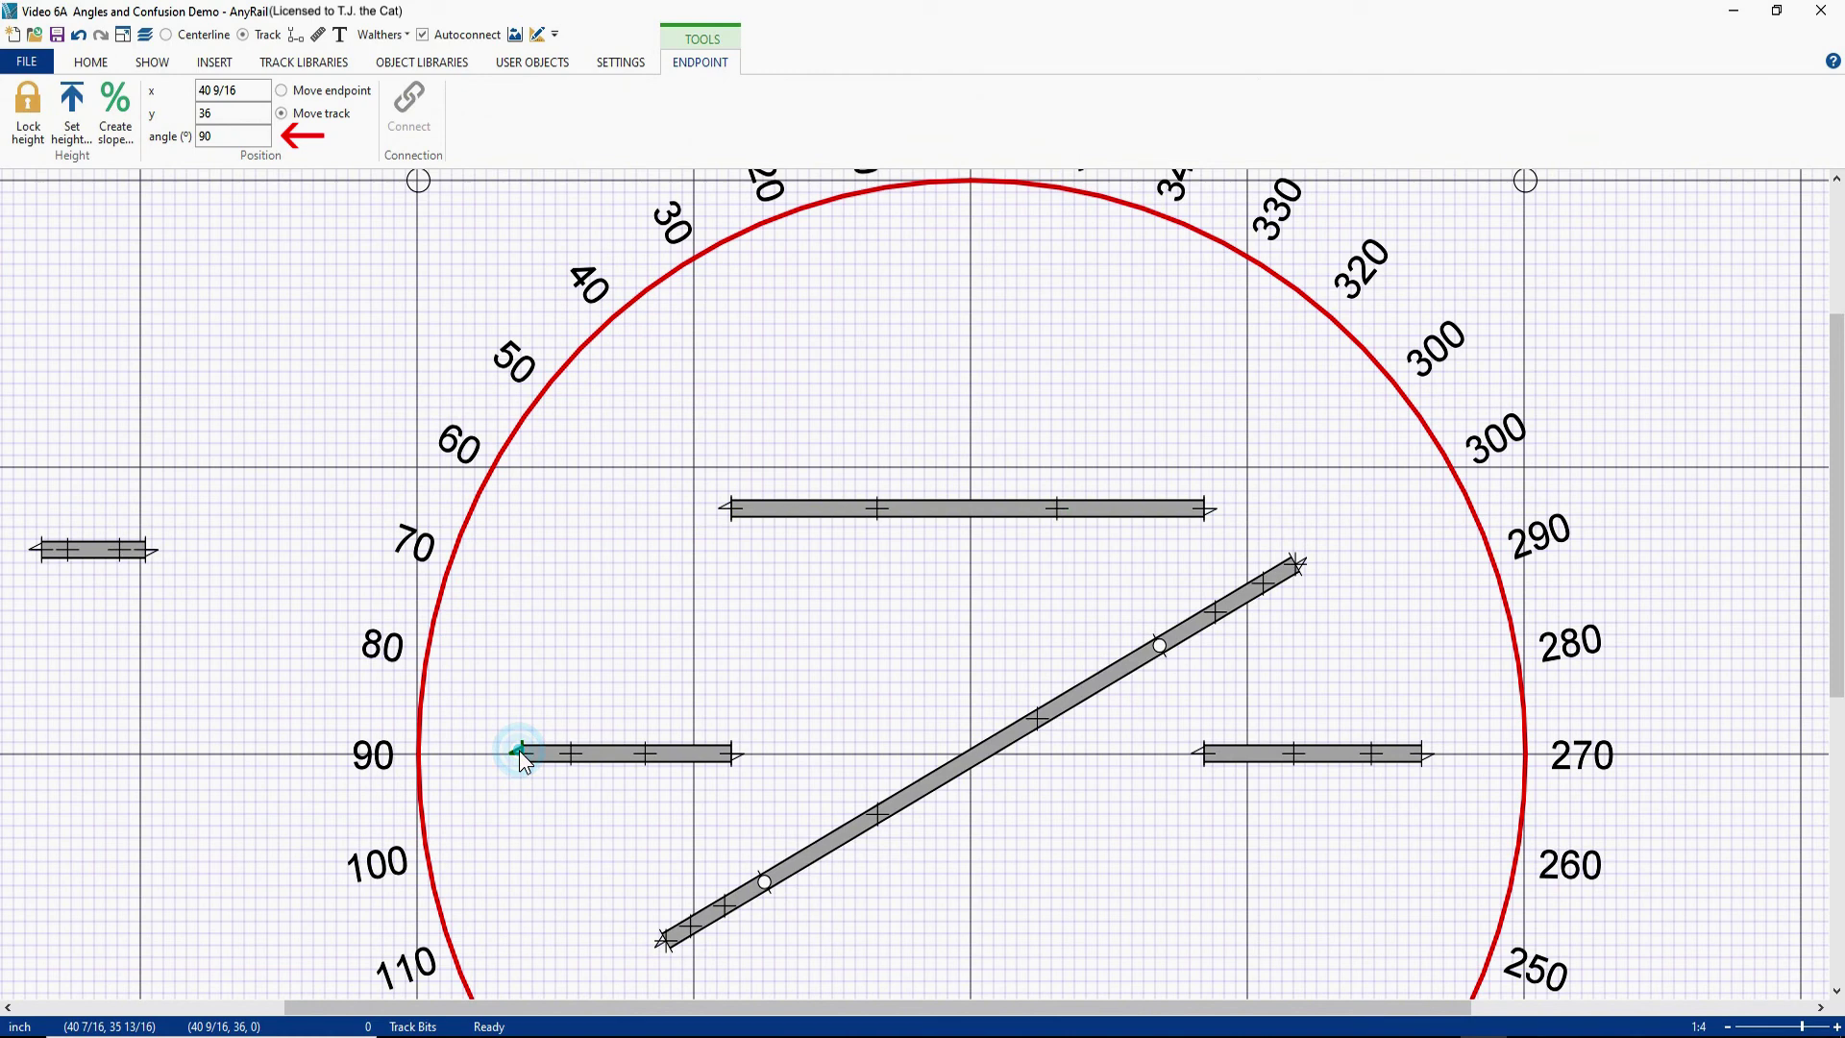
left_click(736, 758)
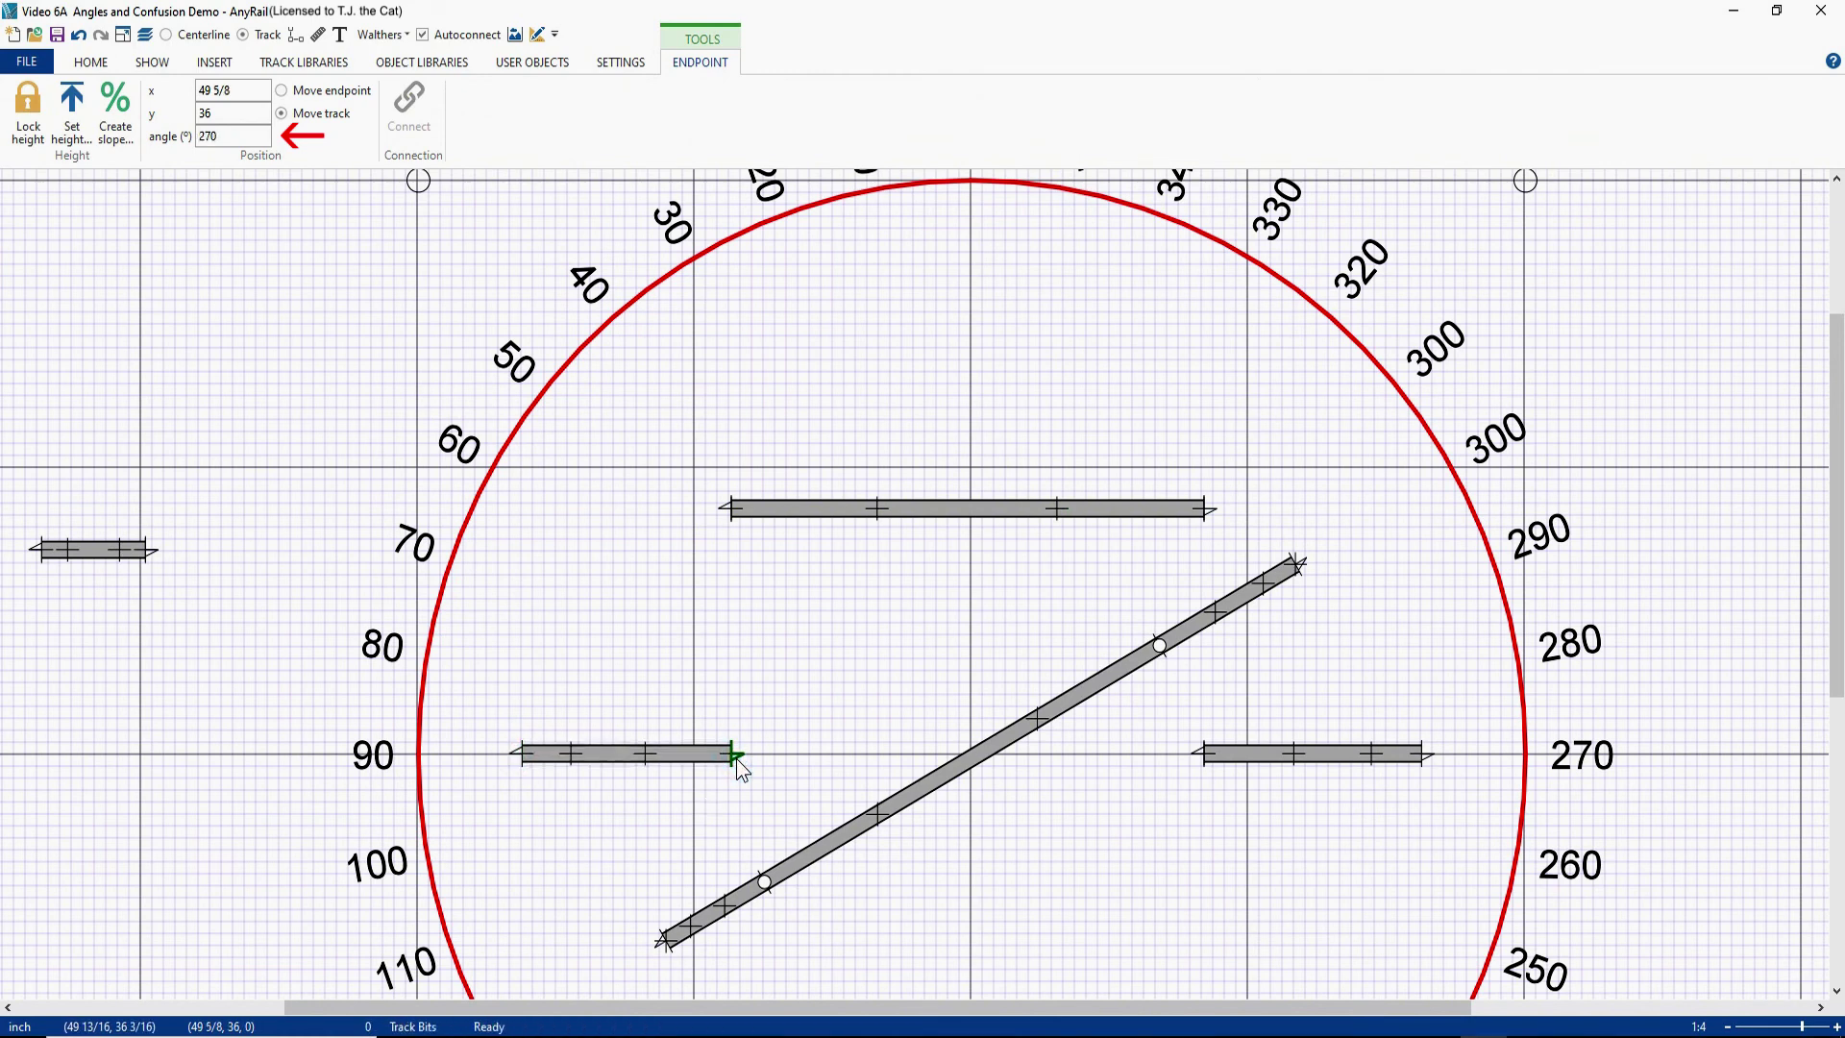
left_click(726, 514)
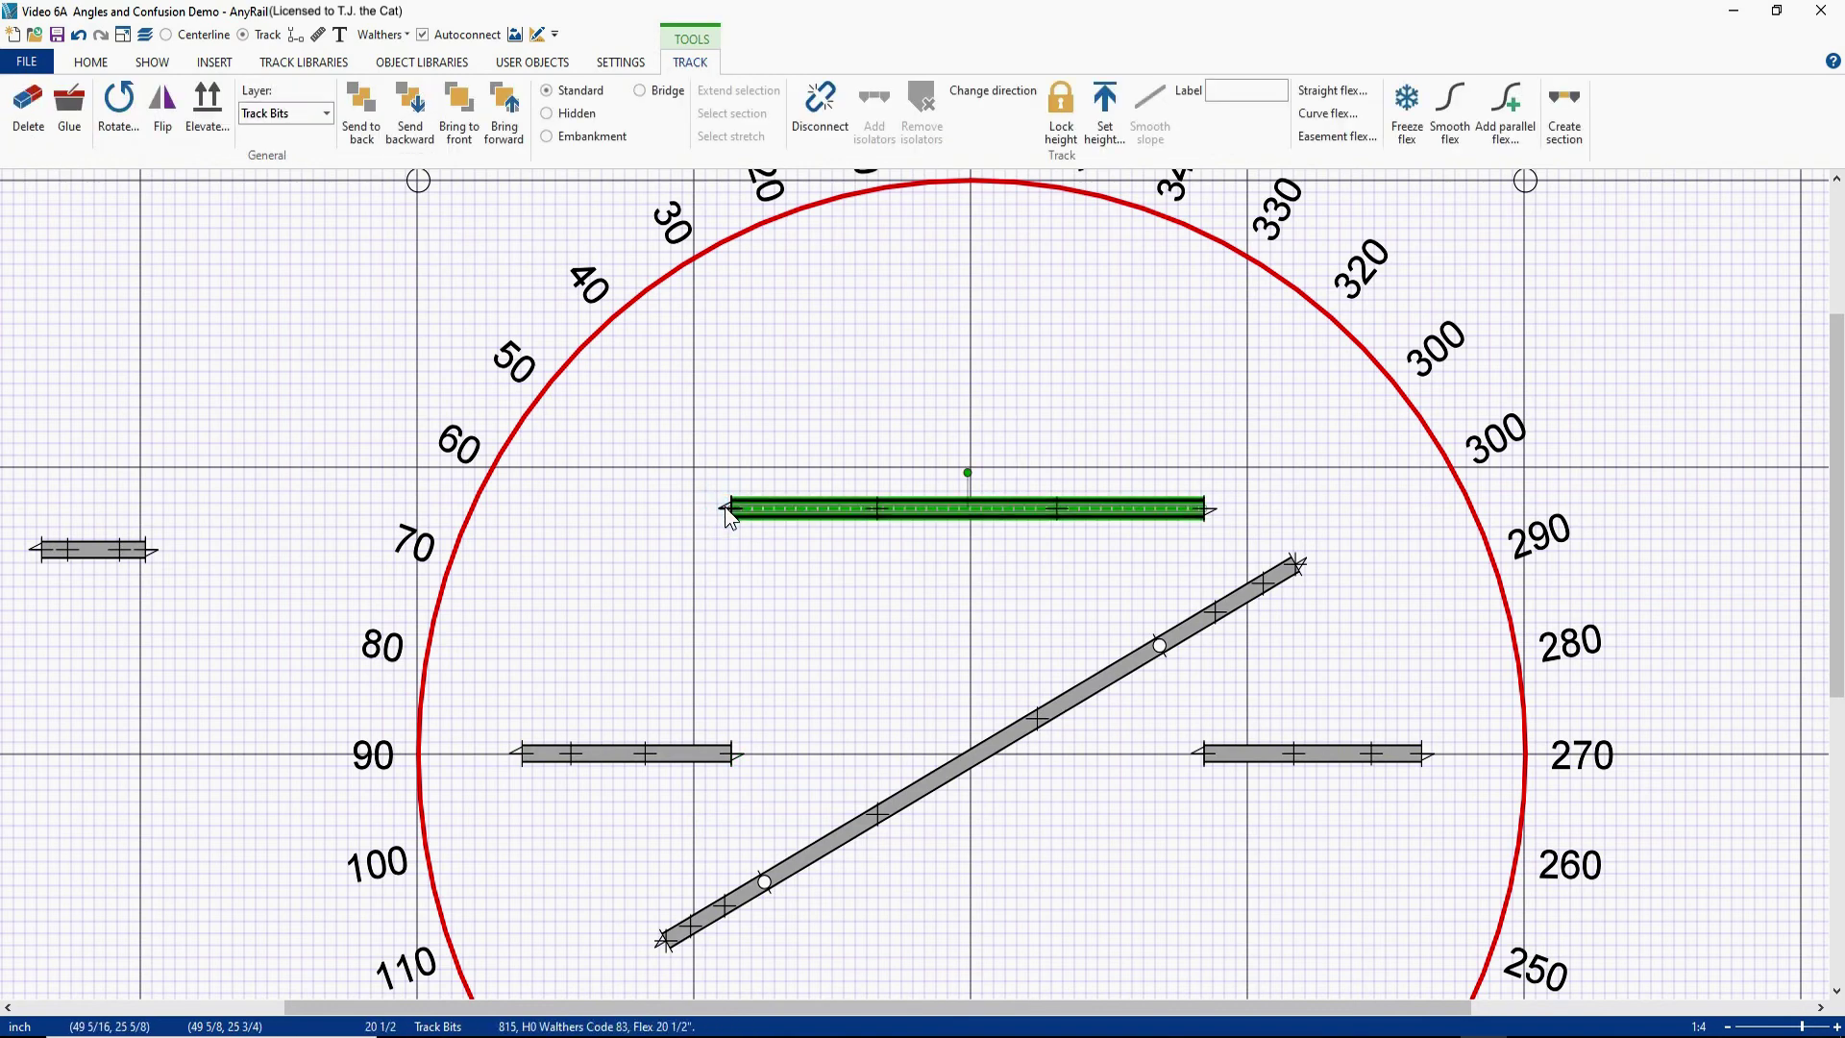
left_click(727, 513)
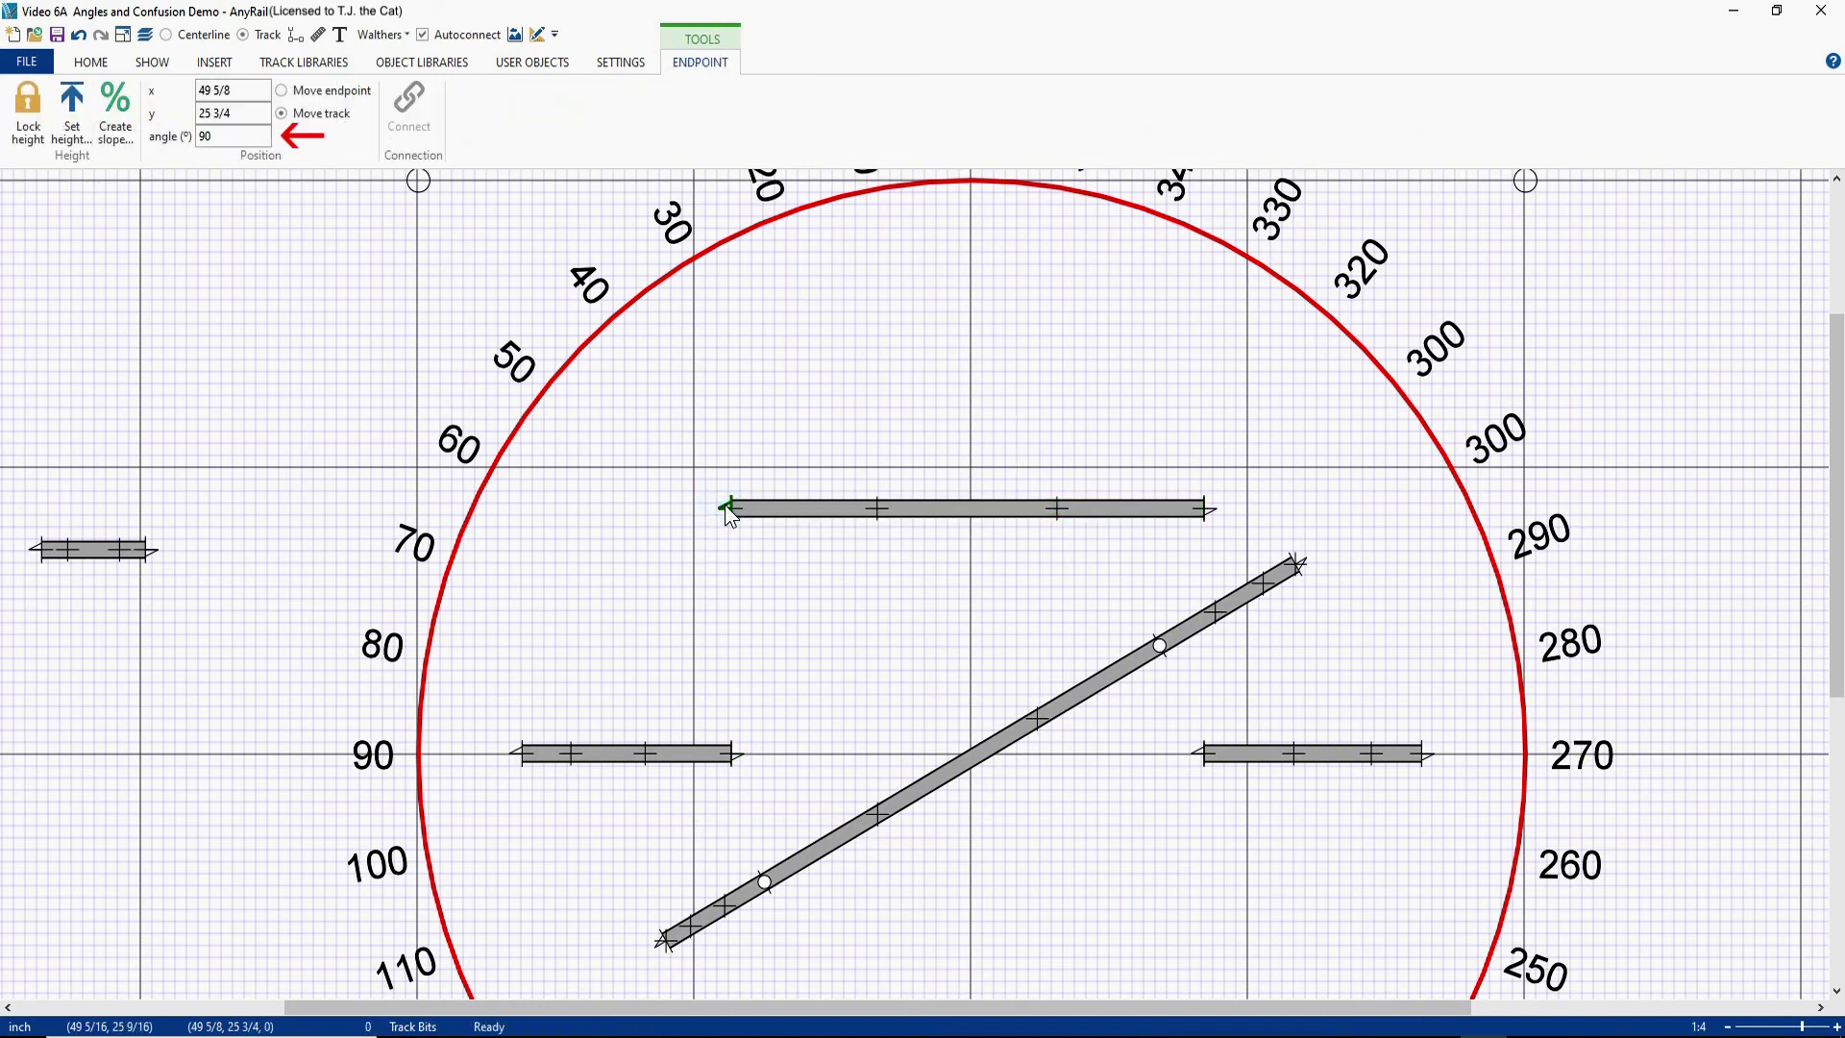
left_click(1209, 512)
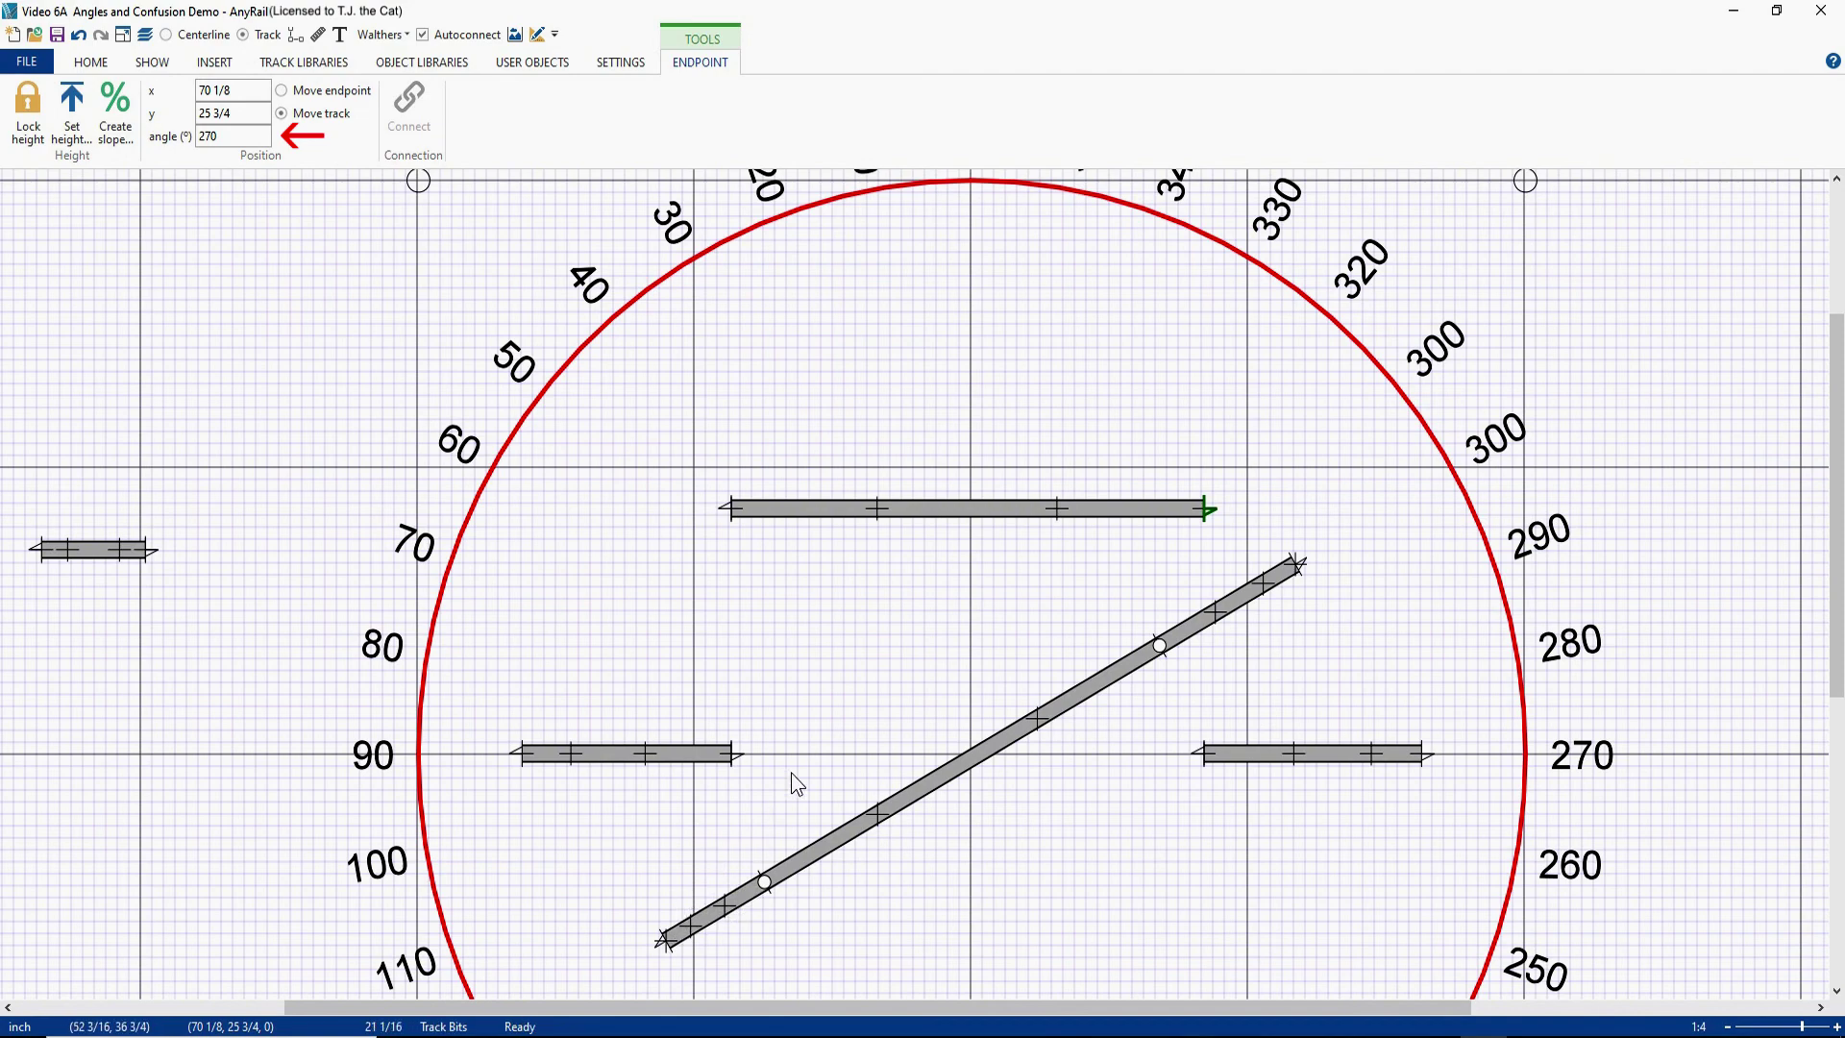
Step: Undo the move, the slanted copy and the cuts, back to a single uncut horizontal flex track
scroll(792, 773, "down", 1)
scroll(792, 773, "down", 1)
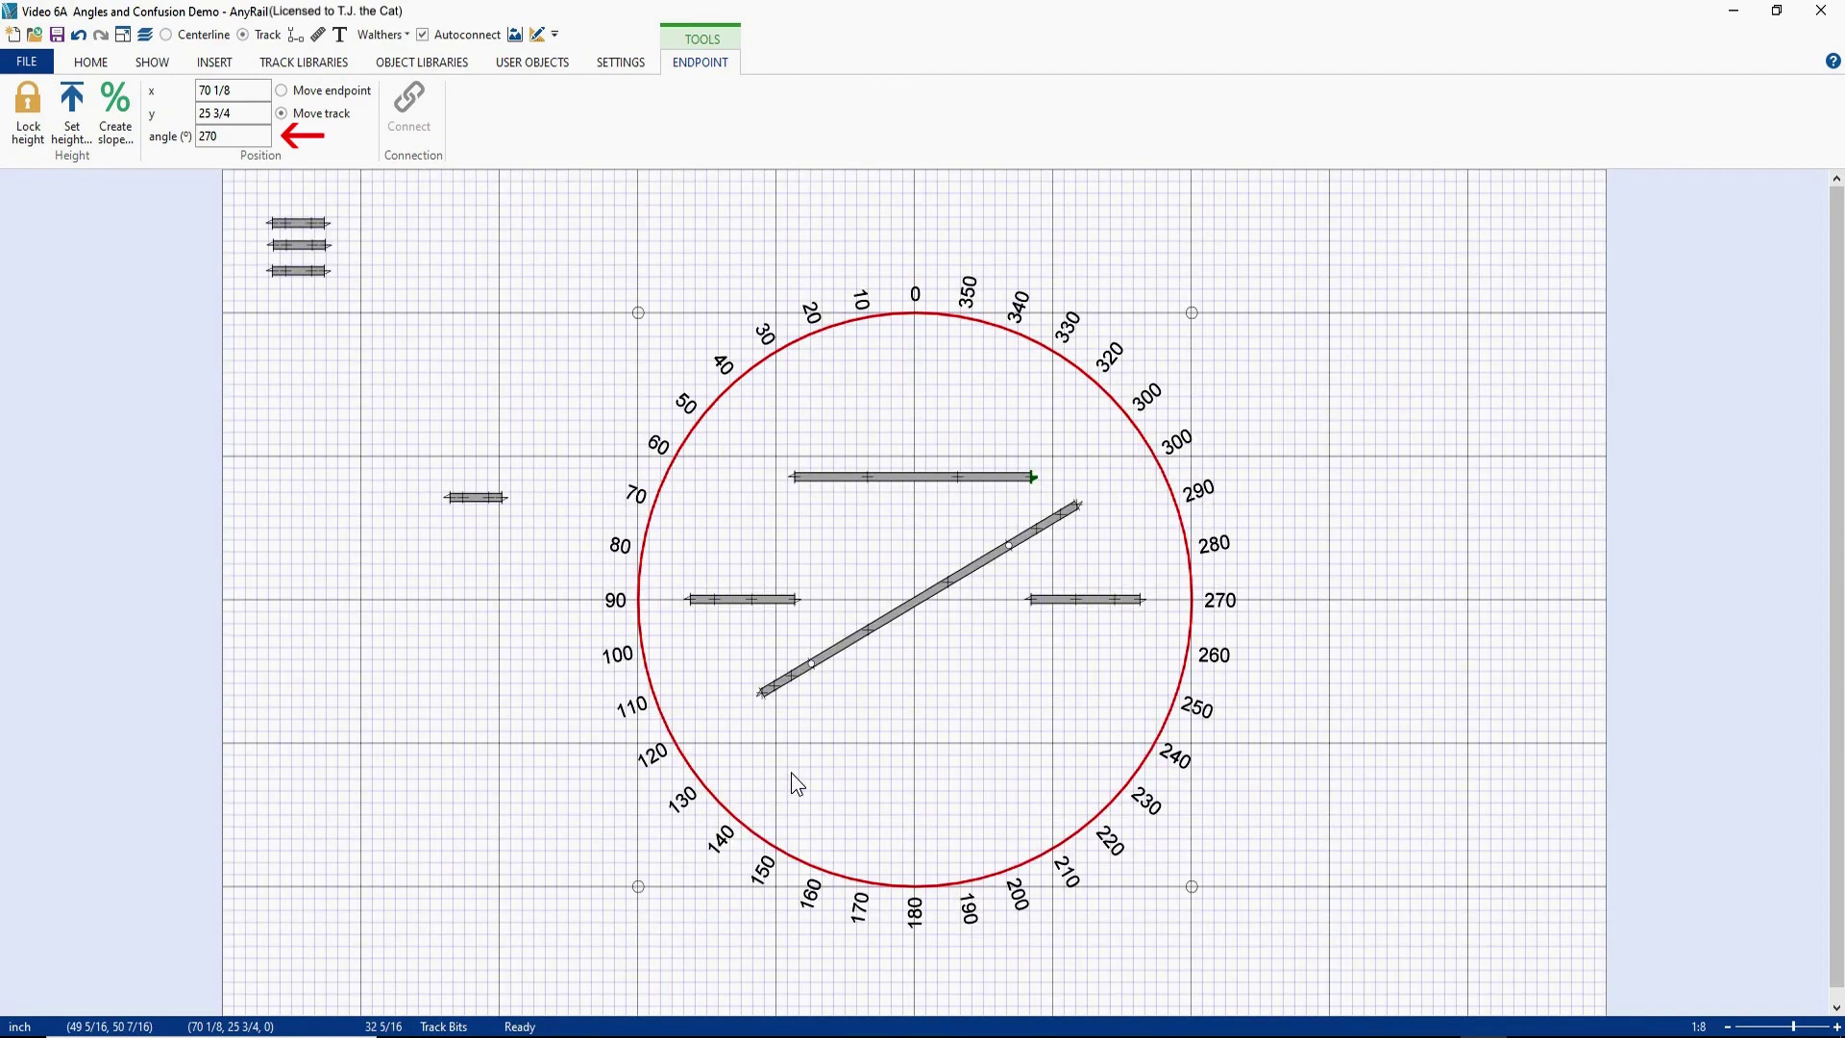
key("ctrl+z")
key("ctrl+z")
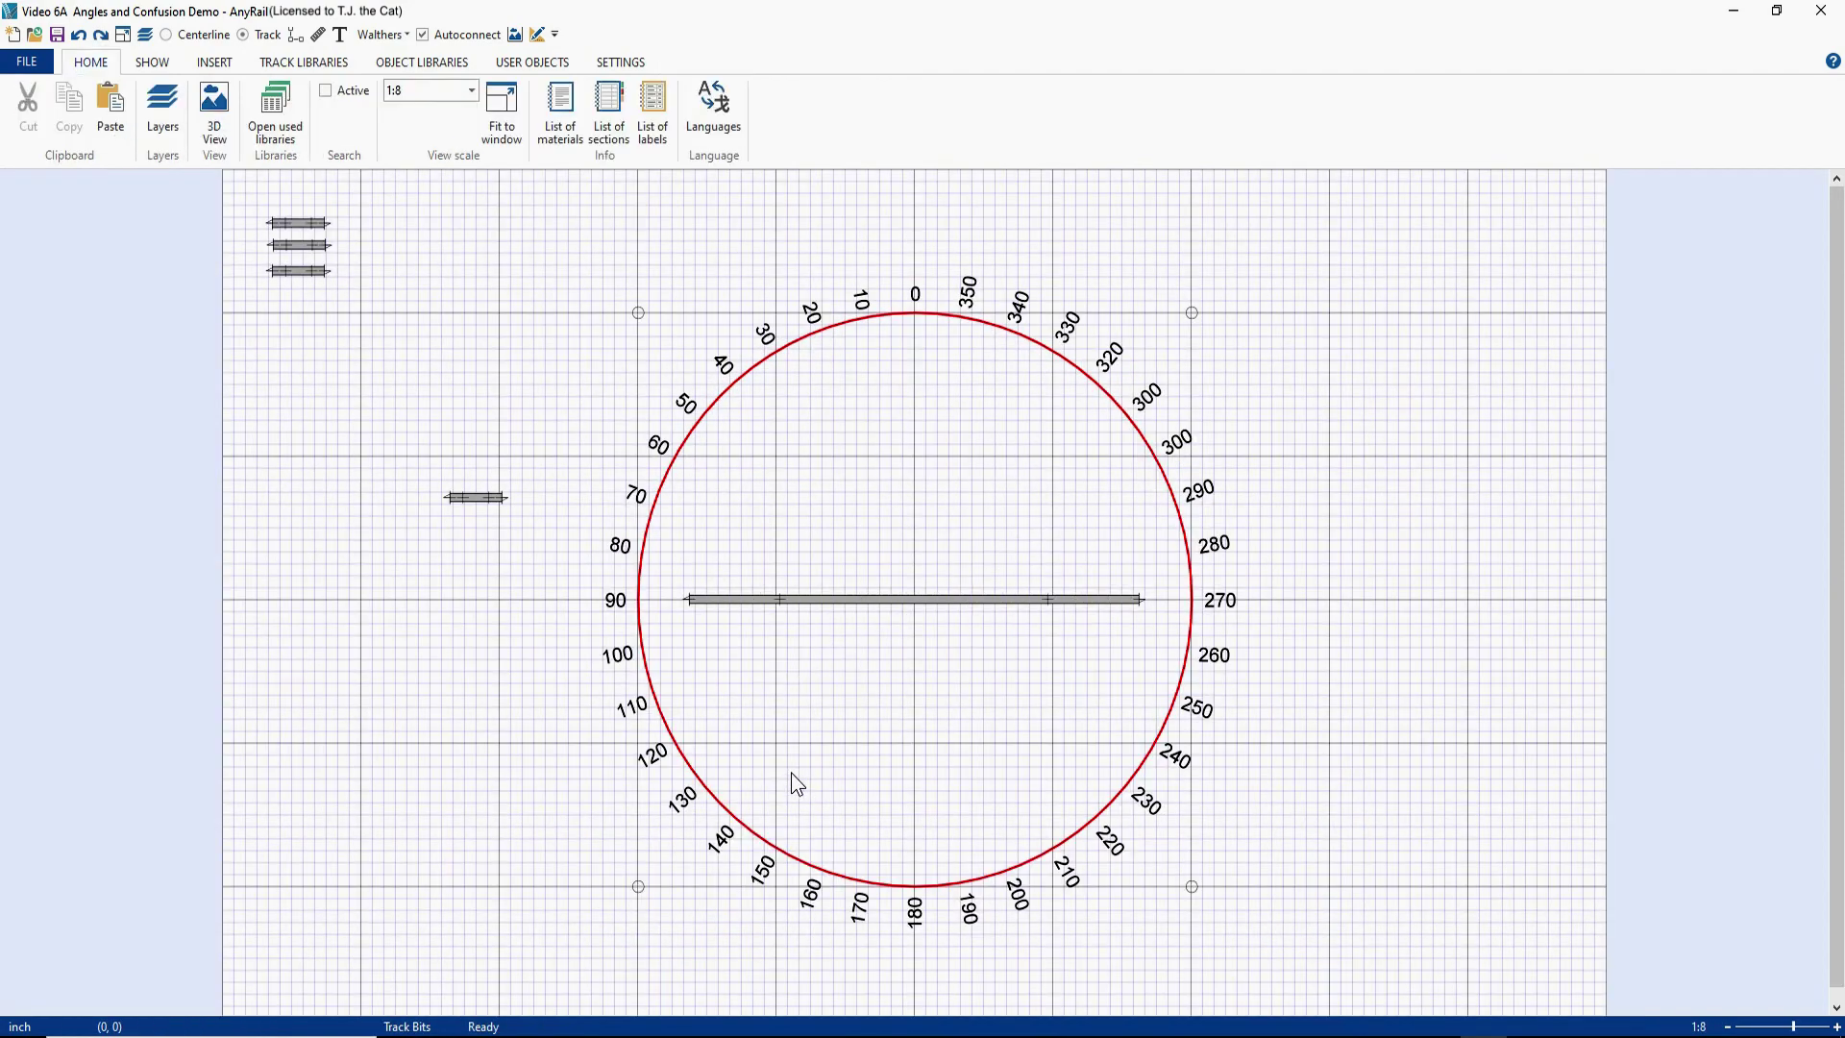